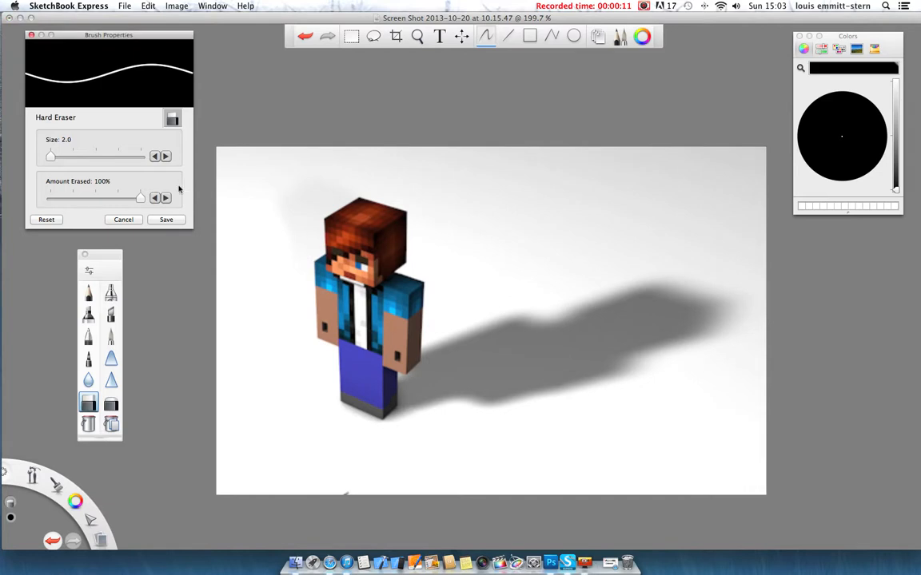
Trace the character's outer outline with straight pencil lines down the right side of the head and arm and around the legs
{"action": "left_click", "coordinate": [507, 35]}
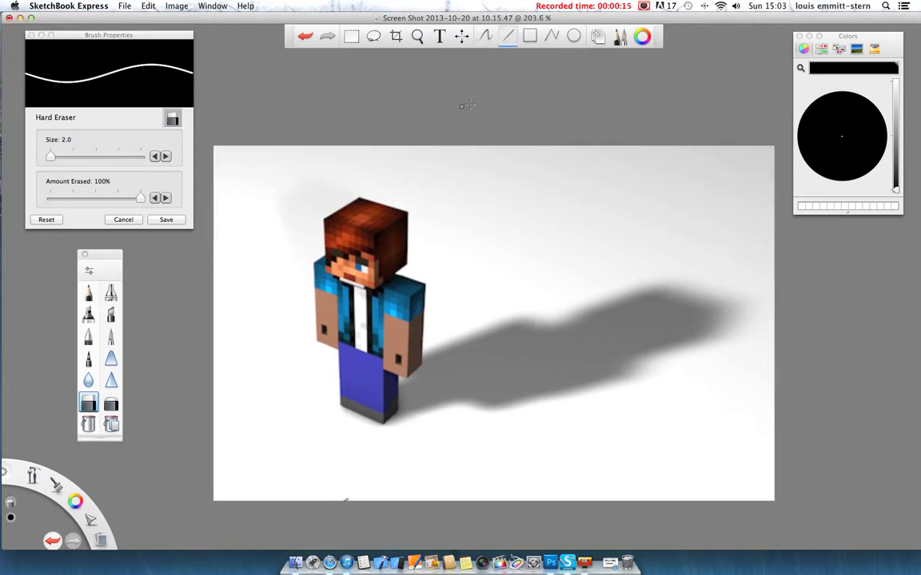
{"action": "left_click", "coordinate": [88, 293]}
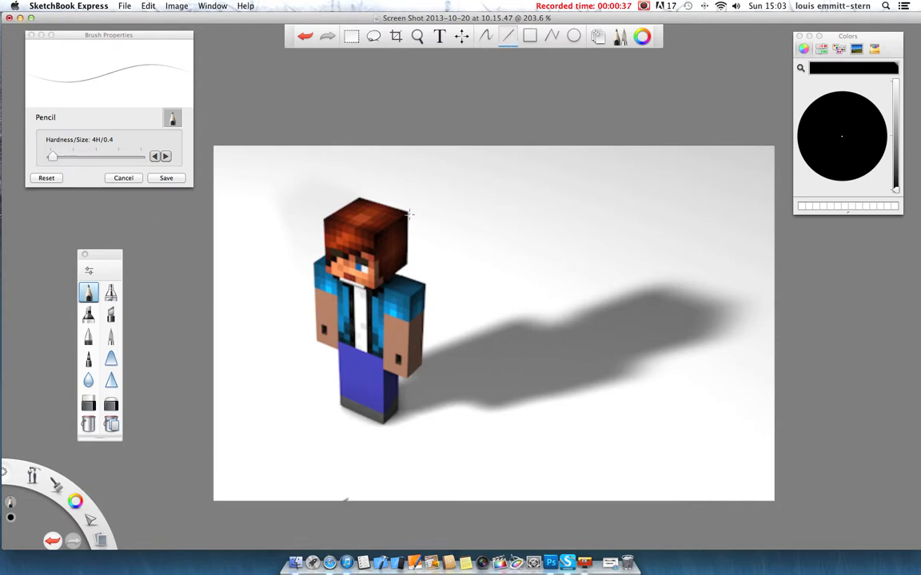
{"action": "left_click_drag", "start_coordinate": [412, 212], "coordinate": [413, 264]}
{"action": "mouse_move", "coordinate": [412, 264]}
{"action": "left_mouse_down"}
{"action": "mouse_move", "coordinate": [403, 272]}
{"action": "mouse_move", "coordinate": [429, 280]}
{"action": "left_mouse_up"}
{"action": "left_click_drag", "start_coordinate": [428, 332], "coordinate": [399, 413]}
{"action": "left_click_drag", "start_coordinate": [398, 413], "coordinate": [338, 409]}
{"action": "left_click_drag", "start_coordinate": [337, 351], "coordinate": [338, 407]}
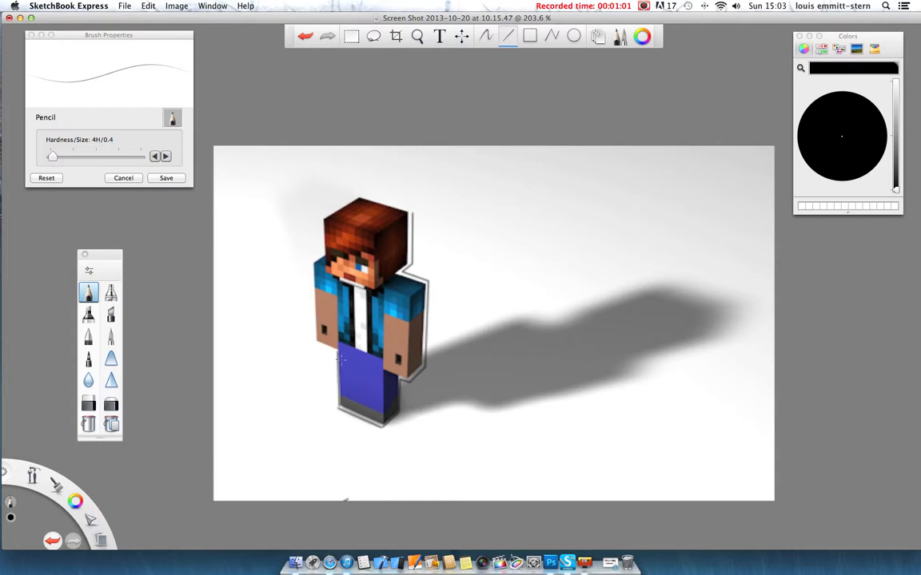
Complete the straight pencil outline around the character's left arm, the left side of the head and the top of the head
{"action": "left_click_drag", "start_coordinate": [318, 343], "coordinate": [314, 341]}
{"action": "left_click_drag", "start_coordinate": [314, 282], "coordinate": [312, 261]}
{"action": "left_click_drag", "start_coordinate": [314, 257], "coordinate": [322, 214]}
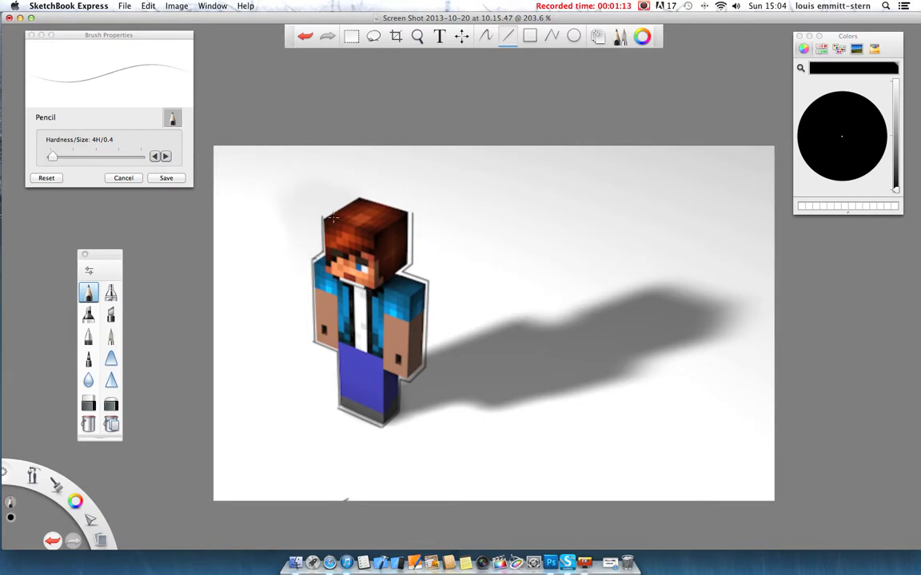
{"action": "left_click_drag", "start_coordinate": [323, 216], "coordinate": [413, 208]}
Trace the inner edges of the head, the left arm and sleeve, and the shirt front with straight pencil lines
{"action": "left_click_drag", "start_coordinate": [374, 233], "coordinate": [379, 283]}
{"action": "left_click_drag", "start_coordinate": [374, 233], "coordinate": [322, 213]}
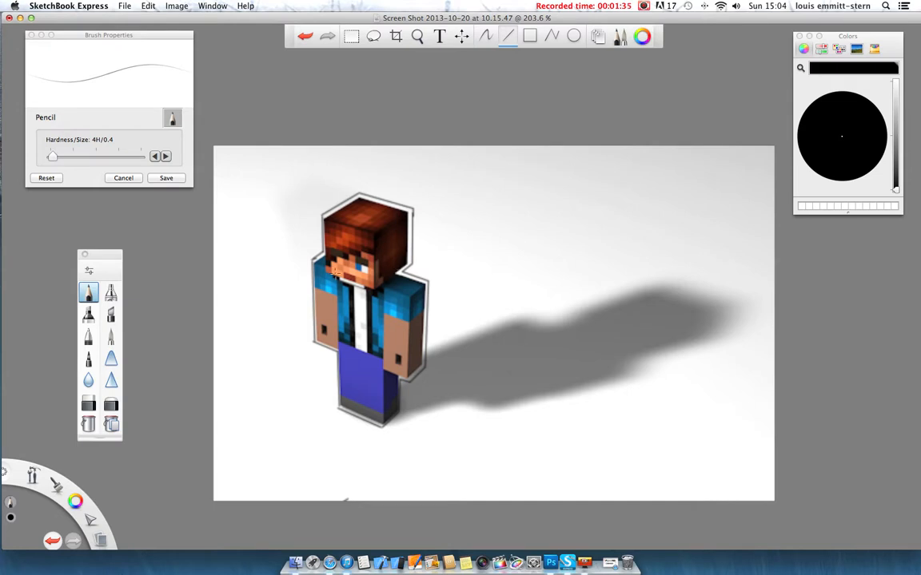
{"action": "left_click_drag", "start_coordinate": [368, 290], "coordinate": [410, 211]}
{"action": "left_click_drag", "start_coordinate": [313, 264], "coordinate": [340, 350]}
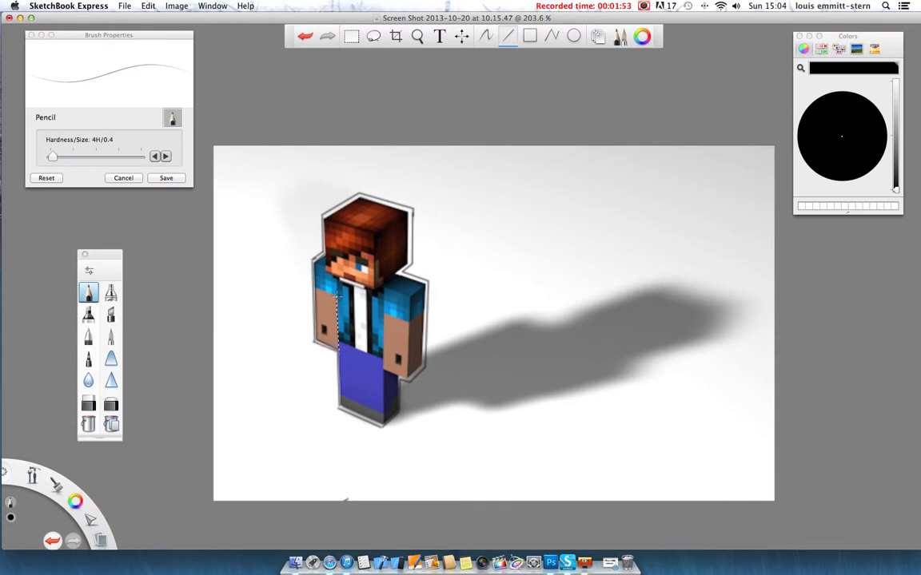
{"action": "left_click_drag", "start_coordinate": [320, 292], "coordinate": [317, 289]}
{"action": "left_click_drag", "start_coordinate": [356, 334], "coordinate": [365, 284]}
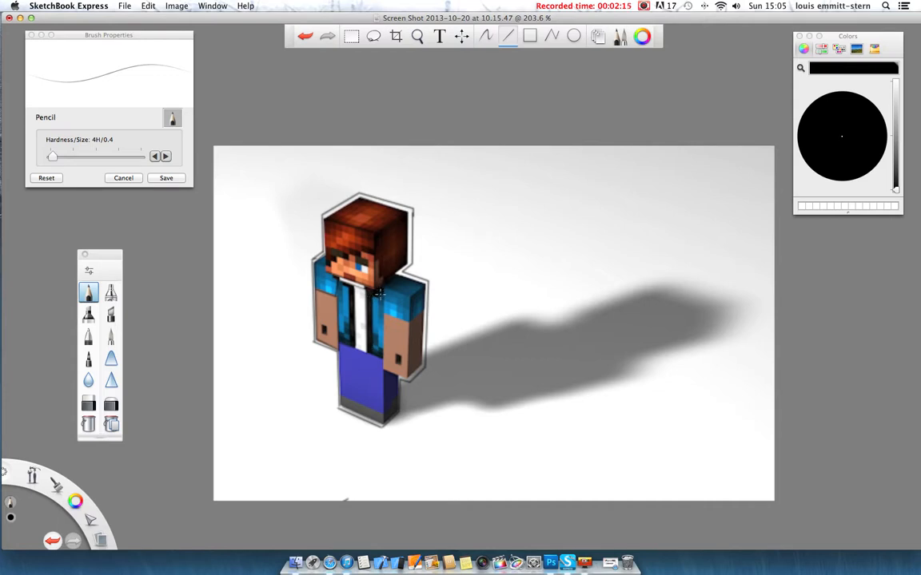
Trace the edges and sleeve line of the character's right-hand arm with straight pencil lines
{"action": "mouse_move", "coordinate": [385, 286]}
{"action": "left_mouse_down"}
{"action": "mouse_move", "coordinate": [383, 368]}
{"action": "mouse_move", "coordinate": [408, 378]}
{"action": "left_mouse_up"}
{"action": "left_click_drag", "start_coordinate": [407, 378], "coordinate": [423, 365]}
{"action": "mouse_move", "coordinate": [423, 364]}
{"action": "left_mouse_down"}
{"action": "mouse_move", "coordinate": [425, 285]}
{"action": "mouse_move", "coordinate": [415, 298]}
{"action": "mouse_move", "coordinate": [386, 289]}
{"action": "left_mouse_up"}
{"action": "left_click_drag", "start_coordinate": [413, 320], "coordinate": [410, 321]}
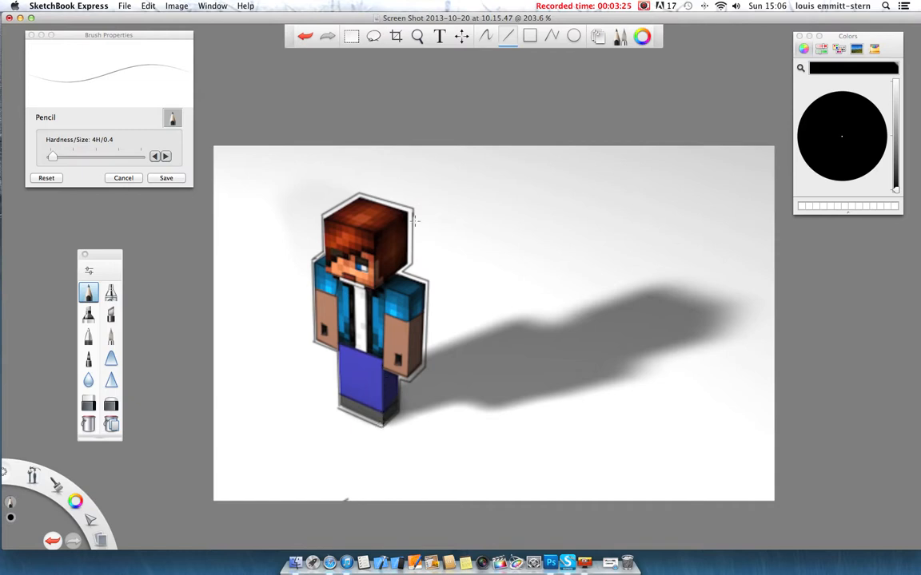
Erase the colour inside the visible eye and the skin just below and beside it with a size 2.0 Hard Eraser
{"action": "scroll", "coordinate": [361, 268], "scroll_direction": "up", "scroll_amount": 5}
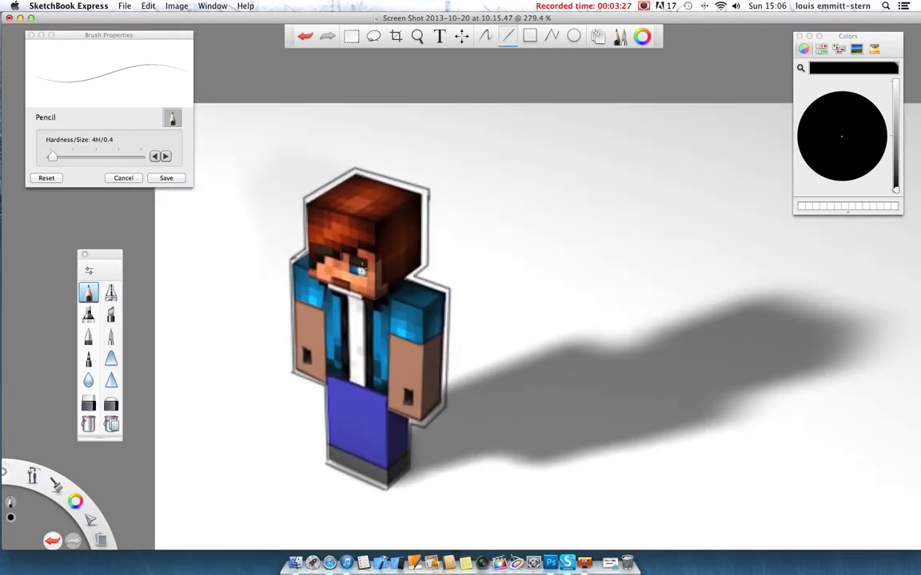
{"action": "scroll", "coordinate": [361, 268], "scroll_direction": "up", "scroll_amount": 8}
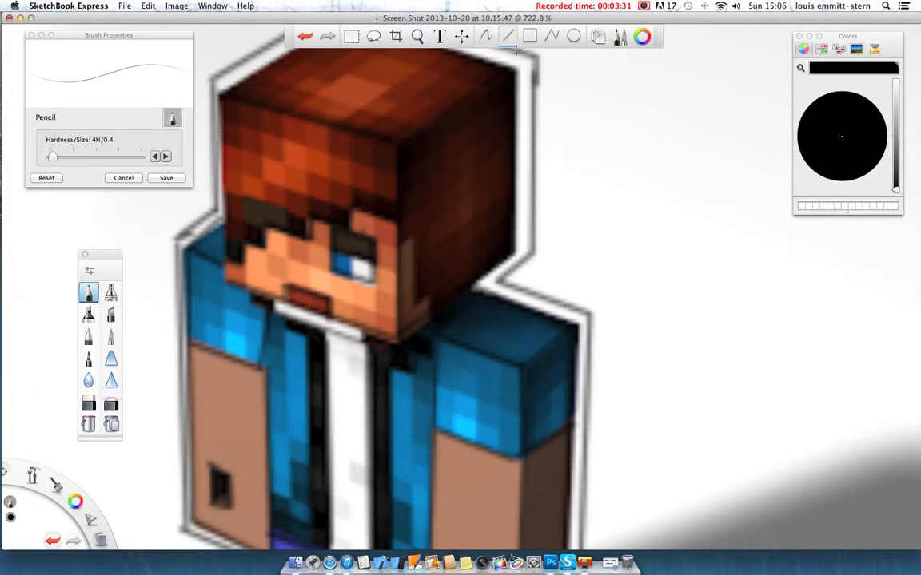
{"action": "left_click", "coordinate": [88, 404]}
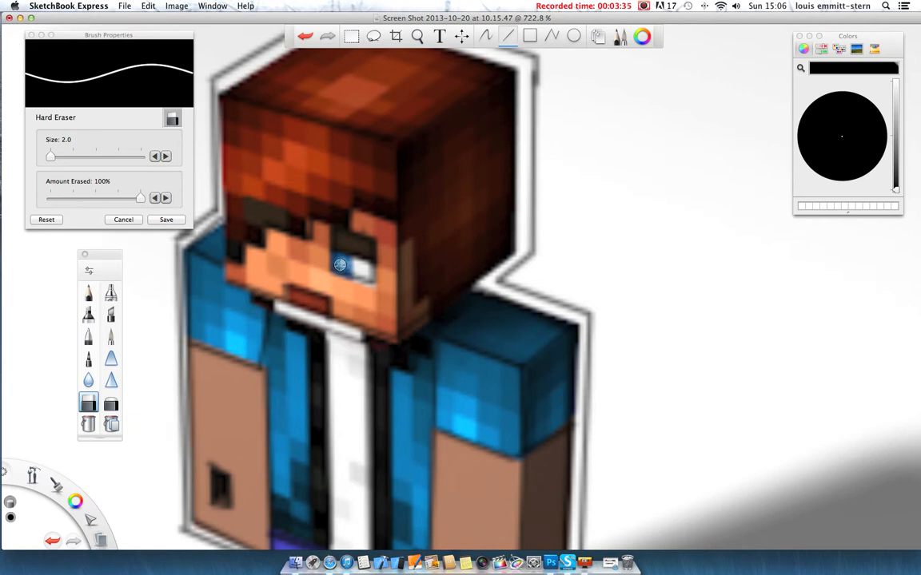
{"action": "left_click_drag", "start_coordinate": [338, 263], "coordinate": [369, 273]}
{"action": "left_click_drag", "start_coordinate": [338, 263], "coordinate": [367, 273]}
{"action": "mouse_move", "coordinate": [380, 294]}
{"action": "left_mouse_down"}
{"action": "mouse_move", "coordinate": [327, 283]}
{"action": "mouse_move", "coordinate": [357, 291]}
{"action": "left_mouse_up"}
{"action": "left_click_drag", "start_coordinate": [382, 231], "coordinate": [383, 248]}
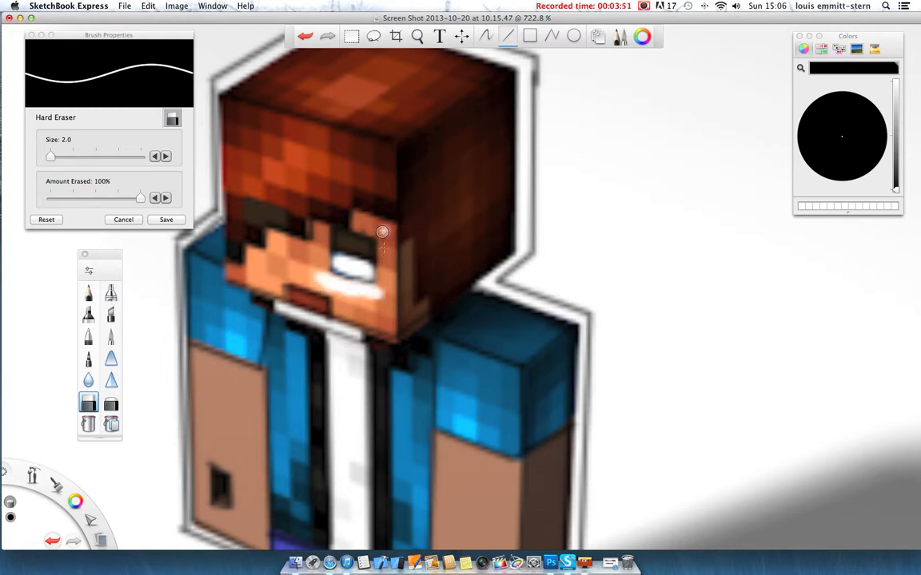
Erase the remaining skin along the face's right edge and cheek, and outline the eye with straight pencil lines
{"action": "left_click_drag", "start_coordinate": [383, 320], "coordinate": [392, 328]}
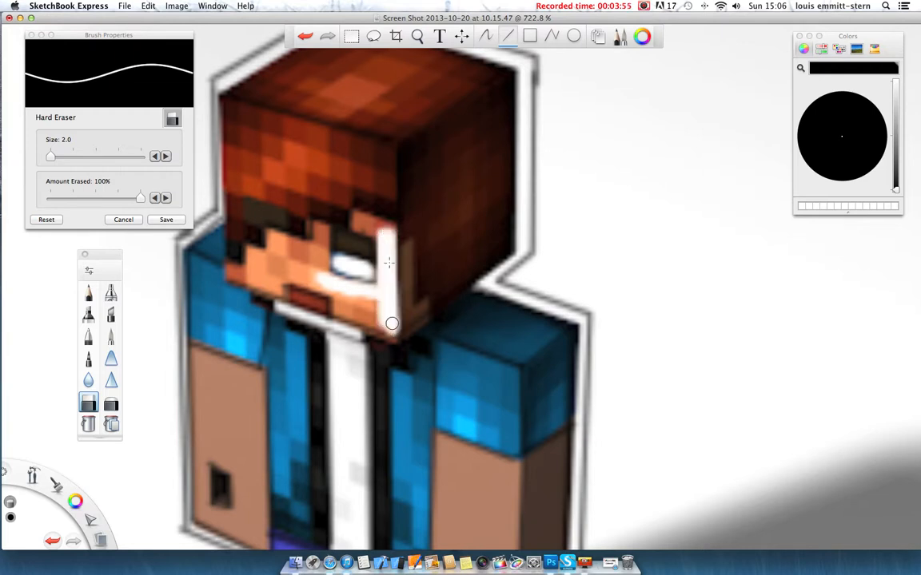
{"action": "left_click_drag", "start_coordinate": [384, 232], "coordinate": [390, 227]}
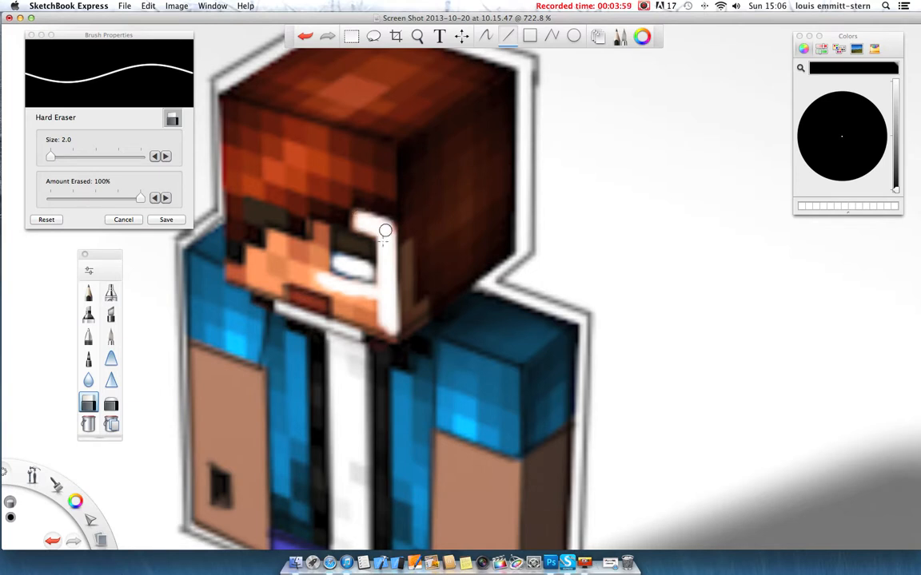
{"action": "mouse_move", "coordinate": [318, 279]}
{"action": "left_mouse_down"}
{"action": "mouse_move", "coordinate": [369, 291]}
{"action": "mouse_move", "coordinate": [319, 276]}
{"action": "mouse_move", "coordinate": [358, 297]}
{"action": "mouse_move", "coordinate": [335, 311]}
{"action": "left_mouse_up"}
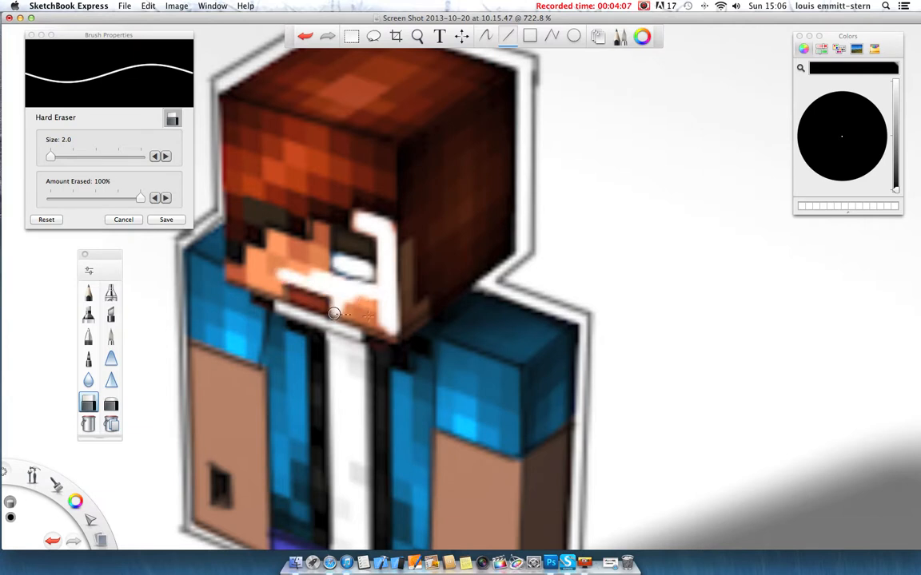
{"action": "left_click_drag", "start_coordinate": [387, 327], "coordinate": [389, 319]}
{"action": "mouse_move", "coordinate": [346, 296]}
{"action": "left_mouse_down"}
{"action": "mouse_move", "coordinate": [393, 304]}
{"action": "mouse_move", "coordinate": [388, 314]}
{"action": "left_mouse_up"}
{"action": "left_click", "coordinate": [88, 293]}
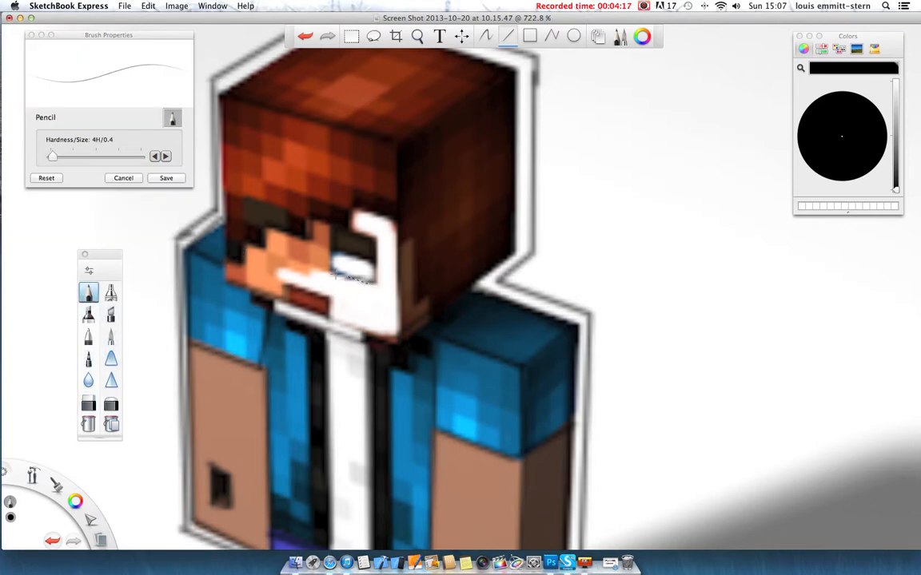
{"action": "left_click_drag", "start_coordinate": [330, 273], "coordinate": [330, 272]}
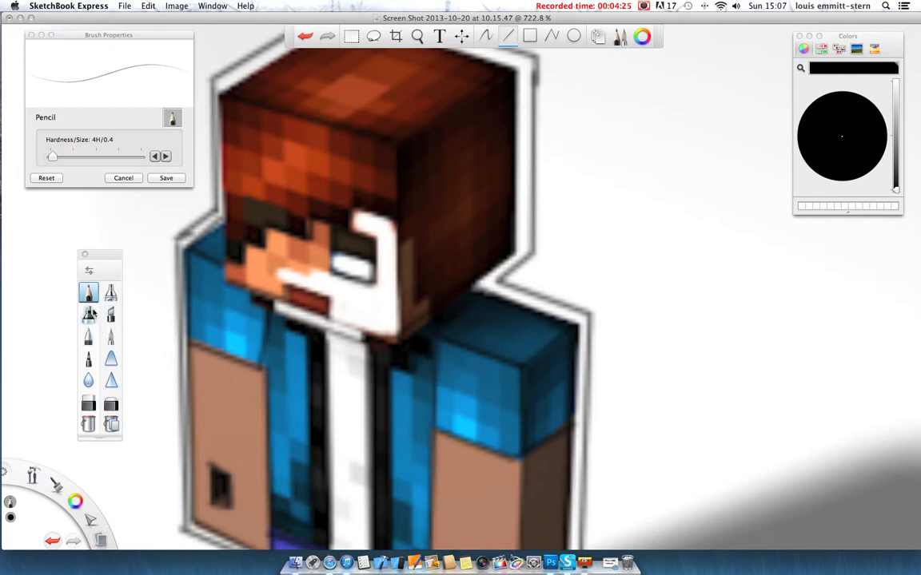
Erase the skin on the left half of the face with the Hard Eraser, finishing with freehand strokes
{"action": "left_click", "coordinate": [88, 405]}
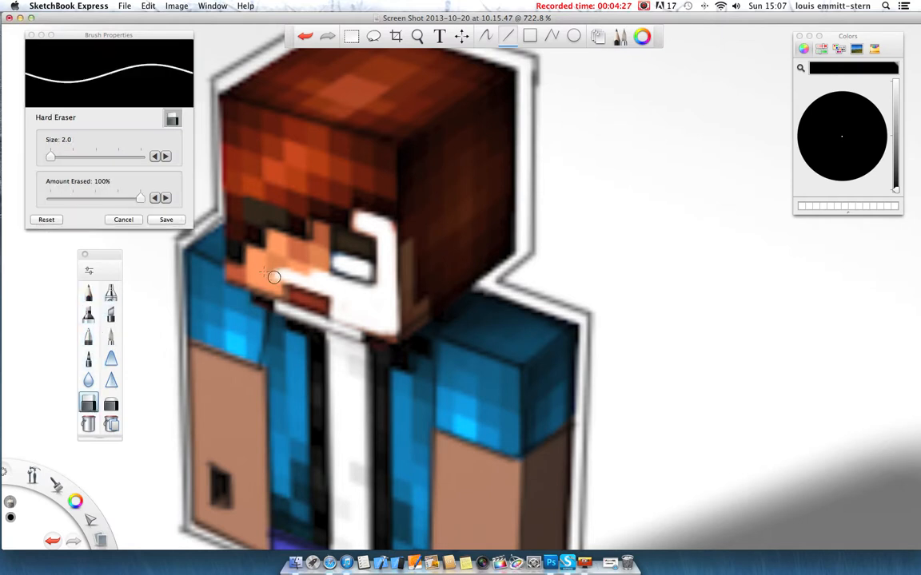
{"action": "mouse_move", "coordinate": [232, 274]}
{"action": "left_mouse_down"}
{"action": "mouse_move", "coordinate": [285, 278]}
{"action": "mouse_move", "coordinate": [253, 255]}
{"action": "mouse_move", "coordinate": [321, 270]}
{"action": "mouse_move", "coordinate": [309, 253]}
{"action": "mouse_move", "coordinate": [318, 252]}
{"action": "mouse_move", "coordinate": [272, 237]}
{"action": "mouse_move", "coordinate": [255, 257]}
{"action": "left_mouse_up"}
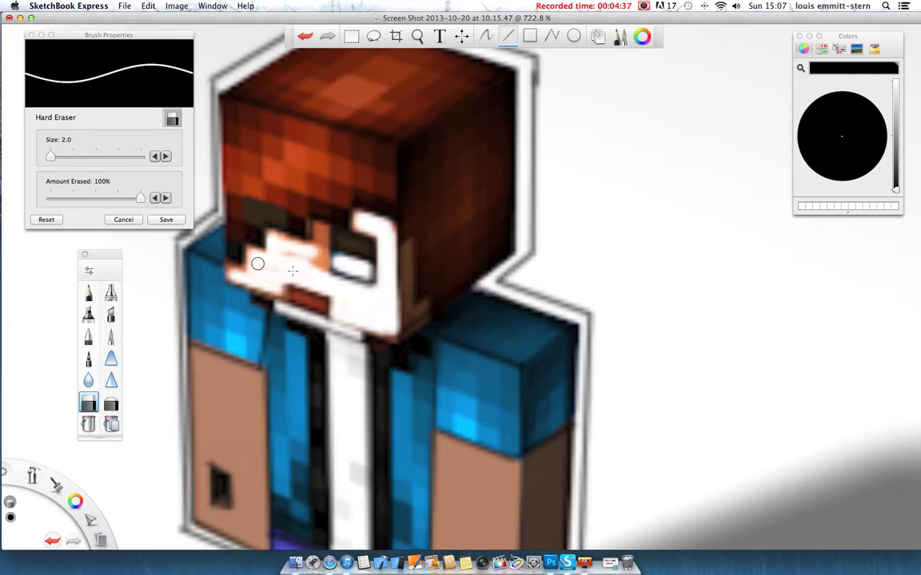
{"action": "left_click", "coordinate": [485, 37]}
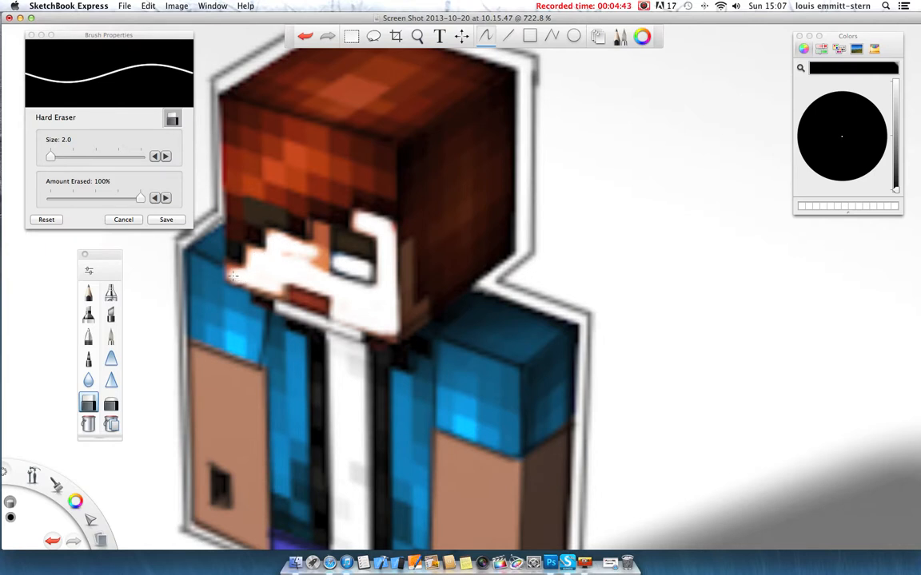
{"action": "mouse_move", "coordinate": [260, 274]}
{"action": "left_mouse_down"}
{"action": "mouse_move", "coordinate": [304, 270]}
{"action": "mouse_move", "coordinate": [294, 257]}
{"action": "mouse_move", "coordinate": [318, 262]}
{"action": "mouse_move", "coordinate": [320, 272]}
{"action": "mouse_move", "coordinate": [320, 233]}
{"action": "mouse_move", "coordinate": [312, 275]}
{"action": "left_mouse_up"}
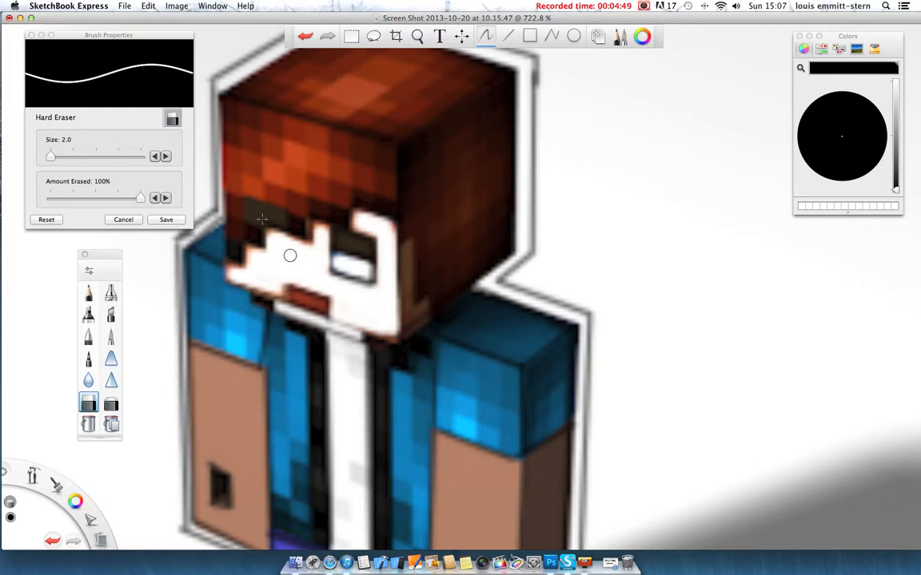
Erase part of the hair on the front of the head, trying larger Hard Eraser sizes before resetting the size to 2.0
{"action": "mouse_move", "coordinate": [239, 134]}
{"action": "left_mouse_down"}
{"action": "mouse_move", "coordinate": [252, 205]}
{"action": "mouse_move", "coordinate": [250, 171]}
{"action": "mouse_move", "coordinate": [300, 152]}
{"action": "left_mouse_up"}
{"action": "left_click", "coordinate": [74, 156]}
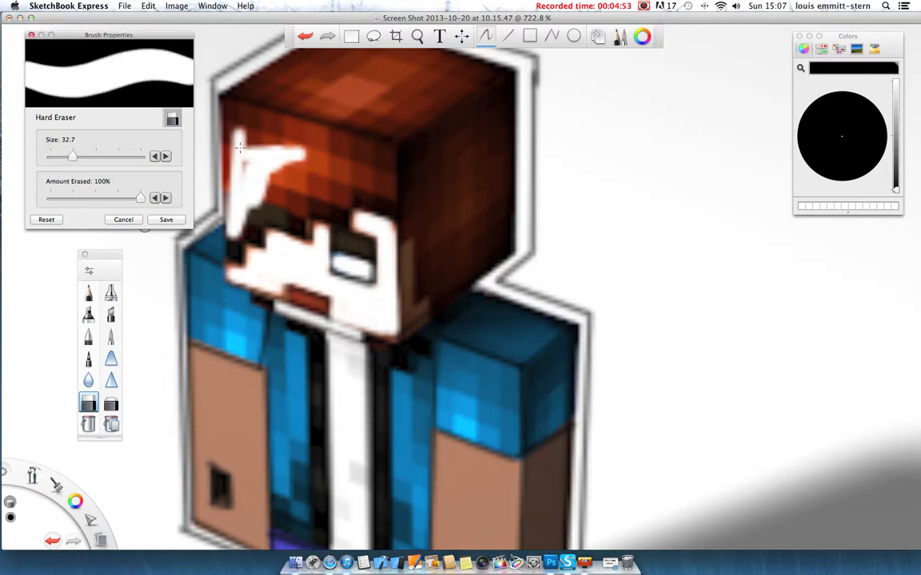
{"action": "left_click", "coordinate": [65, 157]}
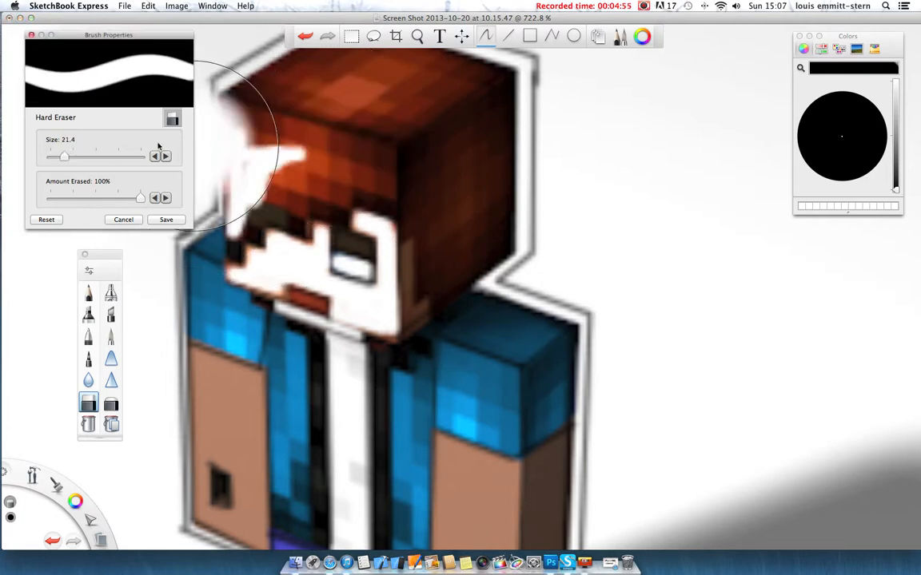
{"action": "left_click", "coordinate": [55, 156]}
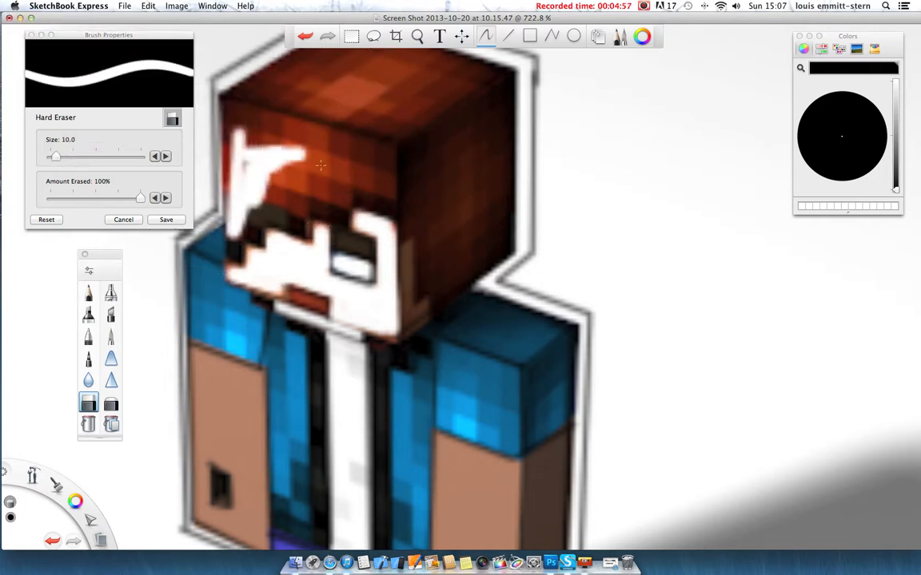
{"action": "left_click", "coordinate": [50, 156]}
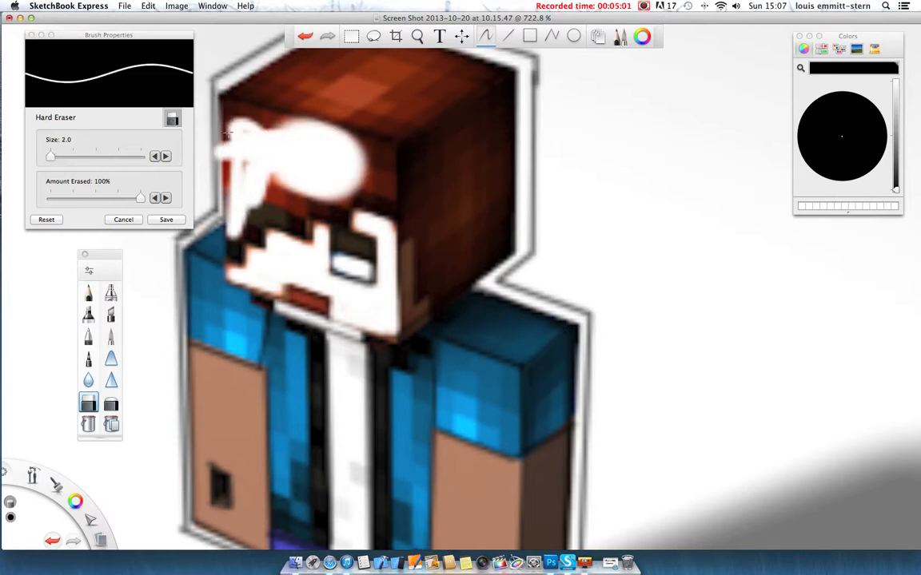
Erase the rest of the red hair across the front of the head up to its edges with the Hard Eraser
{"action": "left_click", "coordinate": [89, 295]}
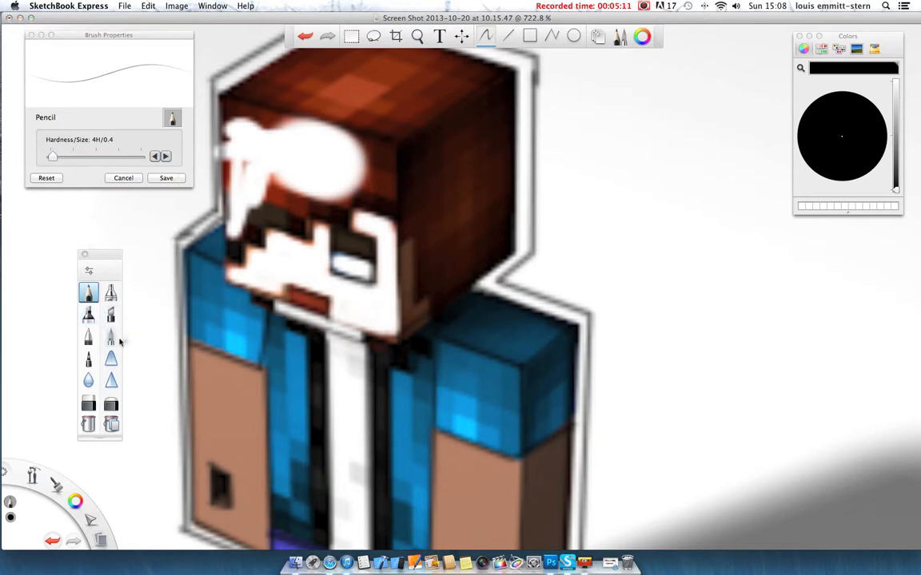
{"action": "left_click", "coordinate": [88, 405]}
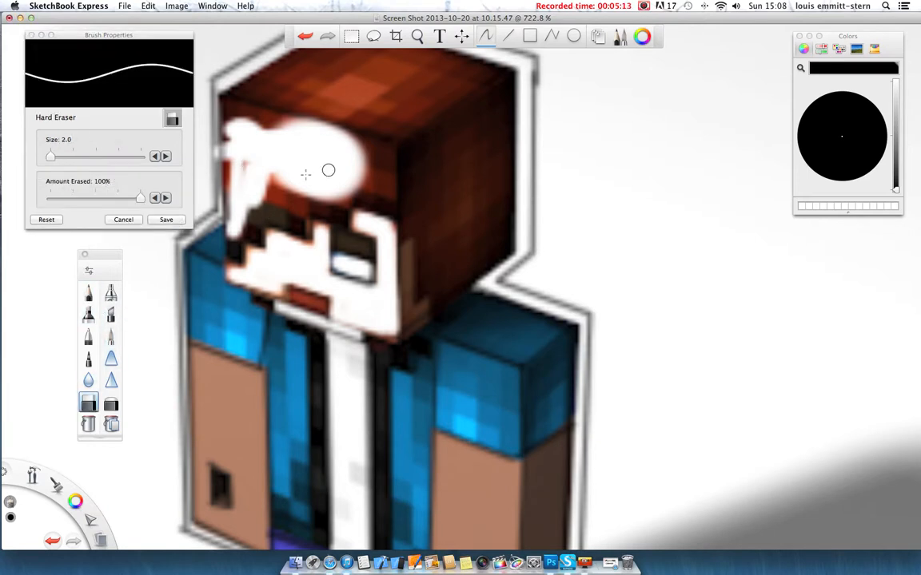
{"action": "mouse_move", "coordinate": [238, 179]}
{"action": "left_mouse_down"}
{"action": "mouse_move", "coordinate": [229, 219]}
{"action": "mouse_move", "coordinate": [227, 190]}
{"action": "left_mouse_up"}
{"action": "mouse_move", "coordinate": [228, 154]}
{"action": "left_mouse_down"}
{"action": "mouse_move", "coordinate": [229, 109]}
{"action": "mouse_move", "coordinate": [229, 148]}
{"action": "mouse_move", "coordinate": [229, 117]}
{"action": "mouse_move", "coordinate": [273, 143]}
{"action": "mouse_move", "coordinate": [244, 126]}
{"action": "mouse_move", "coordinate": [303, 140]}
{"action": "mouse_move", "coordinate": [224, 105]}
{"action": "mouse_move", "coordinate": [383, 153]}
{"action": "mouse_move", "coordinate": [316, 128]}
{"action": "left_mouse_up"}
{"action": "mouse_move", "coordinate": [260, 113]}
{"action": "left_mouse_down"}
{"action": "mouse_move", "coordinate": [375, 157]}
{"action": "mouse_move", "coordinate": [356, 159]}
{"action": "mouse_move", "coordinate": [350, 180]}
{"action": "mouse_move", "coordinate": [365, 185]}
{"action": "mouse_move", "coordinate": [366, 159]}
{"action": "mouse_move", "coordinate": [385, 169]}
{"action": "mouse_move", "coordinate": [386, 152]}
{"action": "mouse_move", "coordinate": [388, 196]}
{"action": "mouse_move", "coordinate": [360, 182]}
{"action": "mouse_move", "coordinate": [254, 193]}
{"action": "mouse_move", "coordinate": [253, 204]}
{"action": "mouse_move", "coordinate": [278, 207]}
{"action": "mouse_move", "coordinate": [290, 183]}
{"action": "left_mouse_up"}
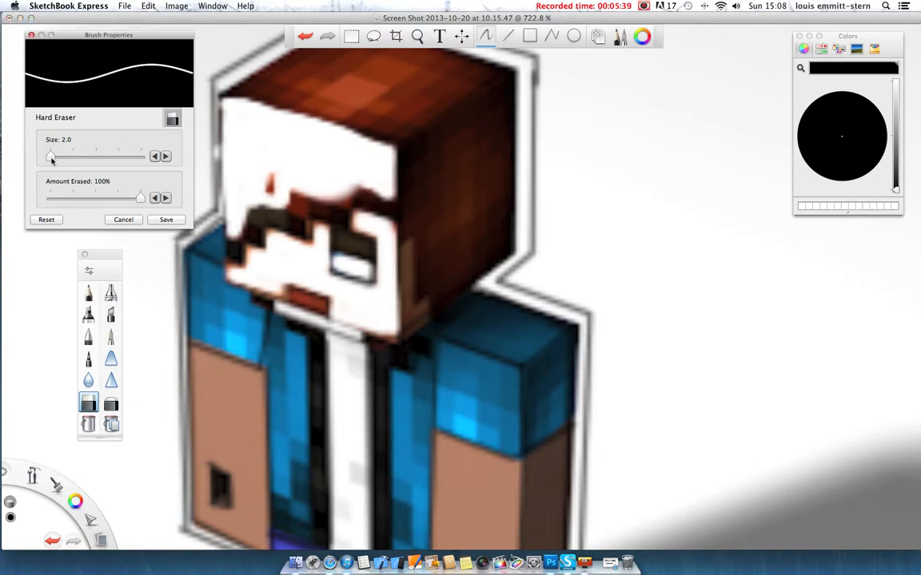
{"action": "mouse_move", "coordinate": [270, 173]}
{"action": "left_mouse_down"}
{"action": "mouse_move", "coordinate": [218, 180]}
{"action": "mouse_move", "coordinate": [283, 186]}
{"action": "mouse_move", "coordinate": [272, 193]}
{"action": "mouse_move", "coordinate": [333, 190]}
{"action": "mouse_move", "coordinate": [298, 193]}
{"action": "mouse_move", "coordinate": [327, 202]}
{"action": "mouse_move", "coordinate": [285, 199]}
{"action": "mouse_move", "coordinate": [301, 211]}
{"action": "mouse_move", "coordinate": [281, 200]}
{"action": "mouse_move", "coordinate": [300, 208]}
{"action": "mouse_move", "coordinate": [323, 196]}
{"action": "mouse_move", "coordinate": [350, 200]}
{"action": "mouse_move", "coordinate": [354, 187]}
{"action": "mouse_move", "coordinate": [389, 193]}
{"action": "mouse_move", "coordinate": [384, 151]}
{"action": "left_mouse_up"}
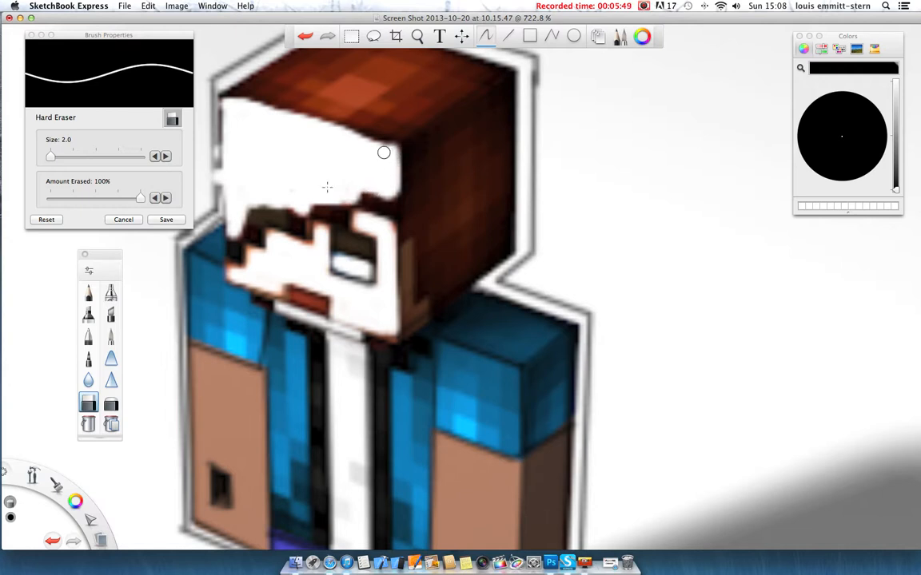
Erase the dark fringe above the face and the left eyebrow patch, keeping the jagged hairline as an outline
{"action": "left_click_drag", "start_coordinate": [236, 227], "coordinate": [236, 240]}
{"action": "mouse_move", "coordinate": [237, 239]}
{"action": "left_mouse_down"}
{"action": "mouse_move", "coordinate": [233, 257]}
{"action": "mouse_move", "coordinate": [233, 242]}
{"action": "left_mouse_up"}
{"action": "mouse_move", "coordinate": [247, 237]}
{"action": "left_mouse_down"}
{"action": "mouse_move", "coordinate": [230, 214]}
{"action": "mouse_move", "coordinate": [234, 200]}
{"action": "mouse_move", "coordinate": [242, 220]}
{"action": "left_mouse_up"}
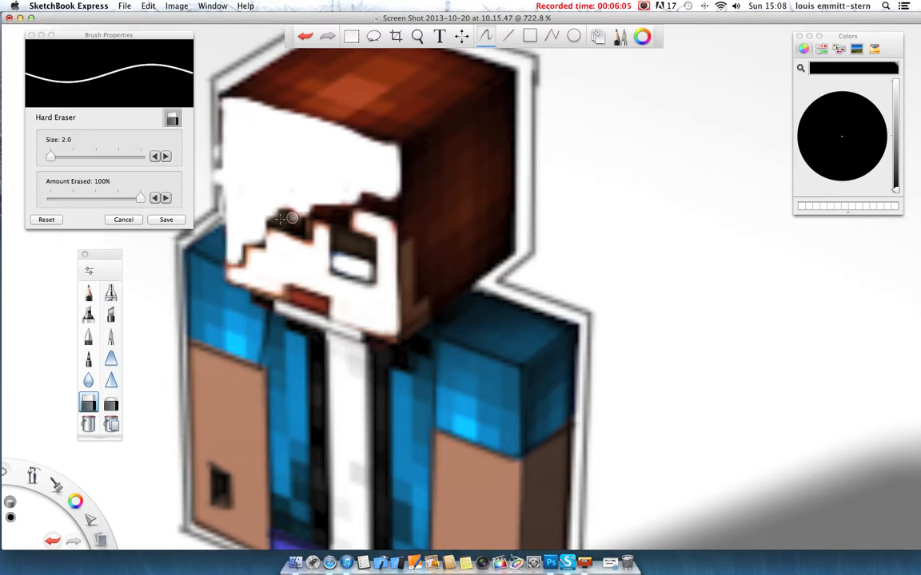
{"action": "mouse_move", "coordinate": [264, 220]}
{"action": "left_mouse_down"}
{"action": "mouse_move", "coordinate": [300, 229]}
{"action": "mouse_move", "coordinate": [271, 217]}
{"action": "mouse_move", "coordinate": [283, 209]}
{"action": "mouse_move", "coordinate": [303, 221]}
{"action": "left_mouse_up"}
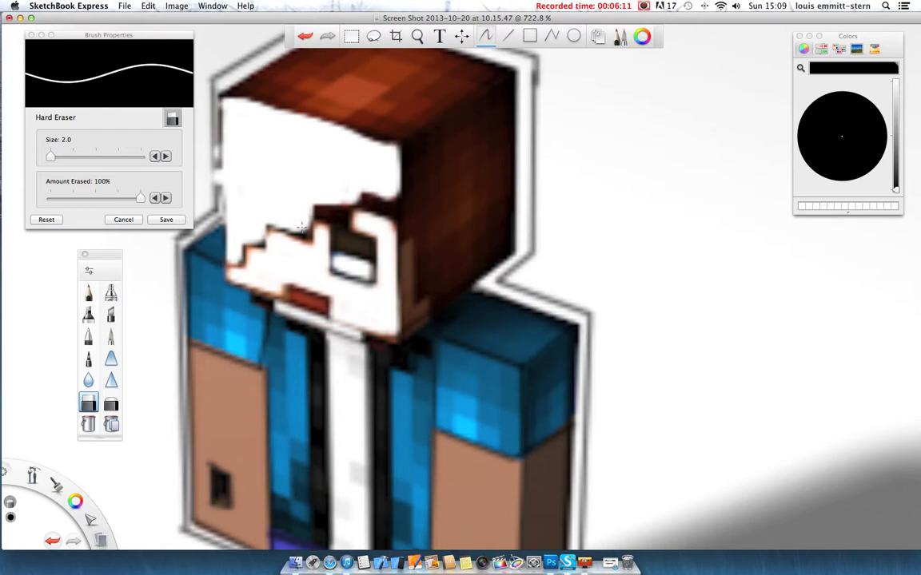
{"action": "left_click_drag", "start_coordinate": [295, 226], "coordinate": [294, 204]}
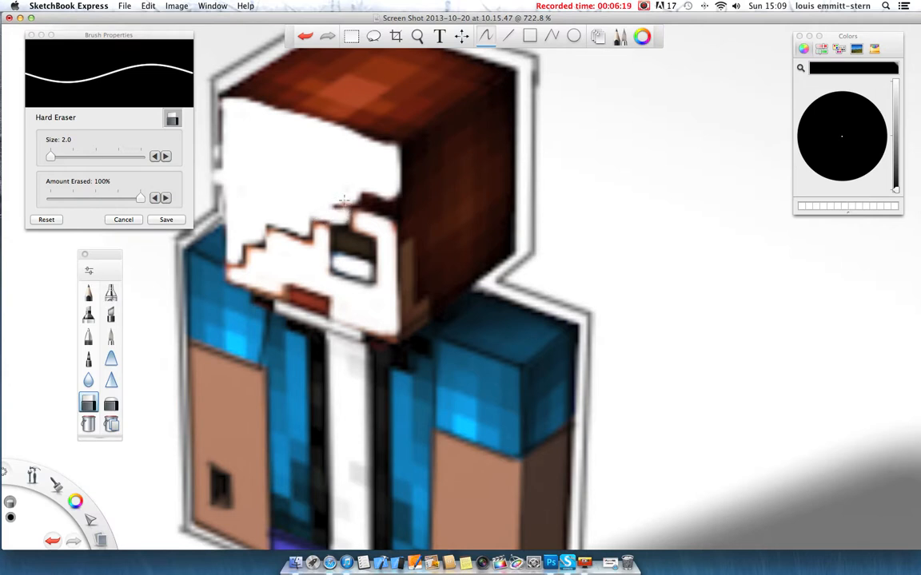
{"action": "mouse_move", "coordinate": [358, 201]}
{"action": "left_mouse_down"}
{"action": "mouse_move", "coordinate": [392, 201]}
{"action": "mouse_move", "coordinate": [391, 176]}
{"action": "left_mouse_up"}
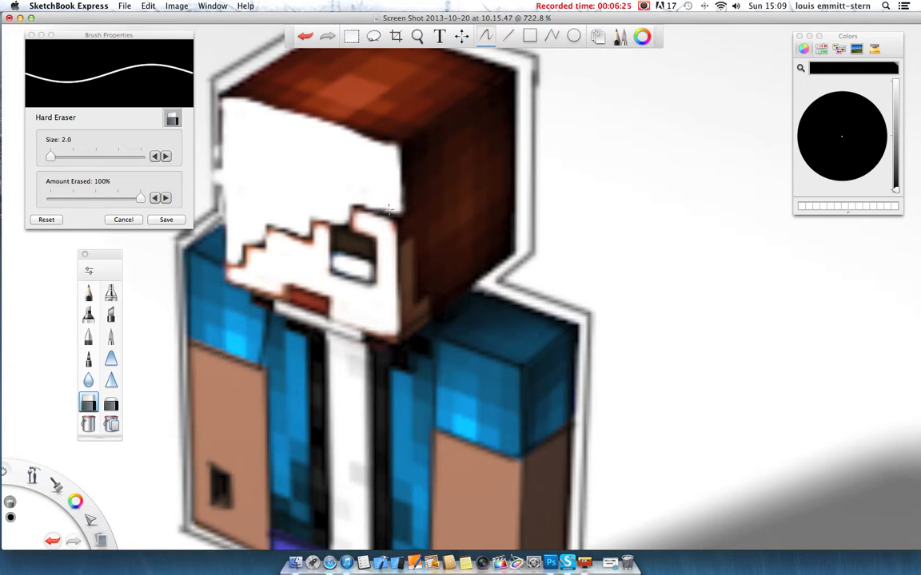
Erase the red mouth fill with the Hard Eraser and redraw the mouth outline and the head's upper front edge in pencil
{"action": "mouse_move", "coordinate": [292, 296]}
{"action": "left_mouse_down"}
{"action": "mouse_move", "coordinate": [322, 308]}
{"action": "mouse_move", "coordinate": [312, 305]}
{"action": "left_mouse_up"}
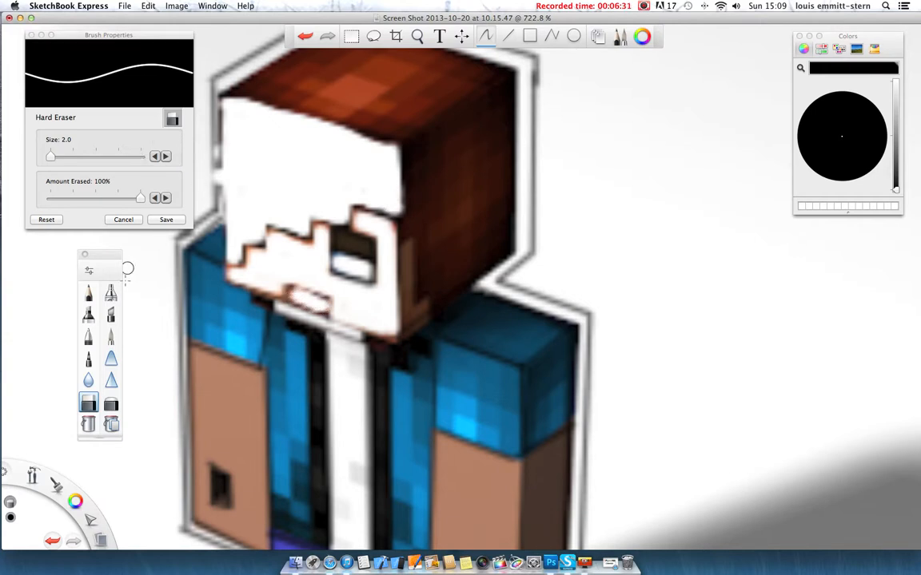
{"action": "left_click", "coordinate": [88, 292]}
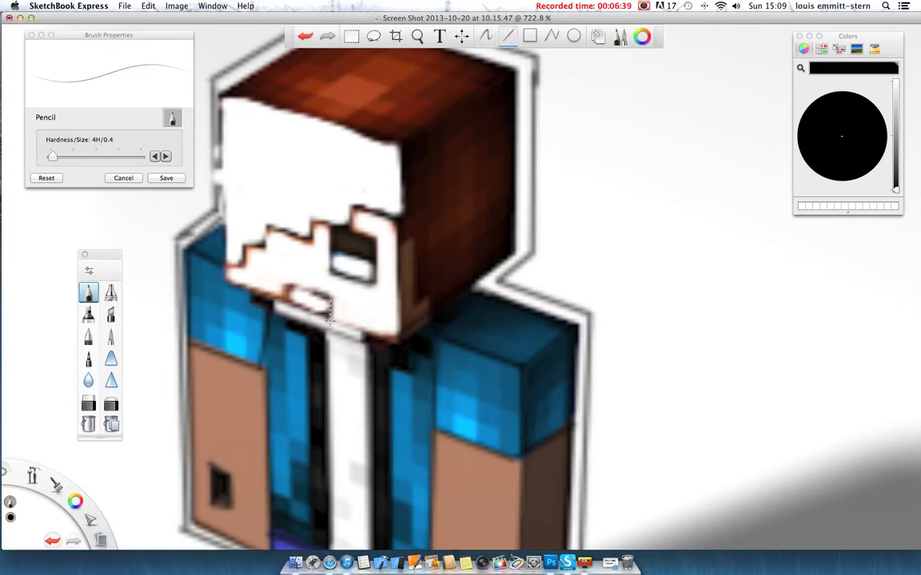
{"action": "left_click_drag", "start_coordinate": [292, 287], "coordinate": [290, 287]}
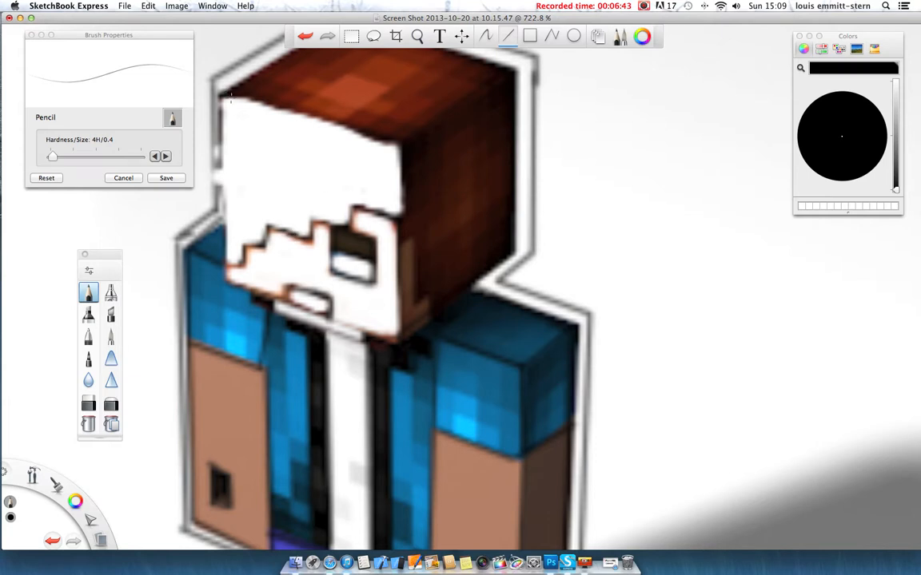
{"action": "left_click", "coordinate": [397, 148]}
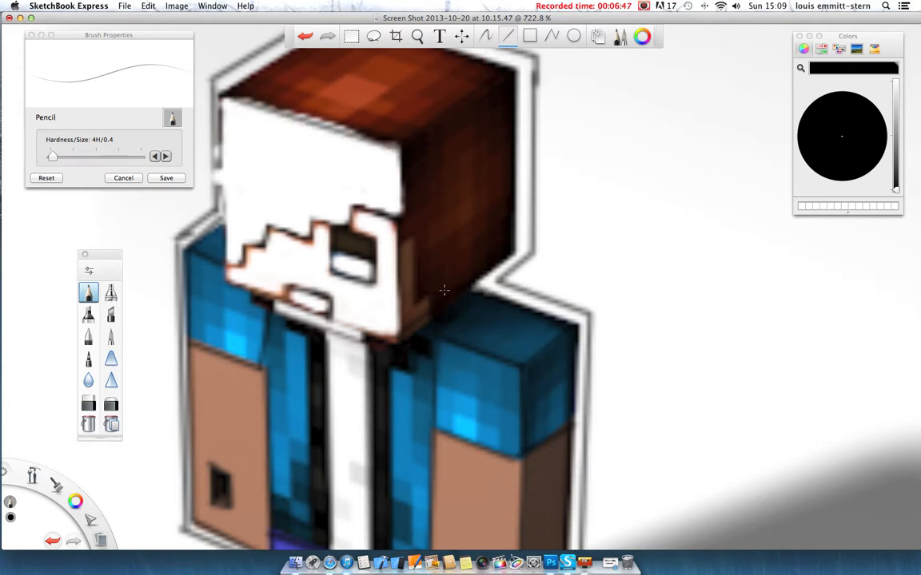
{"action": "scroll", "coordinate": [443, 291], "scroll_direction": "down", "scroll_amount": 5}
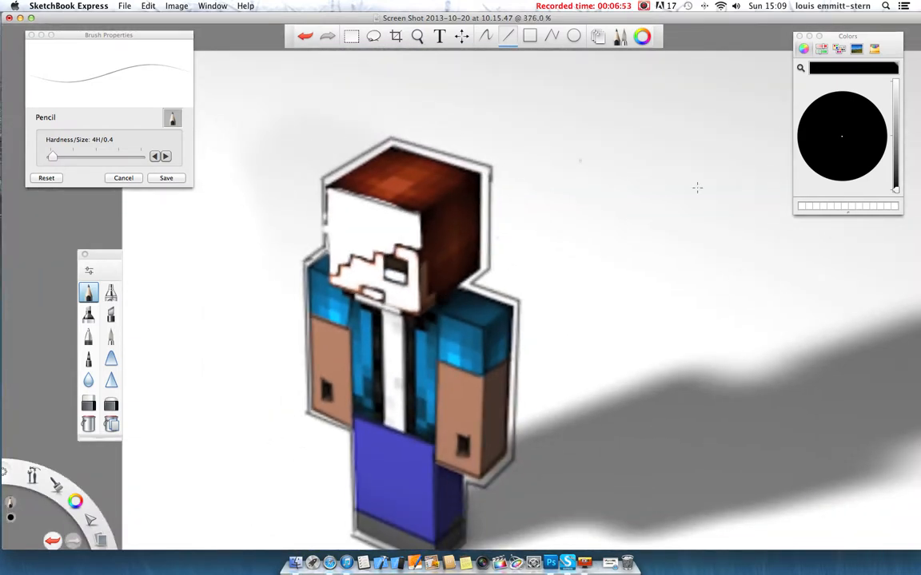
{"action": "left_click", "coordinate": [643, 5]}
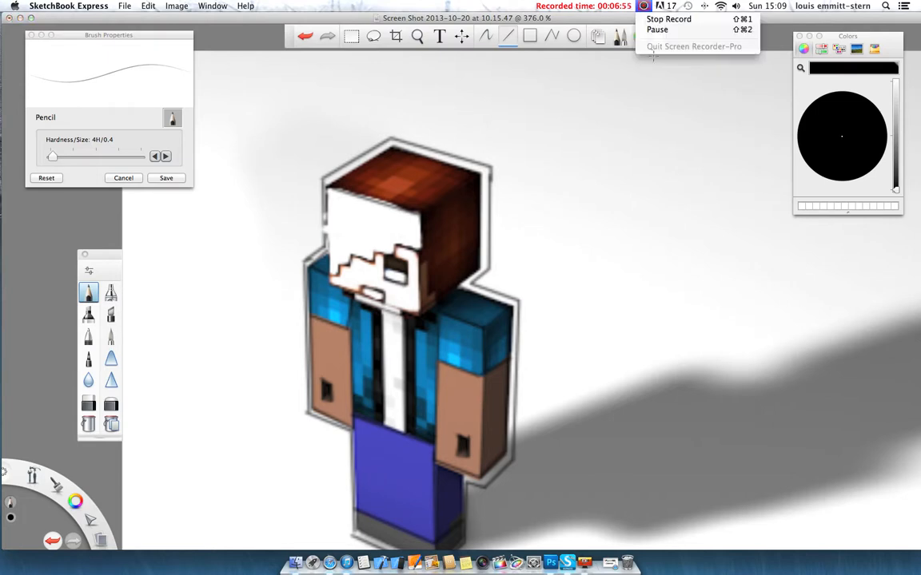
{"action": "left_click", "coordinate": [658, 29]}
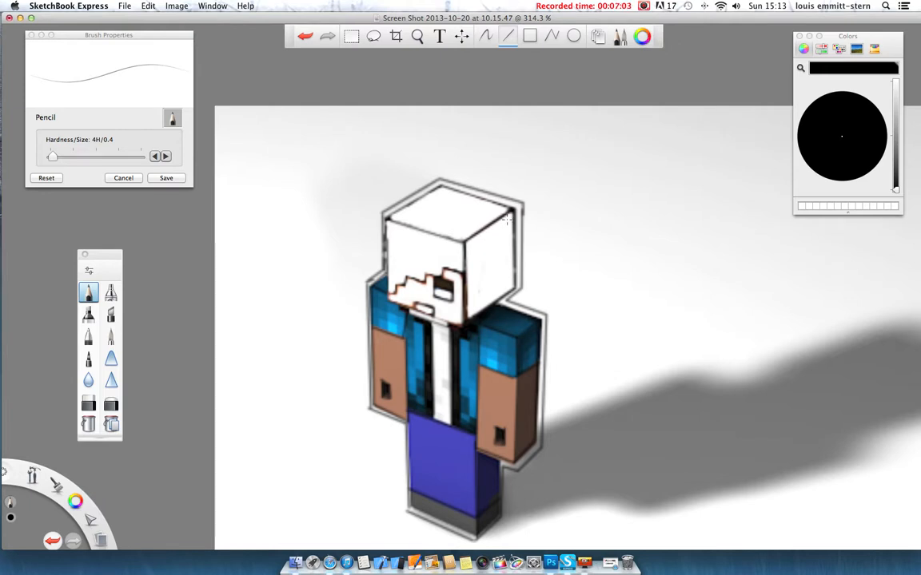
Darken the front and rear-left edges of the head's top face with straight pencil lines
{"action": "scroll", "coordinate": [506, 219], "scroll_direction": "up", "scroll_amount": 2}
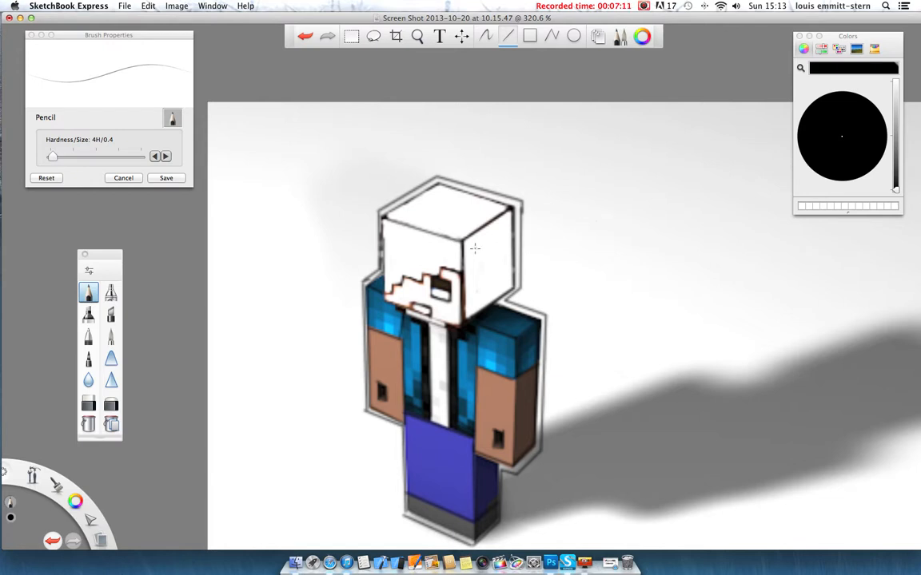
{"action": "scroll", "coordinate": [470, 243], "scroll_direction": "up", "scroll_amount": 5}
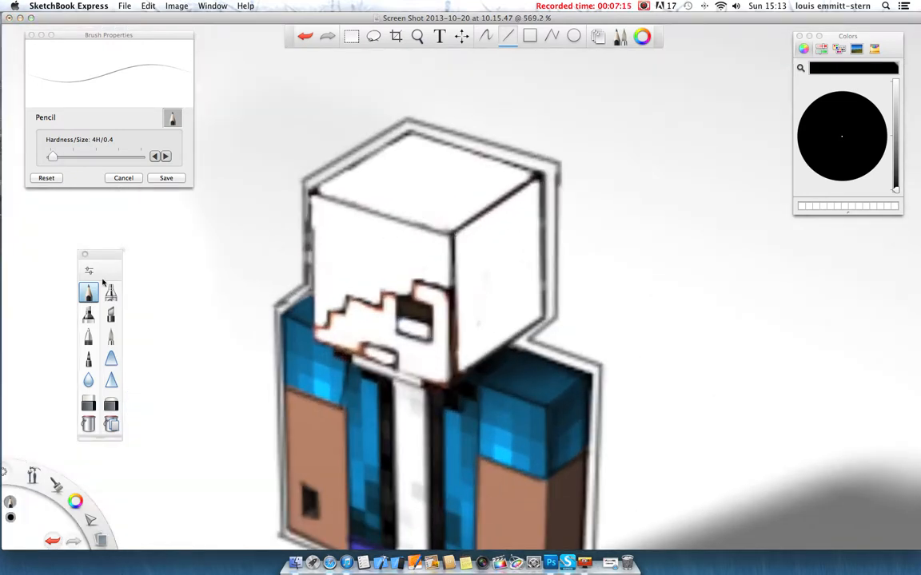
{"action": "left_click_drag", "start_coordinate": [314, 195], "coordinate": [362, 206]}
{"action": "left_click", "coordinate": [312, 192]}
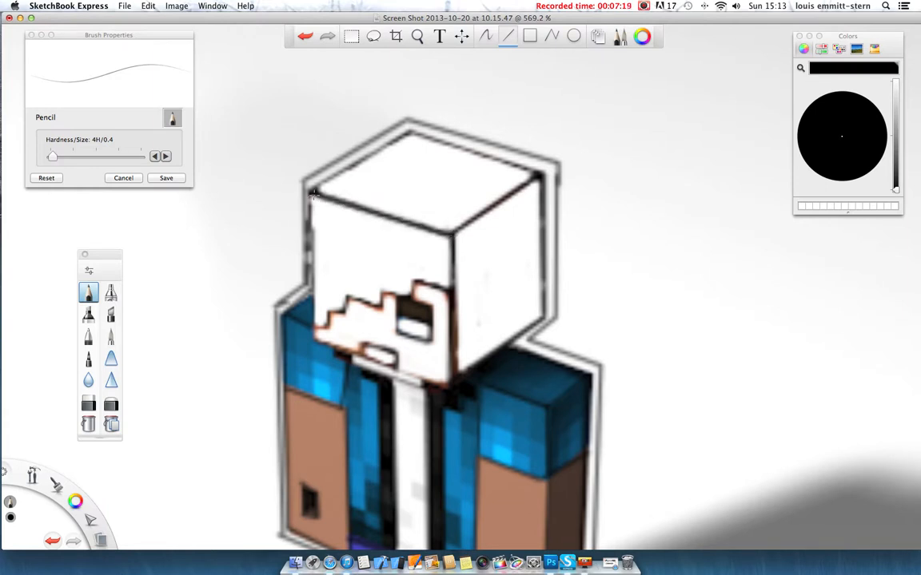
{"action": "left_click", "coordinate": [407, 125]}
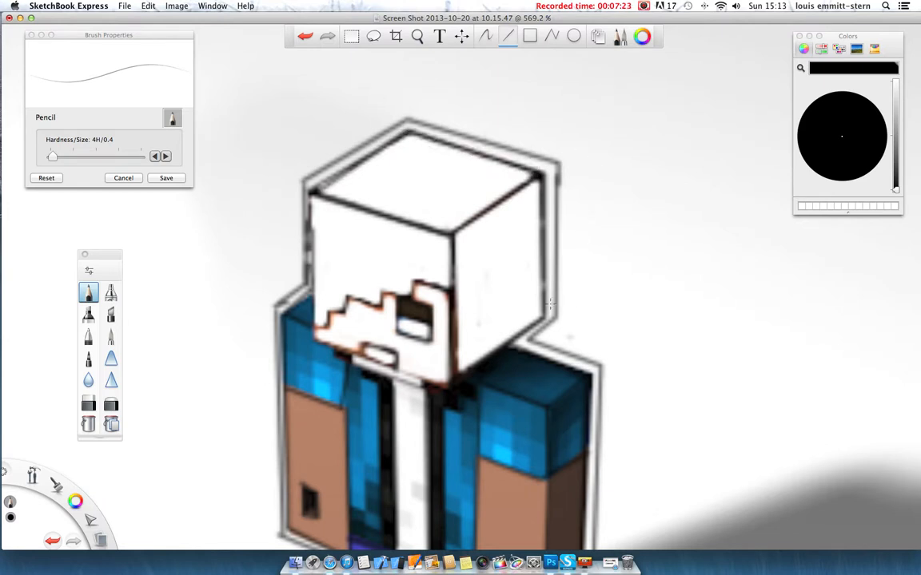
Trace the back and bottom edges of the head's right side, plus the face's left edge and chin, with straight pencil lines
{"action": "left_click", "coordinate": [536, 177]}
{"action": "left_click", "coordinate": [542, 318]}
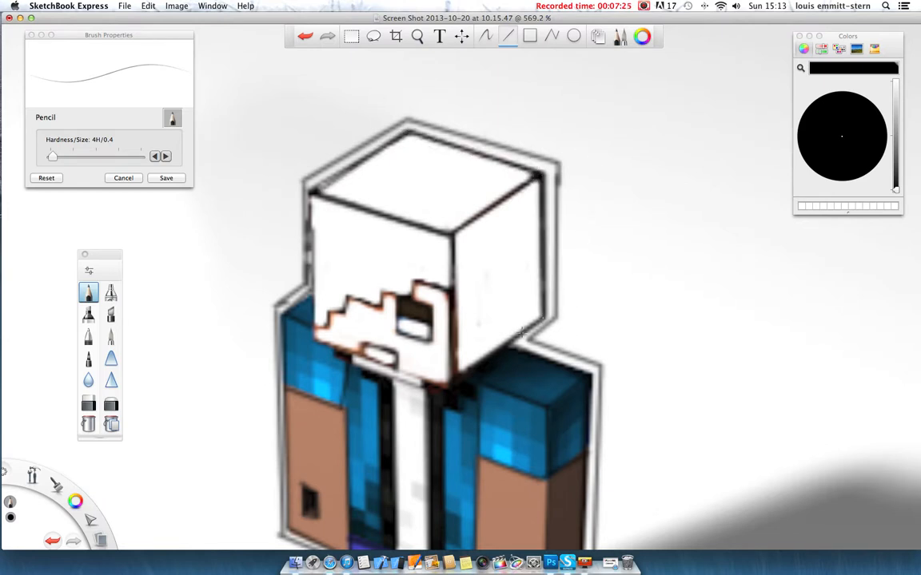
{"action": "left_click", "coordinate": [452, 374]}
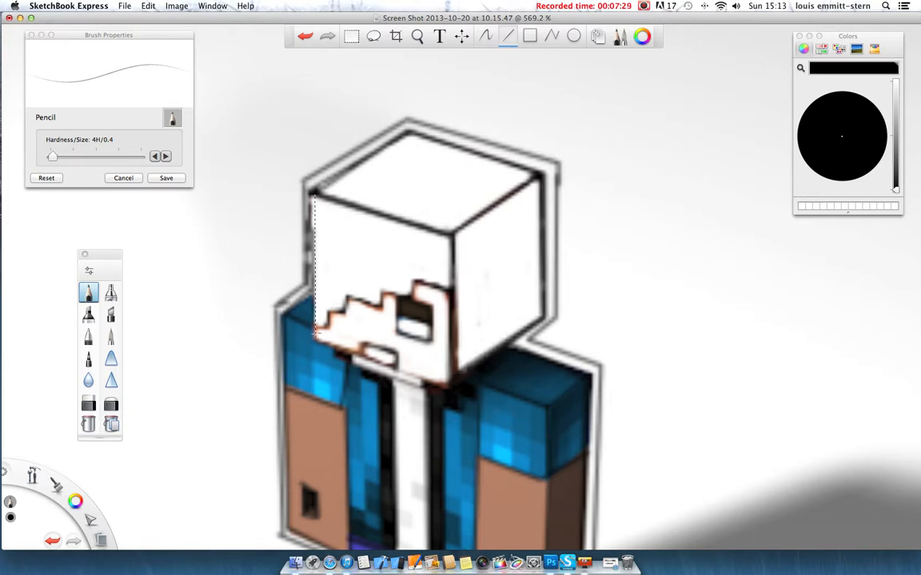
{"action": "left_click", "coordinate": [316, 336]}
{"action": "mouse_move", "coordinate": [318, 339]}
{"action": "left_mouse_down"}
{"action": "mouse_move", "coordinate": [466, 399]}
{"action": "mouse_move", "coordinate": [446, 389]}
{"action": "left_mouse_up"}
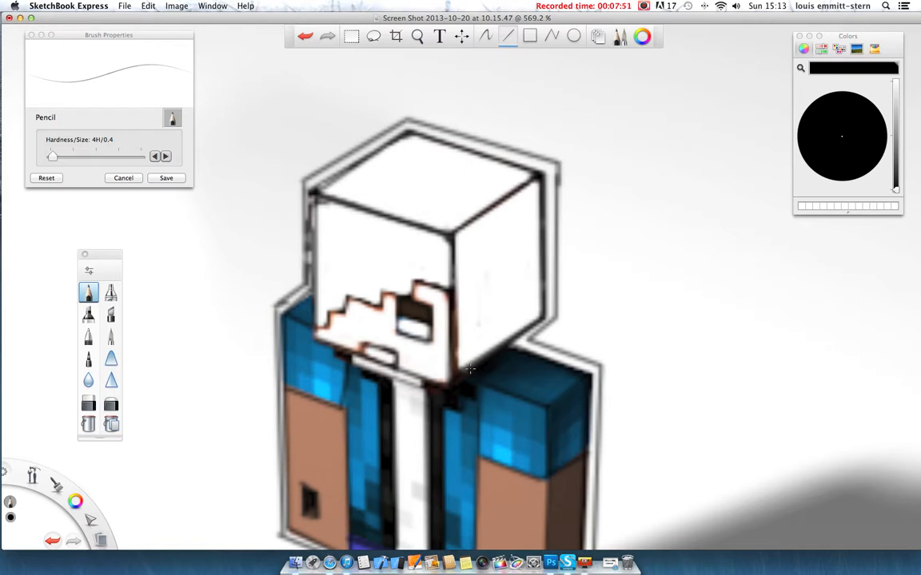
{"action": "scroll", "coordinate": [672, 126], "scroll_direction": "down", "scroll_amount": 2}
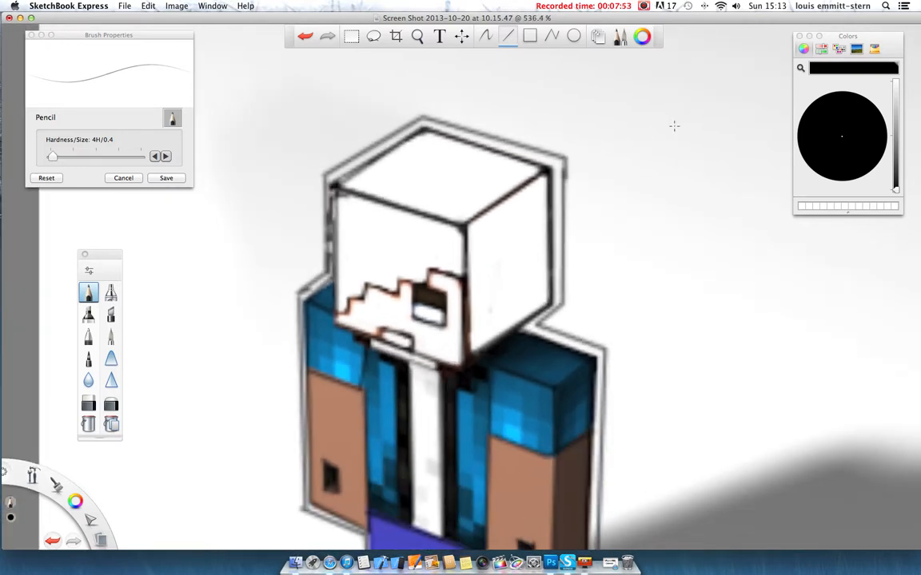
{"action": "scroll", "coordinate": [674, 126], "scroll_direction": "down", "scroll_amount": 5}
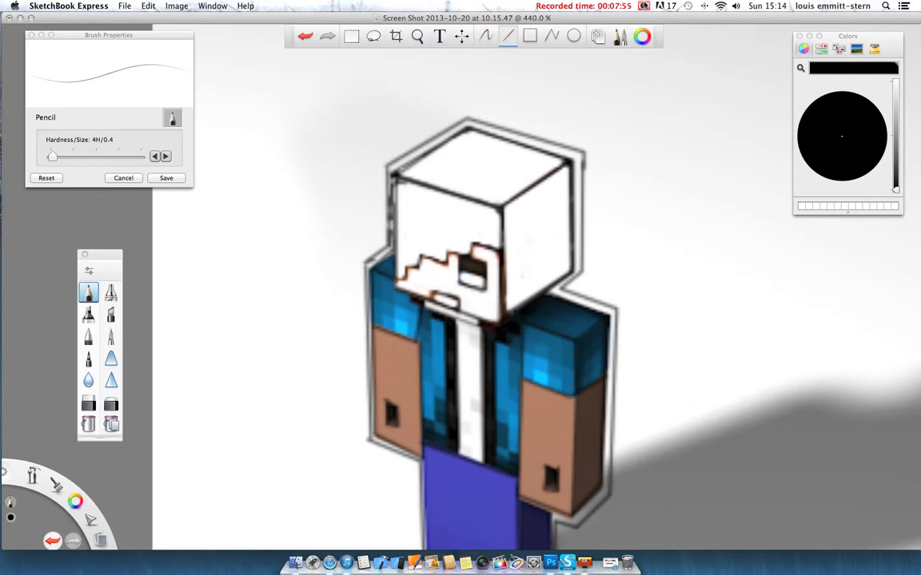
{"action": "left_click", "coordinate": [581, 5]}
{"action": "left_click", "coordinate": [582, 30]}
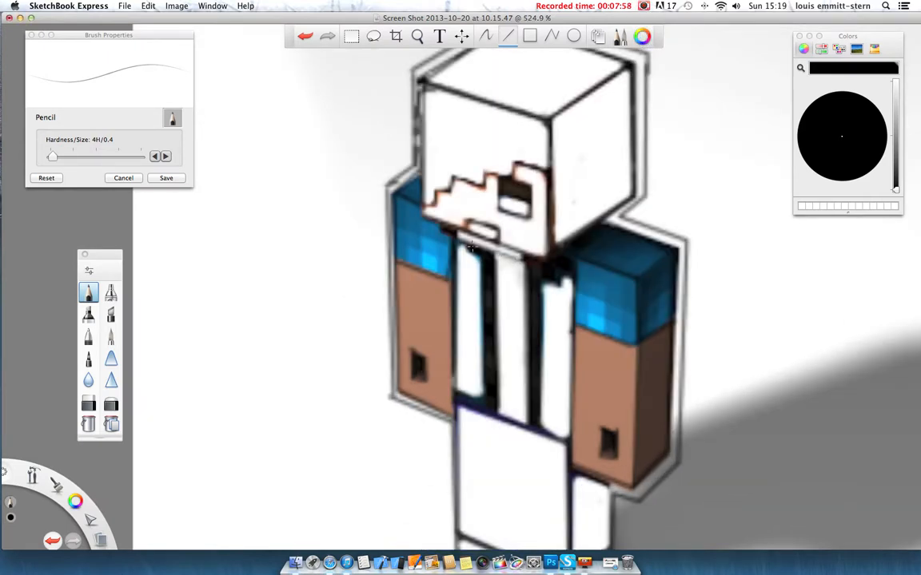
Erase leftover colour along the shirt panels with the Hard Eraser and redraw the torso's right edge with a straight pencil line
{"action": "scroll", "coordinate": [530, 284], "scroll_direction": "down", "scroll_amount": 1}
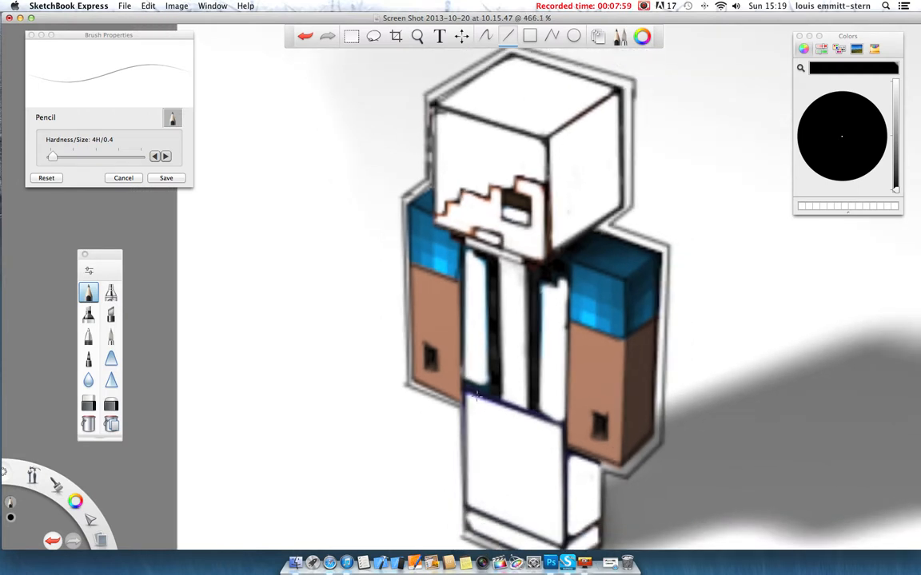
{"action": "scroll", "coordinate": [488, 268], "scroll_direction": "down", "scroll_amount": 1}
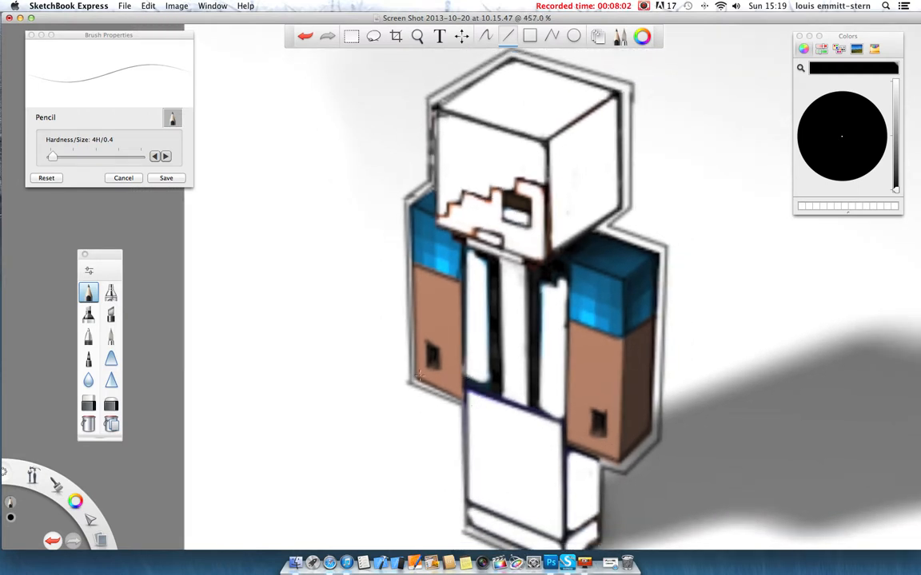
{"action": "left_click", "coordinate": [88, 404]}
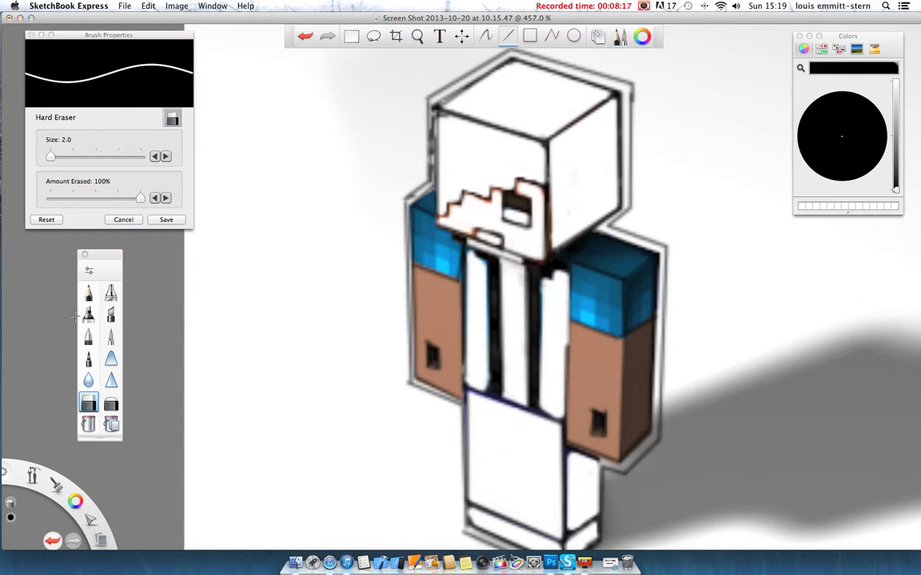
{"action": "left_click", "coordinate": [88, 293]}
{"action": "left_click_drag", "start_coordinate": [569, 272], "coordinate": [566, 370]}
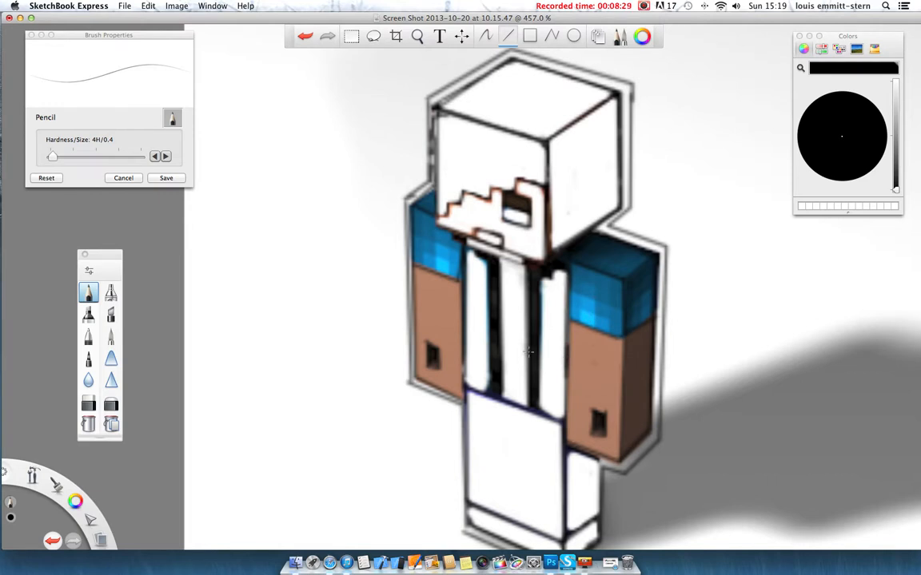
Trace the sleeve hems on both arms and the edges of the right forearm with straight pencil lines
{"action": "scroll", "coordinate": [528, 351], "scroll_direction": "down", "scroll_amount": 3}
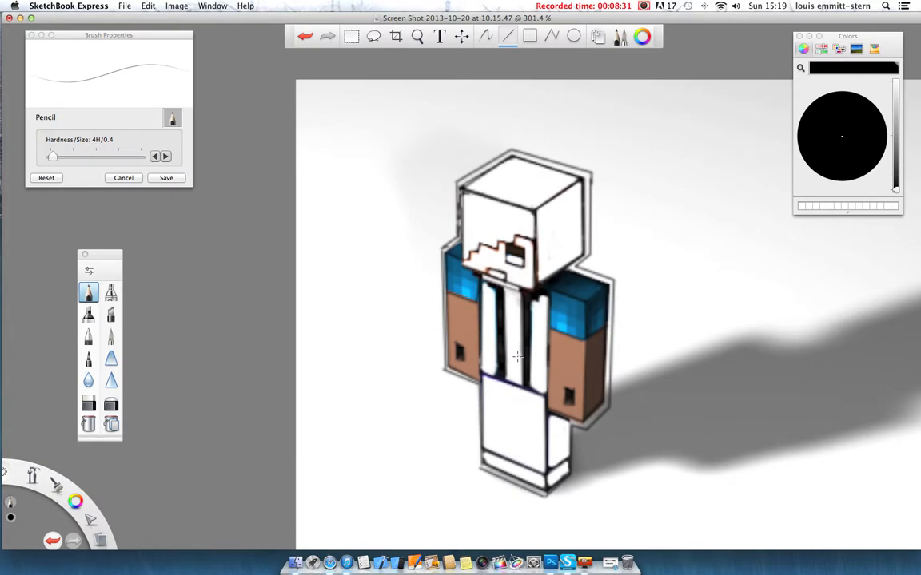
{"action": "scroll", "coordinate": [517, 355], "scroll_direction": "up", "scroll_amount": 1}
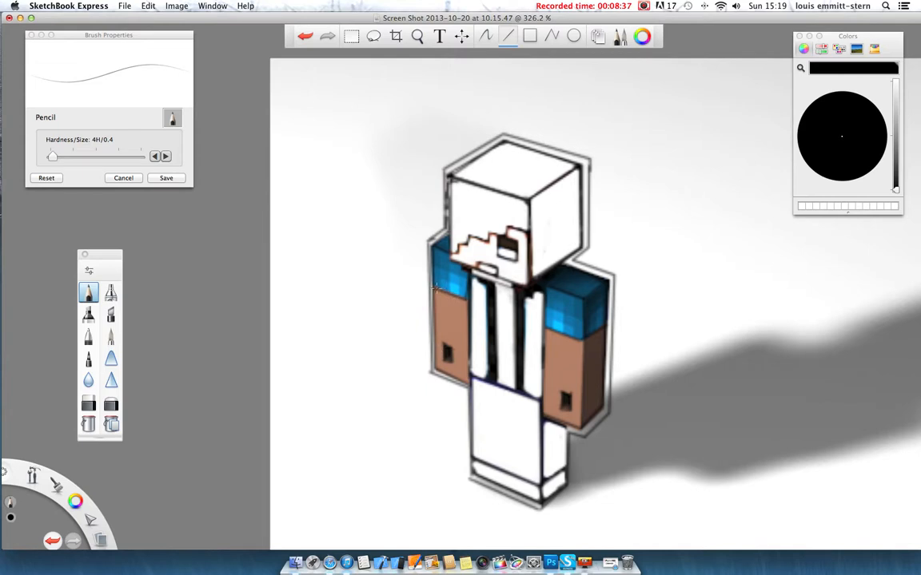
{"action": "mouse_move", "coordinate": [470, 299]}
{"action": "left_mouse_down"}
{"action": "mouse_move", "coordinate": [470, 384]}
{"action": "mouse_move", "coordinate": [436, 369]}
{"action": "mouse_move", "coordinate": [436, 291]}
{"action": "left_mouse_up"}
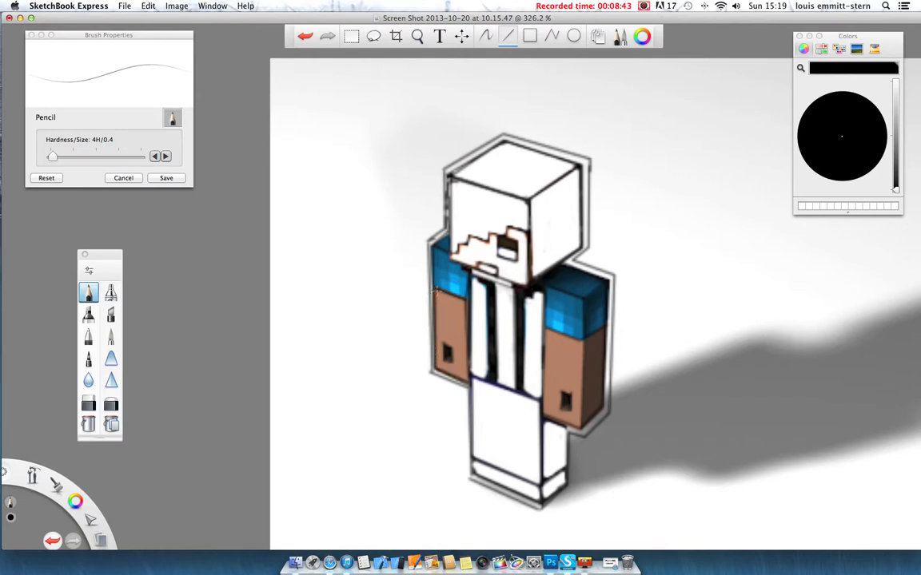
{"action": "mouse_move", "coordinate": [546, 331]}
{"action": "left_mouse_down"}
{"action": "mouse_move", "coordinate": [542, 415]}
{"action": "mouse_move", "coordinate": [582, 427]}
{"action": "left_mouse_up"}
{"action": "mouse_move", "coordinate": [582, 341]}
{"action": "left_mouse_down"}
{"action": "mouse_move", "coordinate": [583, 425]}
{"action": "mouse_move", "coordinate": [604, 405]}
{"action": "mouse_move", "coordinate": [605, 324]}
{"action": "left_mouse_up"}
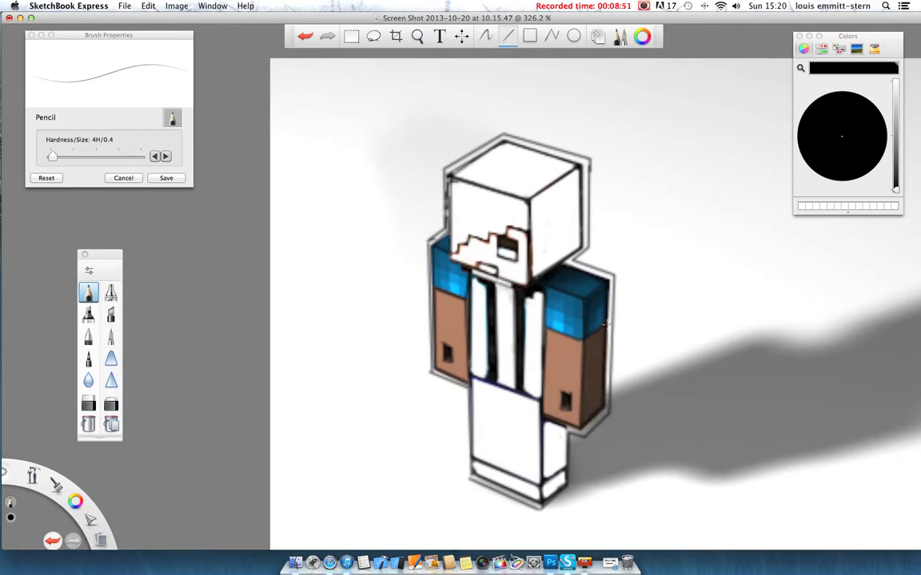
Erase the blue just inside the left sleeve's outline with straight Hard Eraser strokes at size 2.0
{"action": "scroll", "coordinate": [445, 296], "scroll_direction": "up", "scroll_amount": 5}
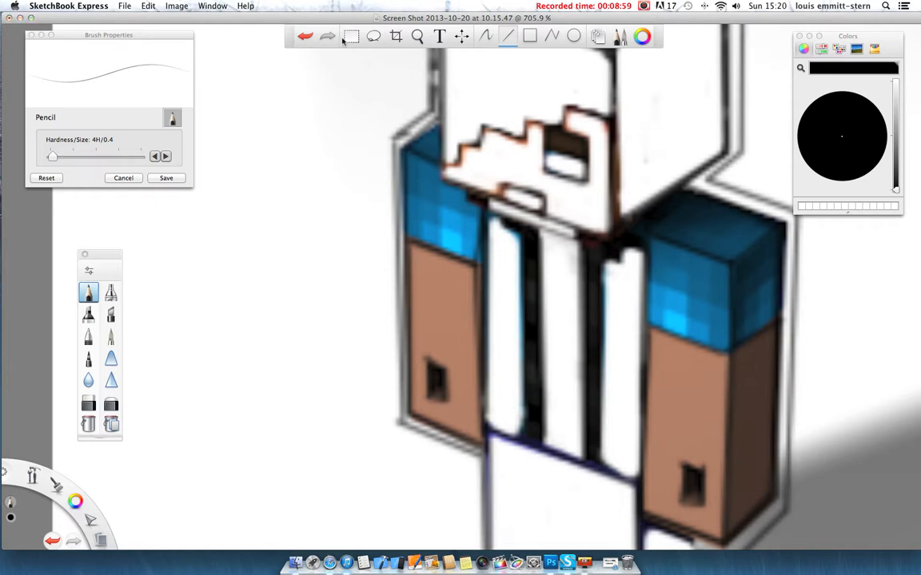
{"action": "left_click", "coordinate": [88, 404]}
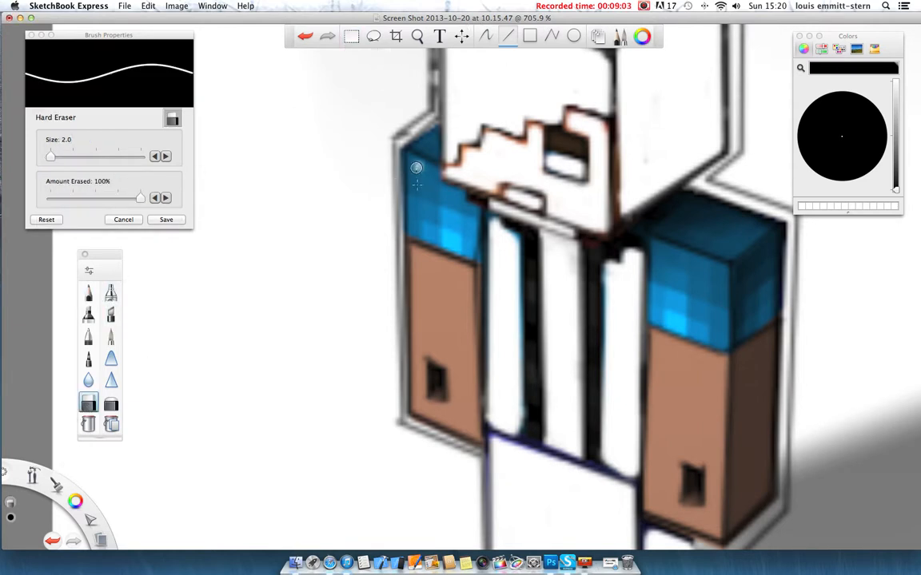
{"action": "left_click_drag", "start_coordinate": [415, 168], "coordinate": [413, 229]}
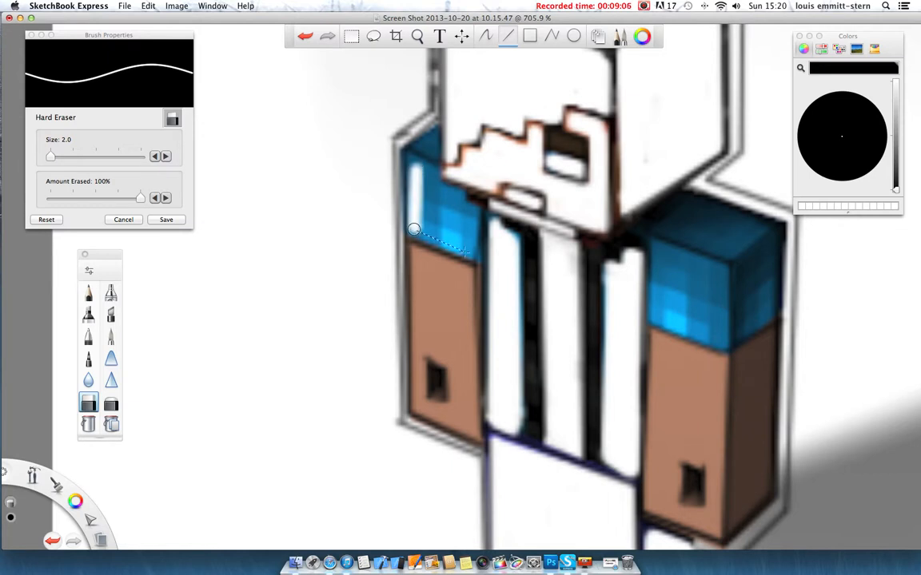
{"action": "left_click", "coordinate": [470, 253], "text": "shift"}
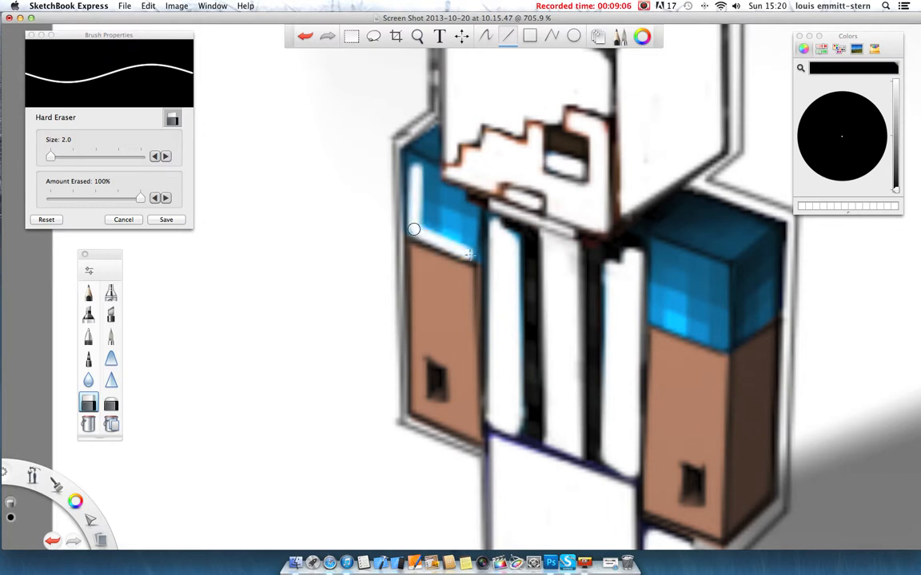
{"action": "left_click", "coordinate": [475, 208], "text": "shift"}
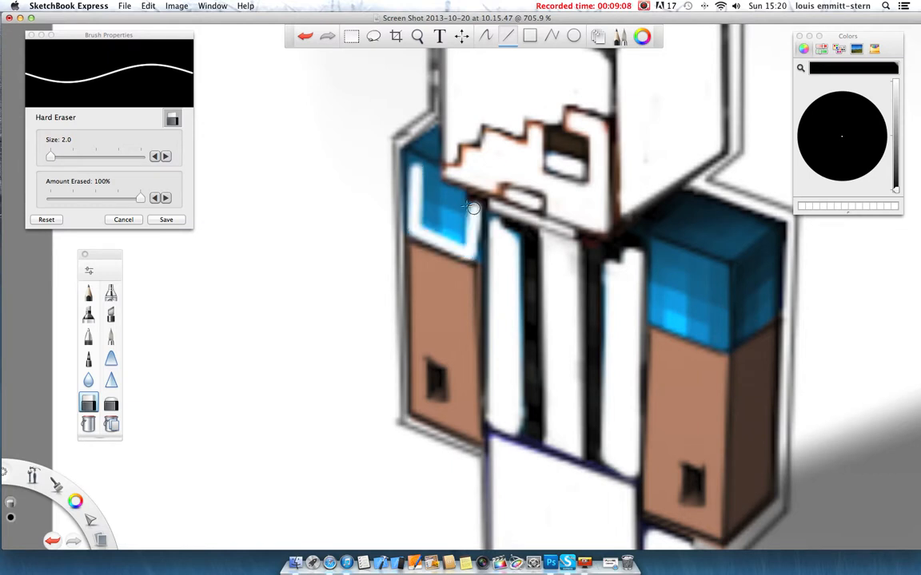
{"action": "left_click", "coordinate": [431, 174], "text": "shift"}
{"action": "left_click_drag", "start_coordinate": [432, 180], "coordinate": [427, 203]}
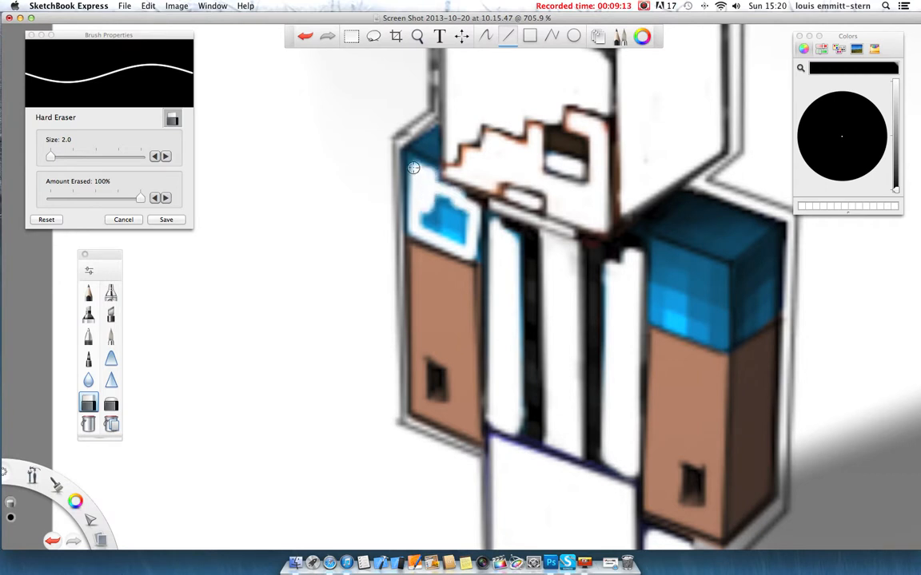
{"action": "left_click_drag", "start_coordinate": [413, 168], "coordinate": [428, 184]}
{"action": "left_click_drag", "start_coordinate": [469, 248], "coordinate": [477, 256]}
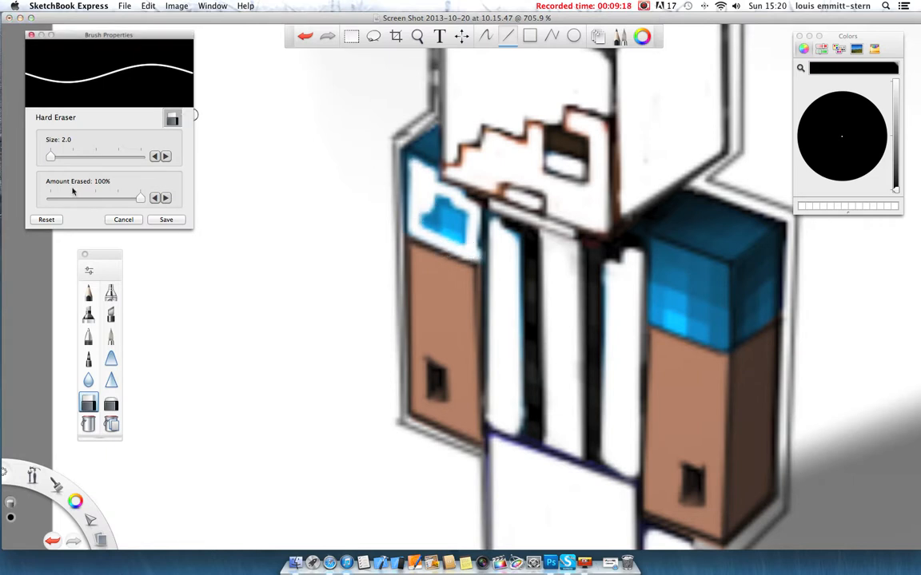
Retrace the left sleeve's edges with straight pencil lines, finishing by switching to freehand drawing
{"action": "left_click", "coordinate": [88, 293]}
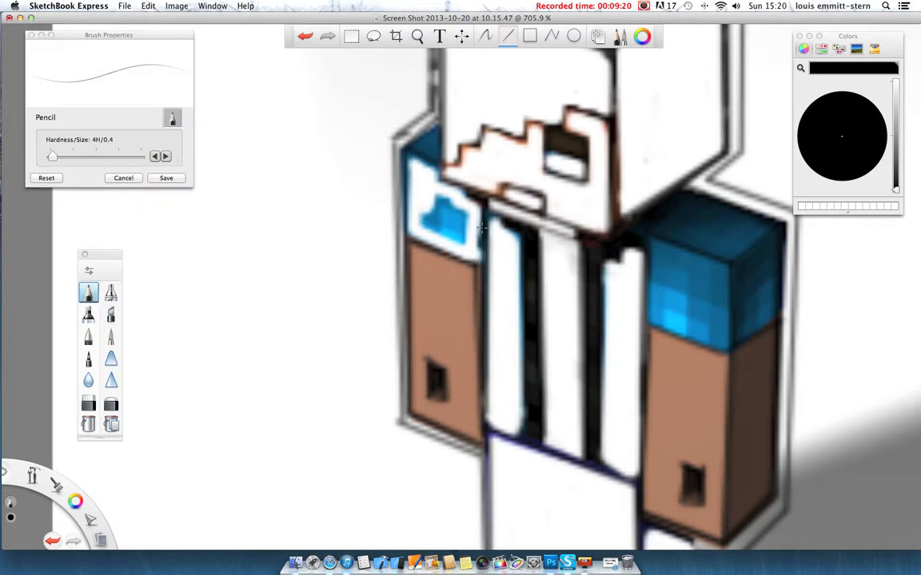
{"action": "left_click_drag", "start_coordinate": [477, 282], "coordinate": [480, 283]}
{"action": "left_click_drag", "start_coordinate": [436, 168], "coordinate": [437, 171]}
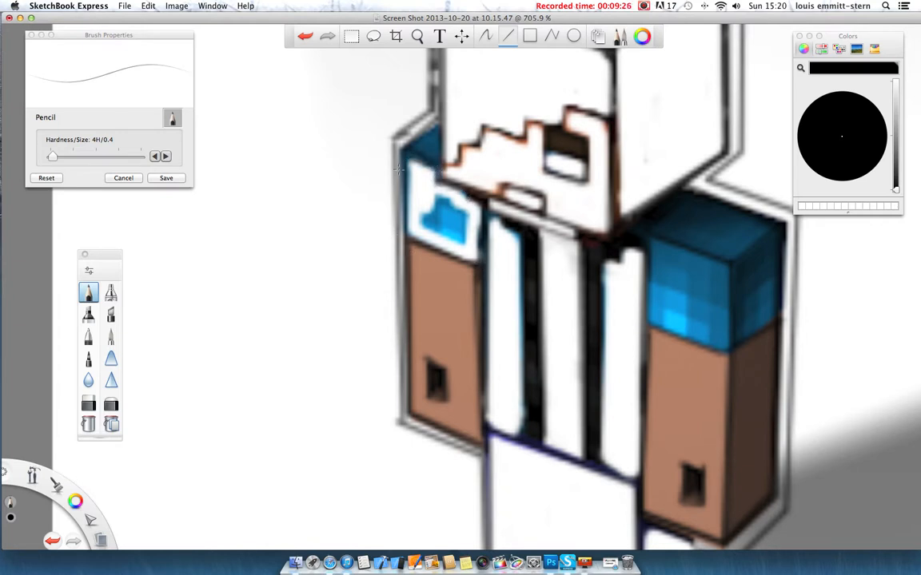
{"action": "left_click", "coordinate": [485, 36]}
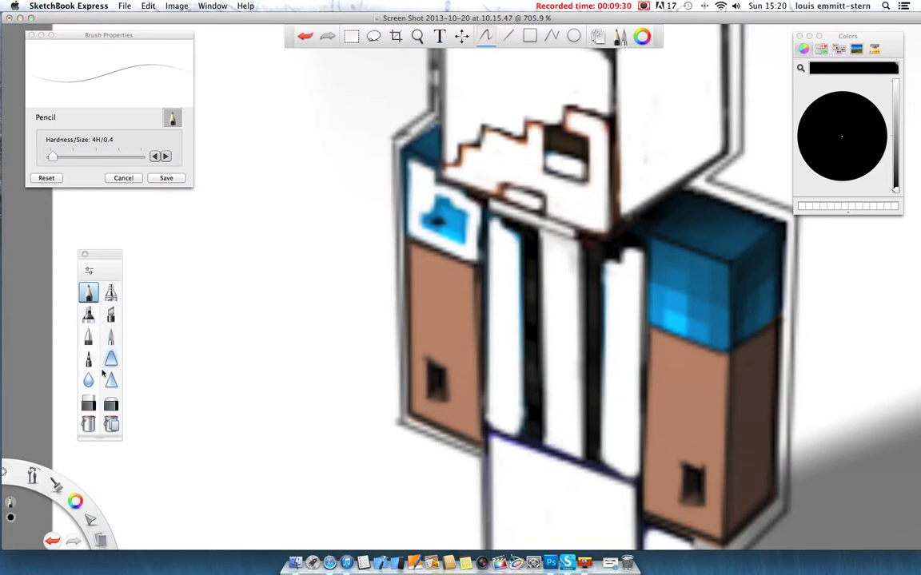
Erase the remaining blue patch from the front of the left sleeve with the Hard Eraser at size 2.0
{"action": "left_click", "coordinate": [87, 404]}
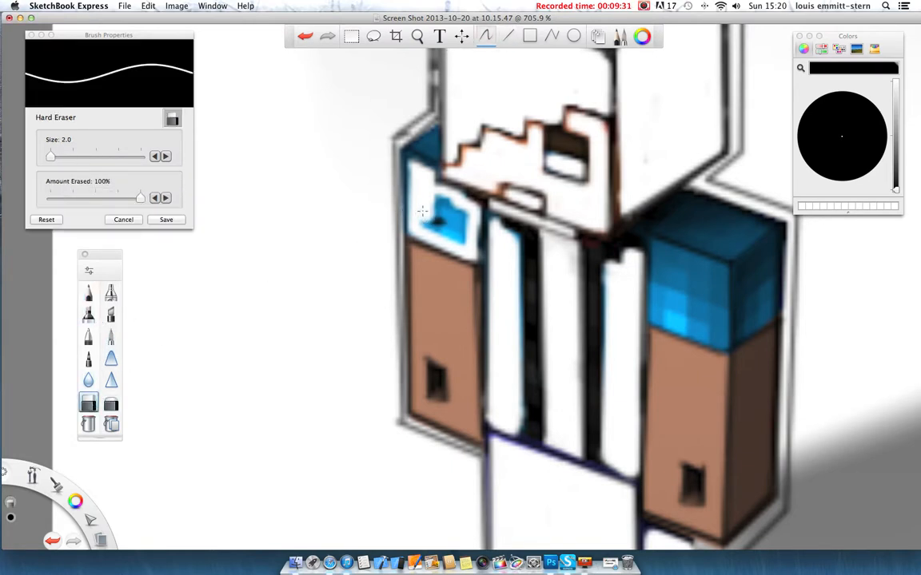
{"action": "mouse_move", "coordinate": [423, 223]}
{"action": "left_mouse_down"}
{"action": "mouse_move", "coordinate": [459, 244]}
{"action": "mouse_move", "coordinate": [462, 213]}
{"action": "mouse_move", "coordinate": [462, 227]}
{"action": "mouse_move", "coordinate": [431, 217]}
{"action": "mouse_move", "coordinate": [445, 218]}
{"action": "mouse_move", "coordinate": [427, 196]}
{"action": "mouse_move", "coordinate": [447, 204]}
{"action": "mouse_move", "coordinate": [427, 206]}
{"action": "mouse_move", "coordinate": [465, 214]}
{"action": "mouse_move", "coordinate": [447, 200]}
{"action": "mouse_move", "coordinate": [463, 199]}
{"action": "mouse_move", "coordinate": [472, 205]}
{"action": "mouse_move", "coordinate": [474, 252]}
{"action": "left_mouse_up"}
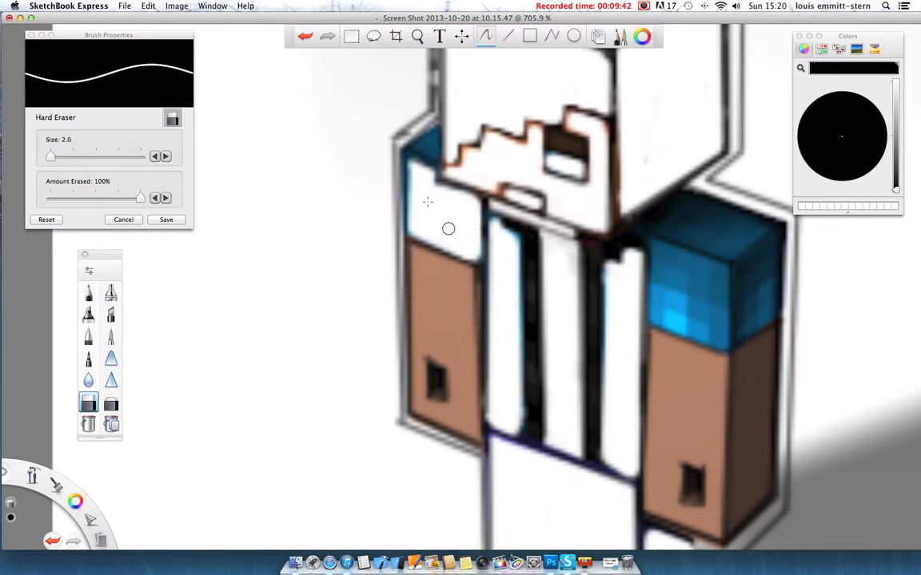
{"action": "mouse_move", "coordinate": [415, 180]}
{"action": "left_mouse_down"}
{"action": "mouse_move", "coordinate": [411, 172]}
{"action": "mouse_move", "coordinate": [412, 228]}
{"action": "left_mouse_up"}
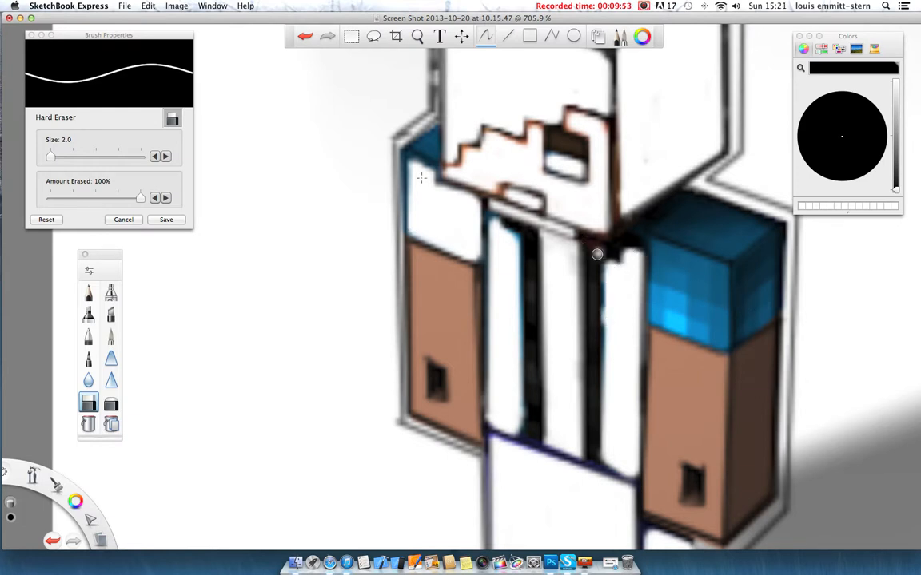
Erase the dark blue from the top face of the left shoulder with the Hard Eraser
{"action": "left_click", "coordinate": [88, 293]}
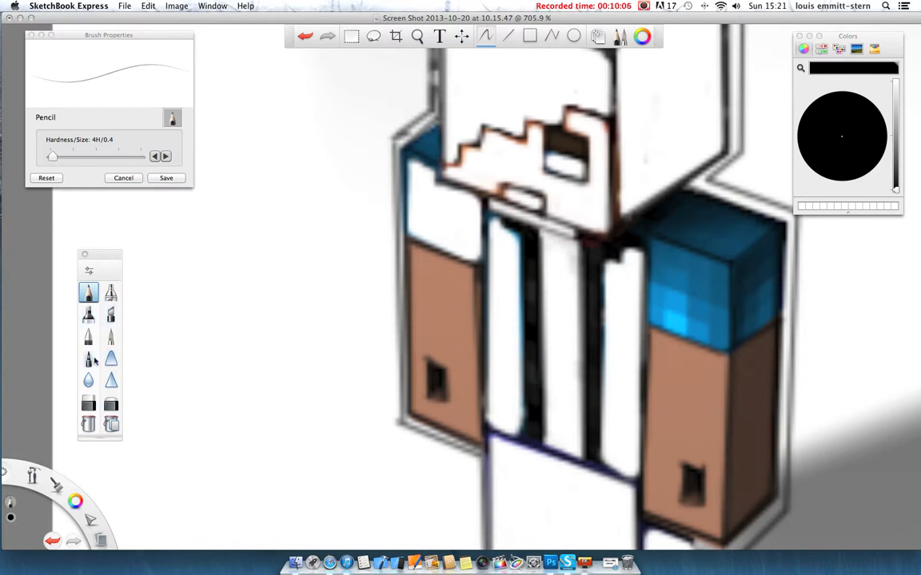
{"action": "left_click", "coordinate": [88, 404]}
{"action": "mouse_move", "coordinate": [436, 132]}
{"action": "left_mouse_down"}
{"action": "mouse_move", "coordinate": [420, 147]}
{"action": "mouse_move", "coordinate": [432, 135]}
{"action": "left_mouse_up"}
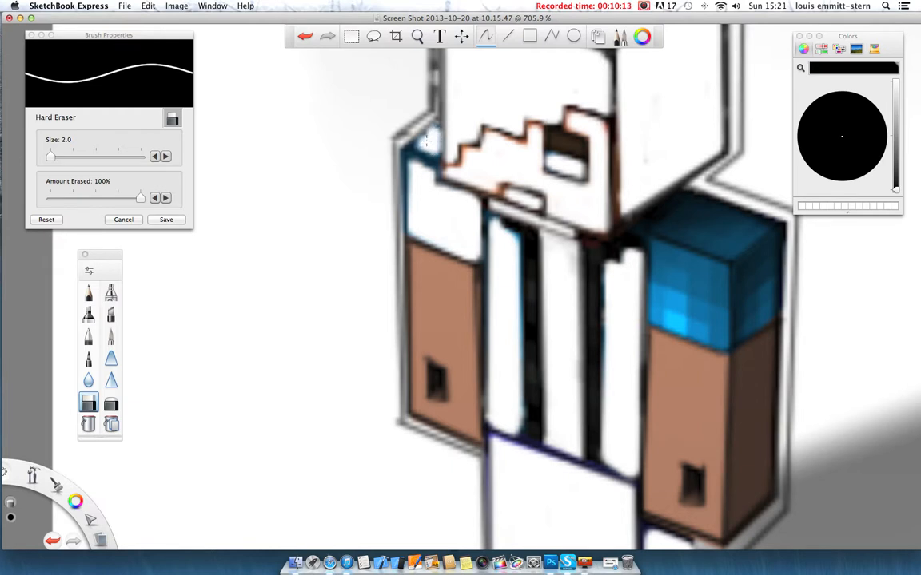
Retrace the head's edge beside the left shoulder in pencil and add a straight line along the shoulder's front edge
{"action": "left_click", "coordinate": [88, 292]}
{"action": "left_click_drag", "start_coordinate": [441, 126], "coordinate": [443, 171]}
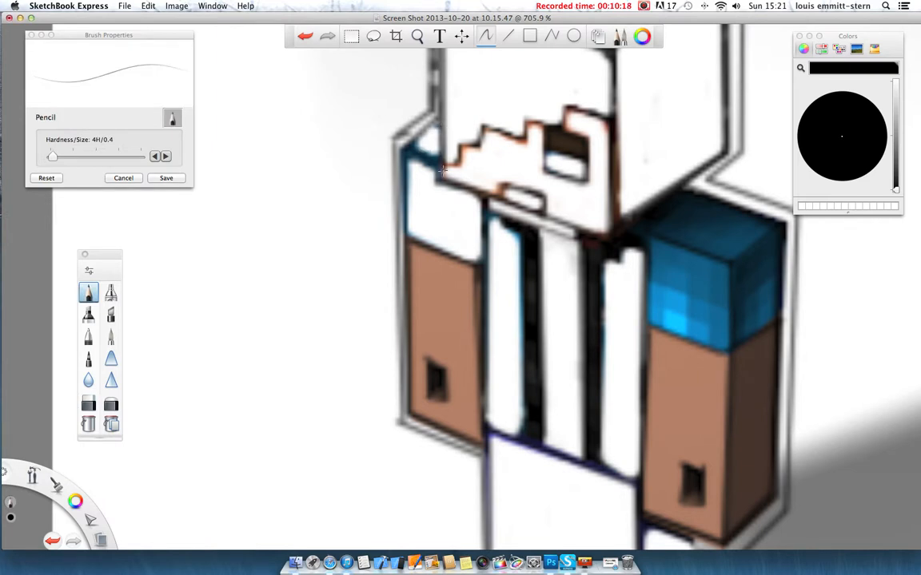
{"action": "left_click", "coordinate": [509, 36]}
{"action": "left_click_drag", "start_coordinate": [414, 145], "coordinate": [439, 158]}
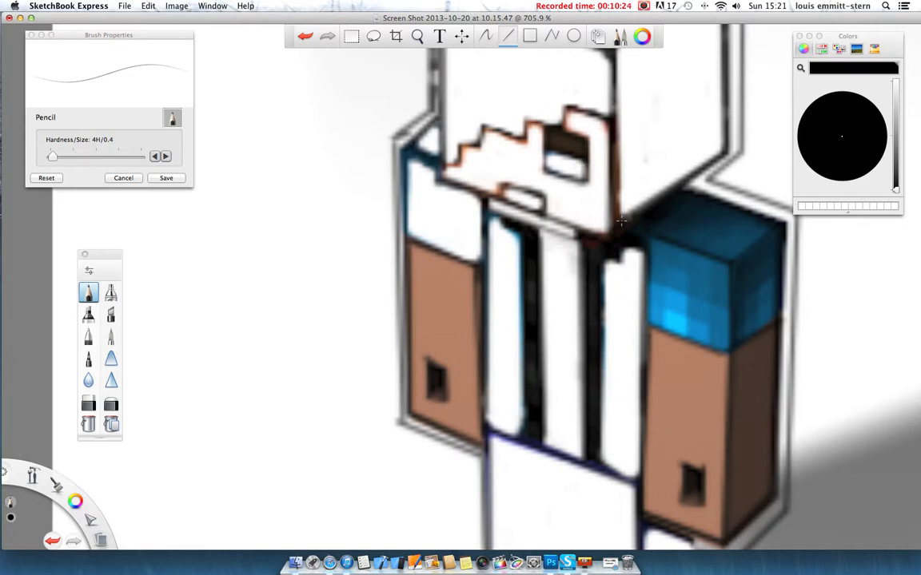
Erase the dark blue from the right shoulder's top face with the Hard Eraser, working inside its outline and clearing the centre
{"action": "scroll", "coordinate": [654, 223], "scroll_direction": "down", "scroll_amount": 2}
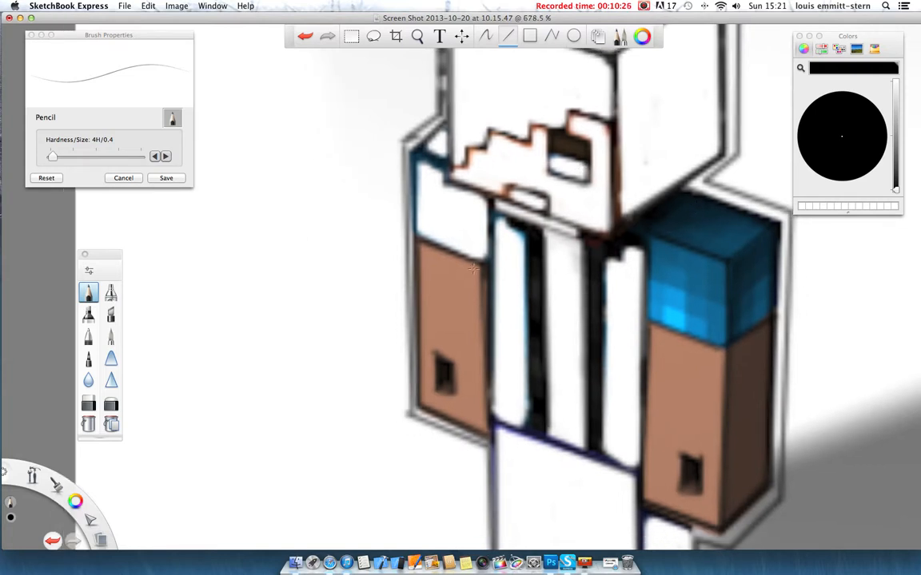
{"action": "left_click", "coordinate": [87, 405]}
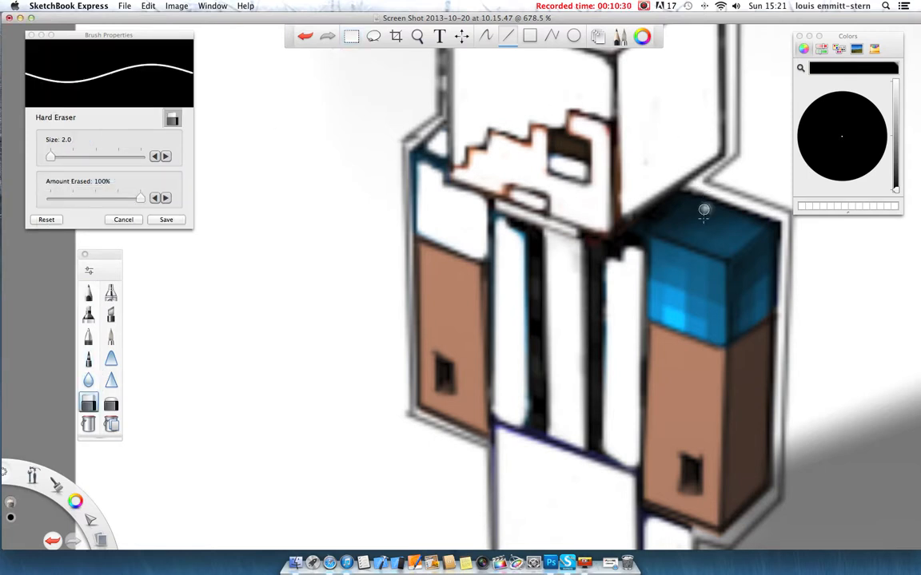
{"action": "left_click_drag", "start_coordinate": [671, 231], "coordinate": [670, 232]}
{"action": "mouse_move", "coordinate": [671, 232]}
{"action": "left_mouse_down"}
{"action": "mouse_move", "coordinate": [726, 253]}
{"action": "mouse_move", "coordinate": [757, 225]}
{"action": "left_mouse_up"}
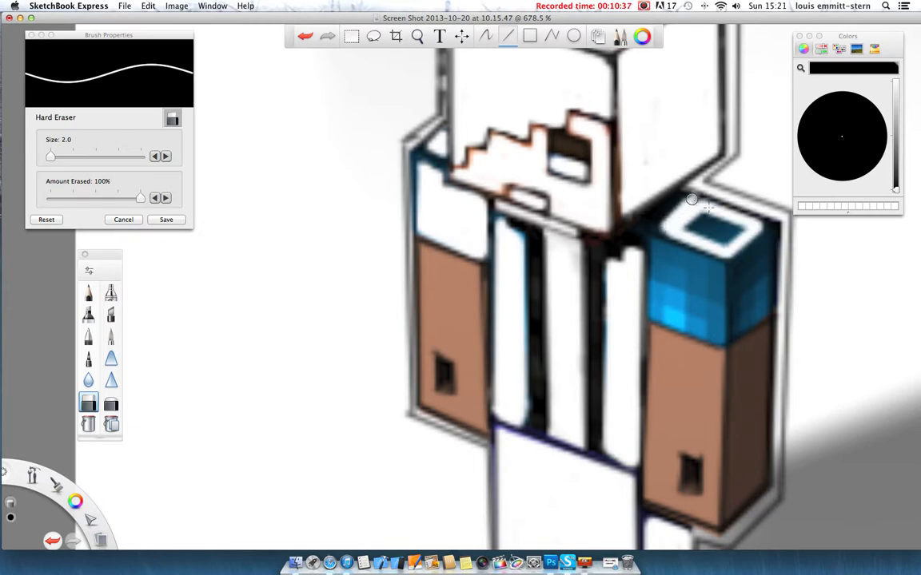
{"action": "scroll", "coordinate": [730, 252], "scroll_direction": "down", "scroll_amount": 3}
{"action": "scroll", "coordinate": [730, 252], "scroll_direction": "down", "scroll_amount": 8}
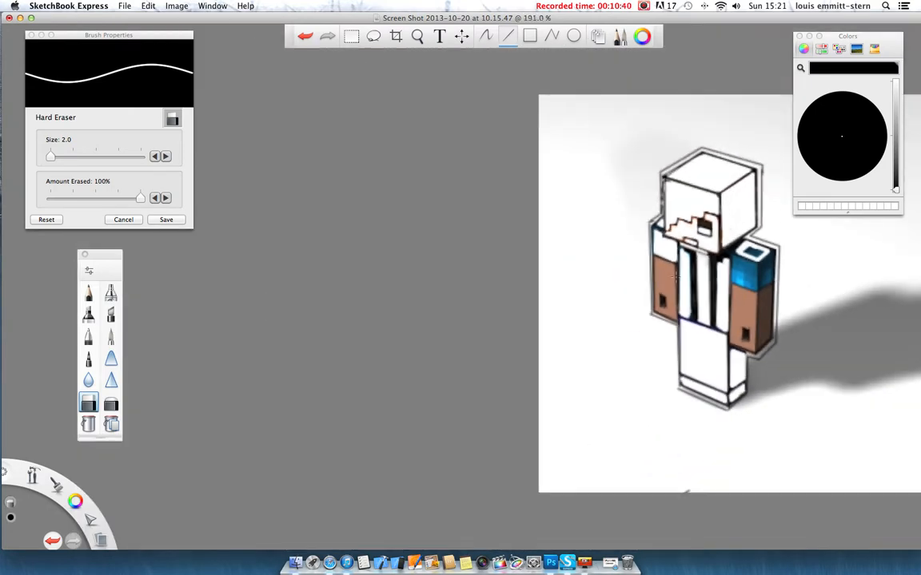
{"action": "scroll", "coordinate": [629, 226], "scroll_direction": "down", "scroll_amount": 5}
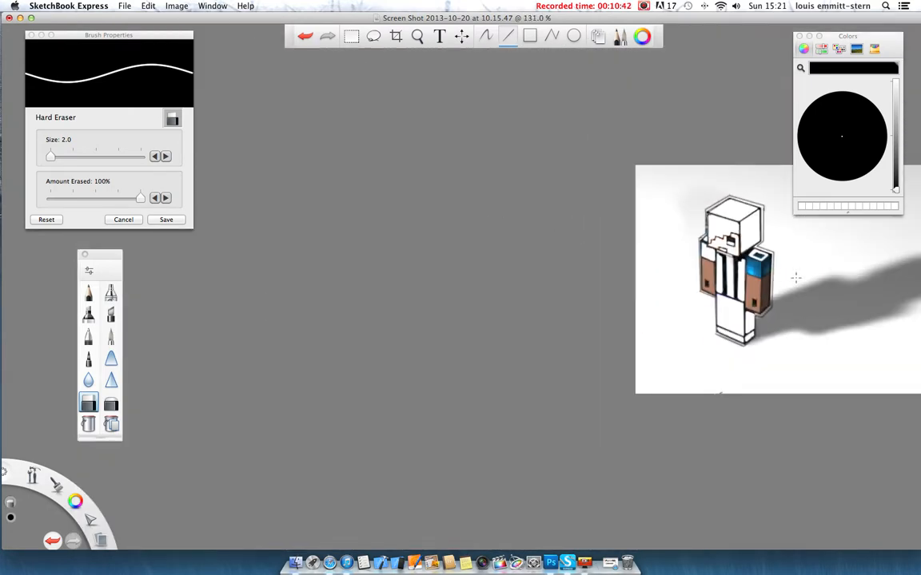
{"action": "scroll", "coordinate": [879, 343], "scroll_direction": "up", "scroll_amount": 10}
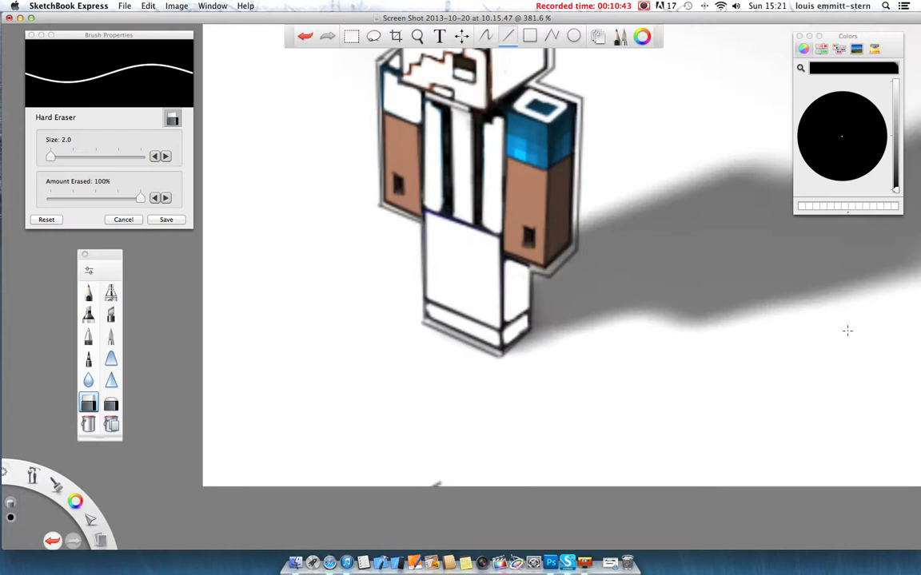
{"action": "scroll", "coordinate": [783, 328], "scroll_direction": "down", "scroll_amount": 6}
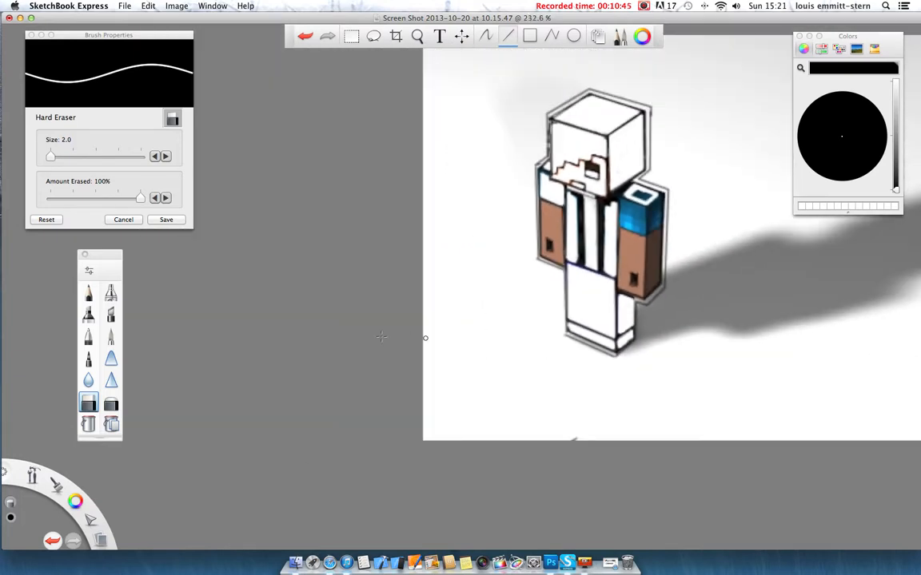
{"action": "scroll", "coordinate": [369, 336], "scroll_direction": "up", "scroll_amount": 4}
{"action": "scroll", "coordinate": [369, 337], "scroll_direction": "down", "scroll_amount": 5}
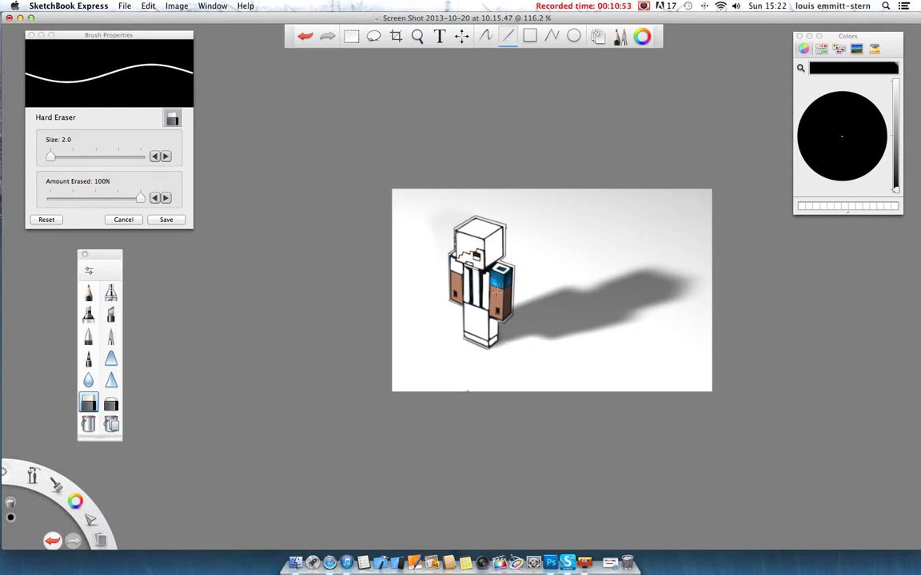
{"action": "scroll", "coordinate": [497, 294], "scroll_direction": "down", "scroll_amount": 1}
{"action": "scroll", "coordinate": [495, 271], "scroll_direction": "up", "scroll_amount": 5}
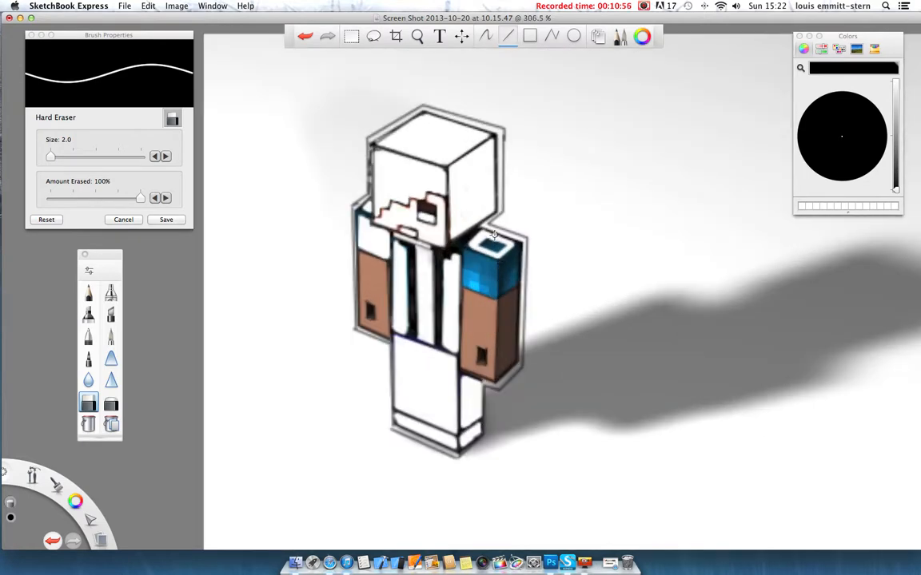
{"action": "mouse_move", "coordinate": [488, 239]}
{"action": "left_mouse_down"}
{"action": "mouse_move", "coordinate": [483, 245]}
{"action": "mouse_move", "coordinate": [495, 251]}
{"action": "mouse_move", "coordinate": [499, 244]}
{"action": "mouse_move", "coordinate": [486, 244]}
{"action": "mouse_move", "coordinate": [507, 251]}
{"action": "mouse_move", "coordinate": [511, 242]}
{"action": "left_mouse_up"}
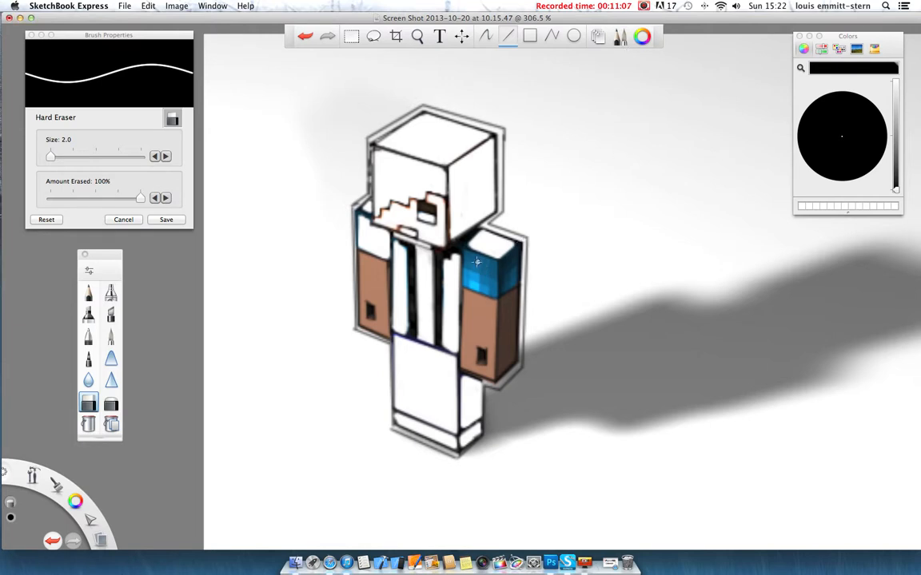
Erase the blue from the front face of the right sleeve, keeping its outline
{"action": "mouse_move", "coordinate": [467, 286]}
{"action": "left_mouse_down"}
{"action": "mouse_move", "coordinate": [466, 256]}
{"action": "mouse_move", "coordinate": [494, 293]}
{"action": "mouse_move", "coordinate": [495, 263]}
{"action": "mouse_move", "coordinate": [470, 258]}
{"action": "mouse_move", "coordinate": [468, 280]}
{"action": "left_mouse_up"}
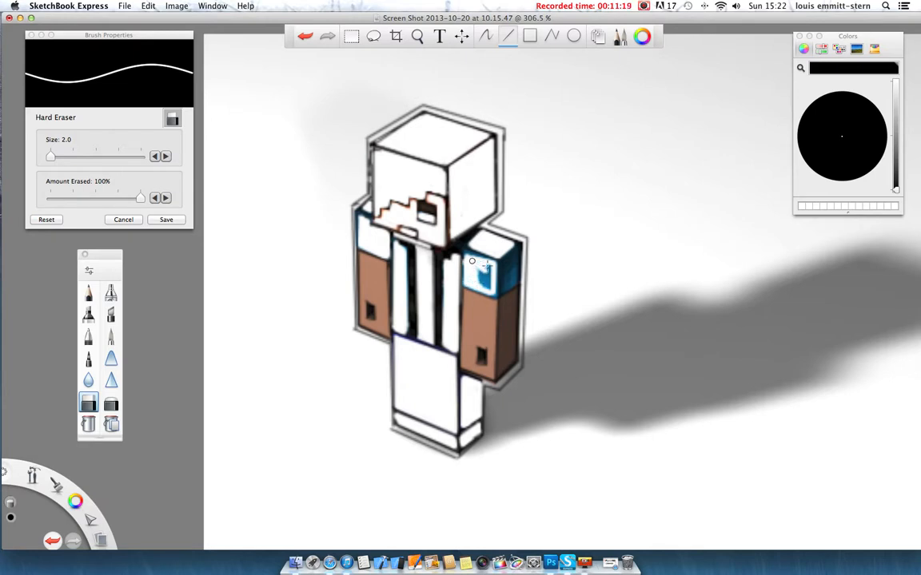
{"action": "mouse_move", "coordinate": [478, 274]}
{"action": "left_mouse_down"}
{"action": "mouse_move", "coordinate": [486, 265]}
{"action": "mouse_move", "coordinate": [482, 287]}
{"action": "left_mouse_up"}
{"action": "scroll", "coordinate": [508, 367], "scroll_direction": "down", "scroll_amount": 3}
{"action": "scroll", "coordinate": [507, 366], "scroll_direction": "up", "scroll_amount": 4}
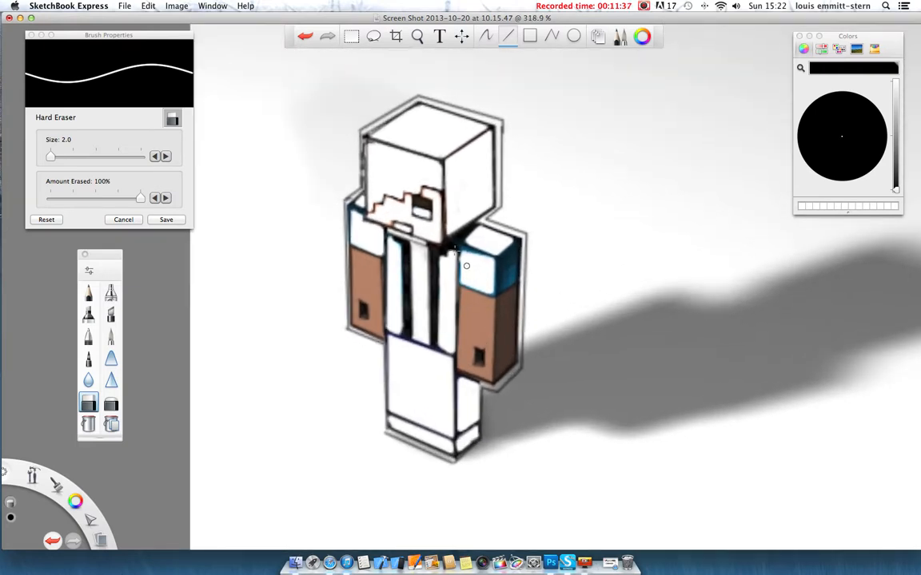
{"action": "left_click", "coordinate": [489, 300]}
{"action": "left_click", "coordinate": [487, 374]}
{"action": "left_click", "coordinate": [305, 36]}
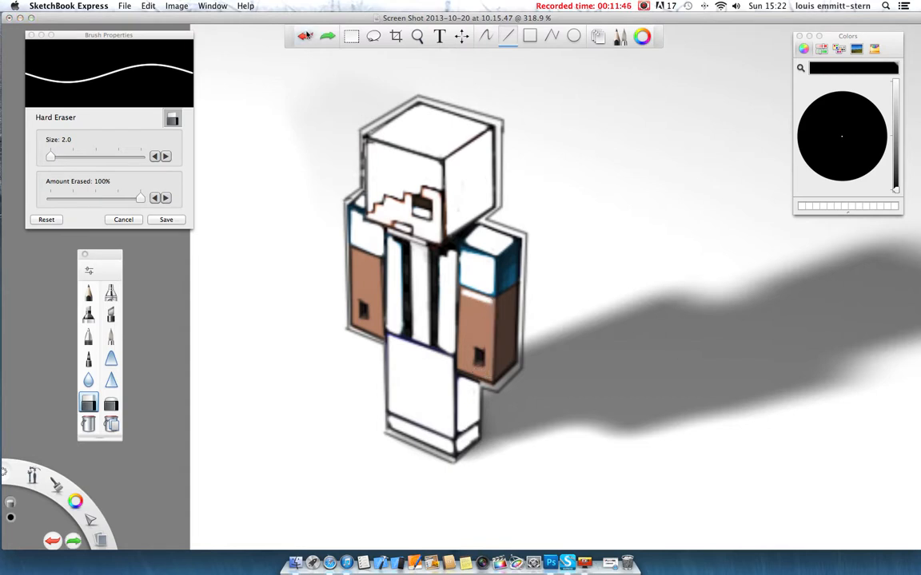
Erase the blue from the side face of the right sleeve with straight Hard Eraser strokes
{"action": "left_click", "coordinate": [504, 261]}
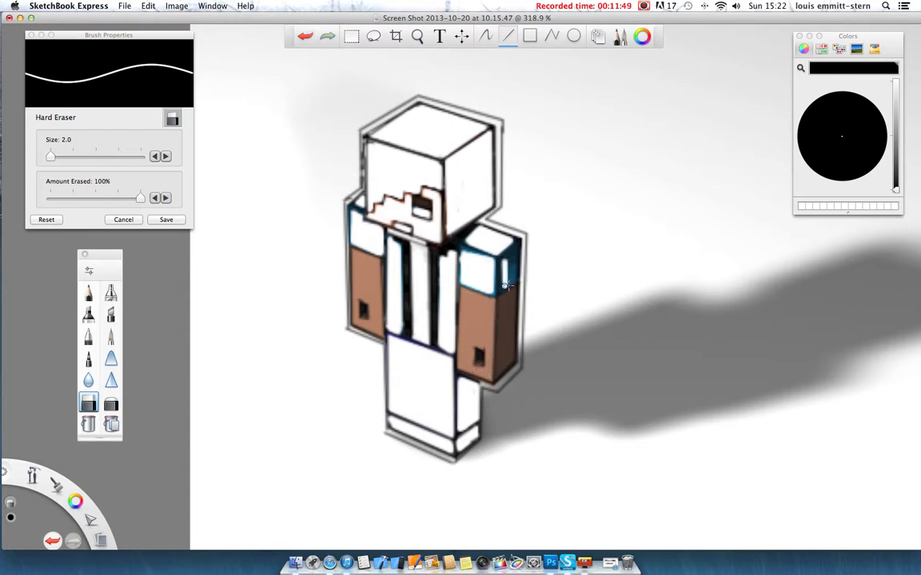
{"action": "left_click", "coordinate": [513, 256]}
{"action": "left_click_drag", "start_coordinate": [510, 261], "coordinate": [510, 263]}
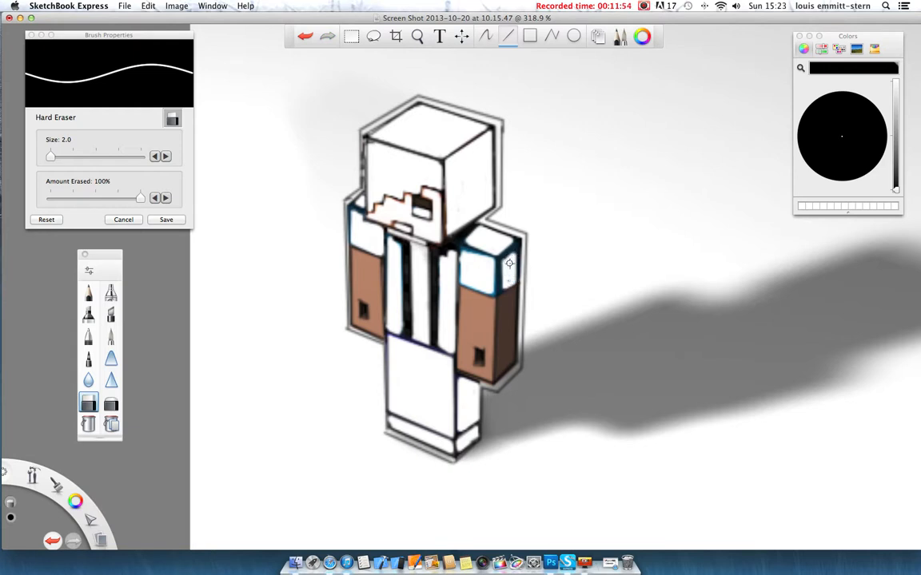
Retrace the hem and vertical edges of the right sleeve's front face with straight pencil lines
{"action": "scroll", "coordinate": [477, 278], "scroll_direction": "up", "scroll_amount": 3}
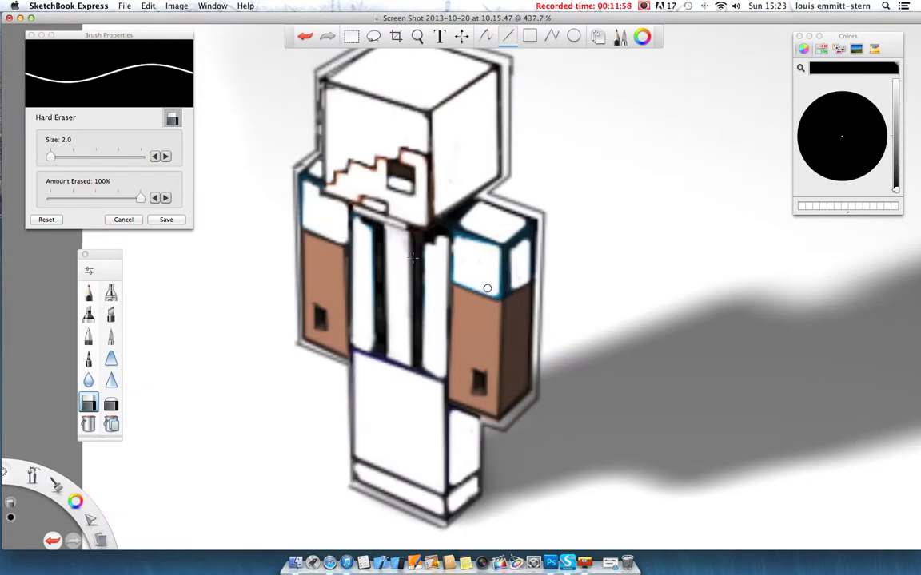
{"action": "left_click", "coordinate": [88, 293]}
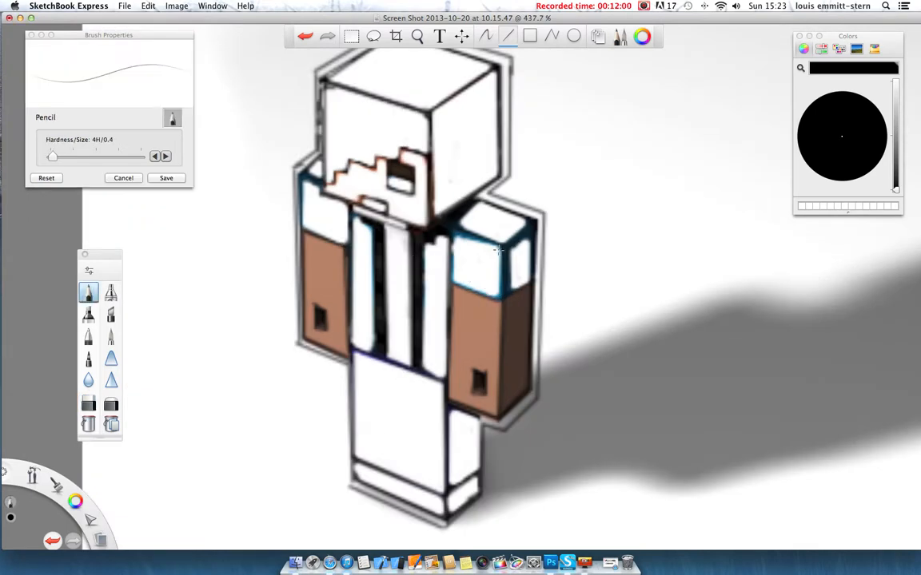
{"action": "left_click_drag", "start_coordinate": [501, 299], "coordinate": [500, 300]}
{"action": "left_click_drag", "start_coordinate": [500, 300], "coordinate": [453, 281]}
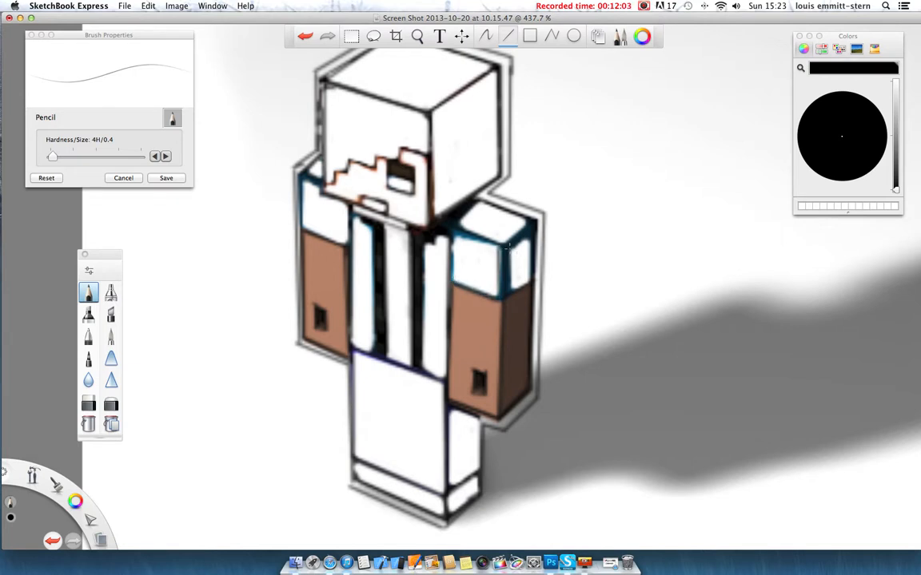
{"action": "left_click_drag", "start_coordinate": [458, 234], "coordinate": [457, 233]}
{"action": "left_click_drag", "start_coordinate": [457, 234], "coordinate": [454, 285]}
Draw a straight pencil line down the outer left side of the legs to continue the character's outer outline
{"action": "scroll", "coordinate": [580, 259], "scroll_direction": "down", "scroll_amount": 5}
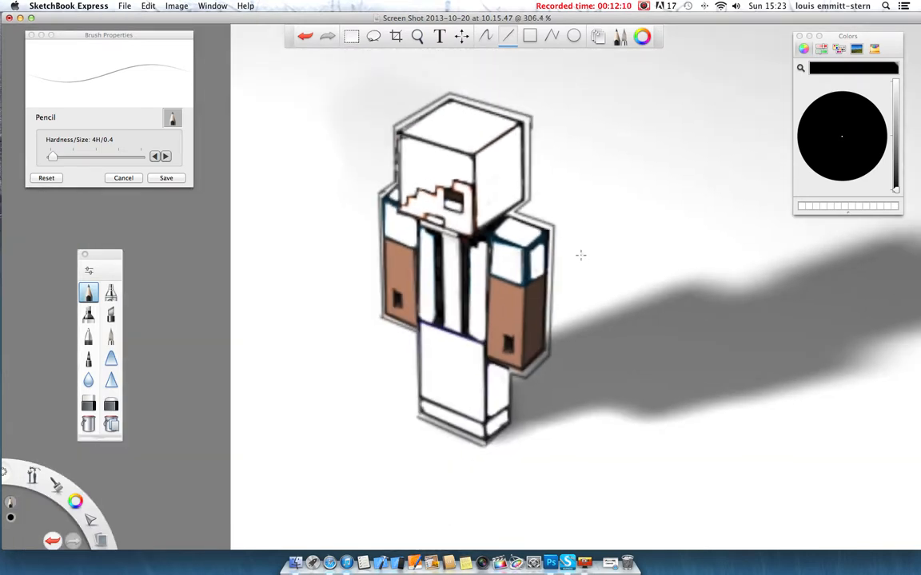
{"action": "scroll", "coordinate": [589, 263], "scroll_direction": "up", "scroll_amount": 1}
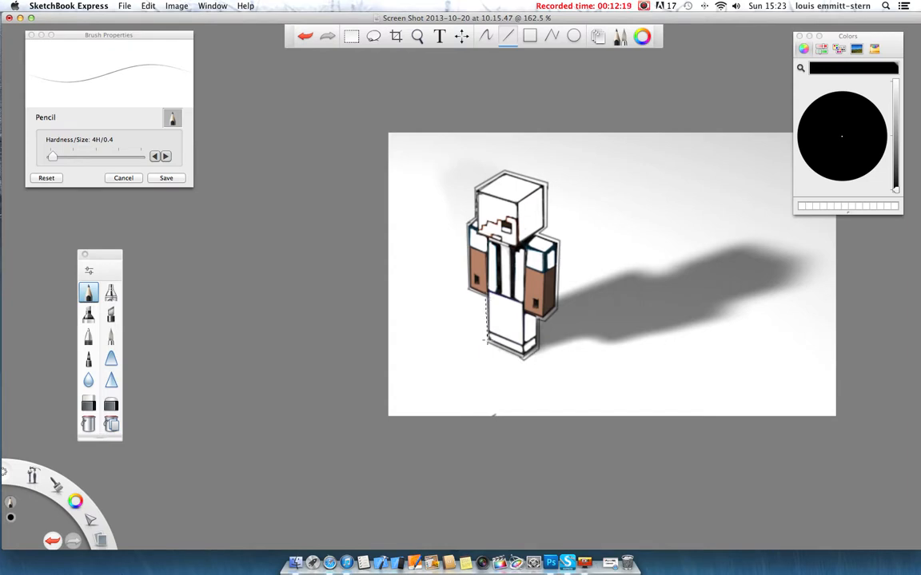
{"action": "left_click_drag", "start_coordinate": [484, 341], "coordinate": [485, 344]}
{"action": "scroll", "coordinate": [694, 352], "scroll_direction": "up", "scroll_amount": 4}
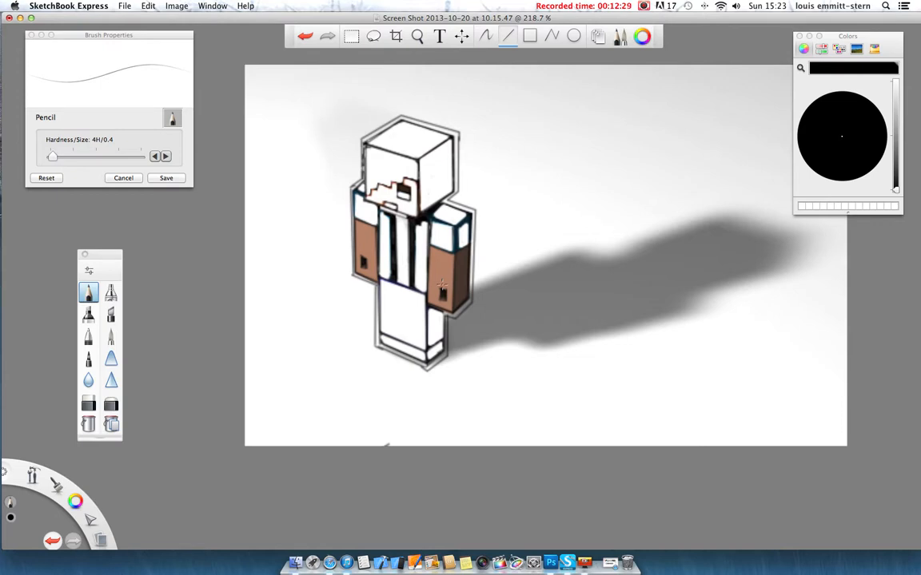
Switch to Flood Fill at tolerance 10.0 and choose an orange-brown colour
{"action": "left_click_drag", "start_coordinate": [896, 188], "coordinate": [896, 90]}
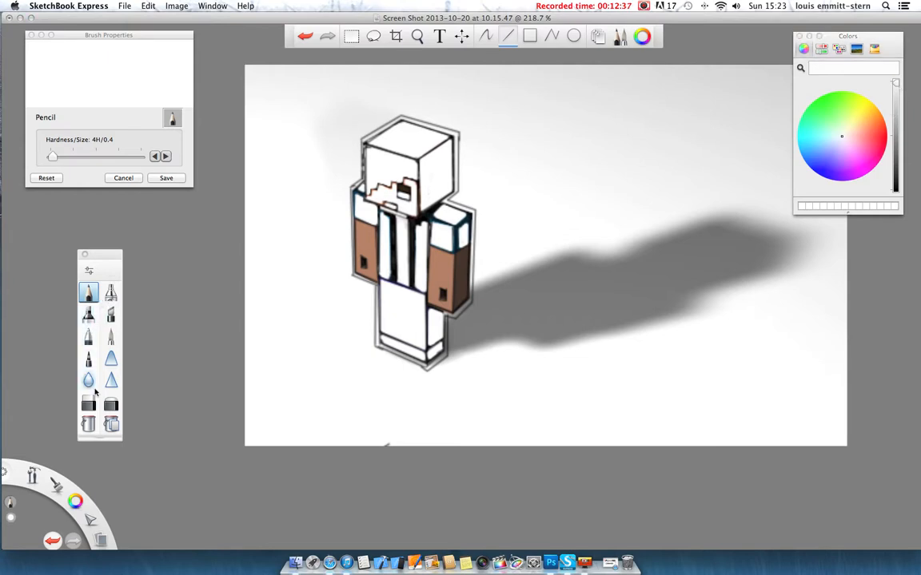
{"action": "left_click", "coordinate": [88, 424]}
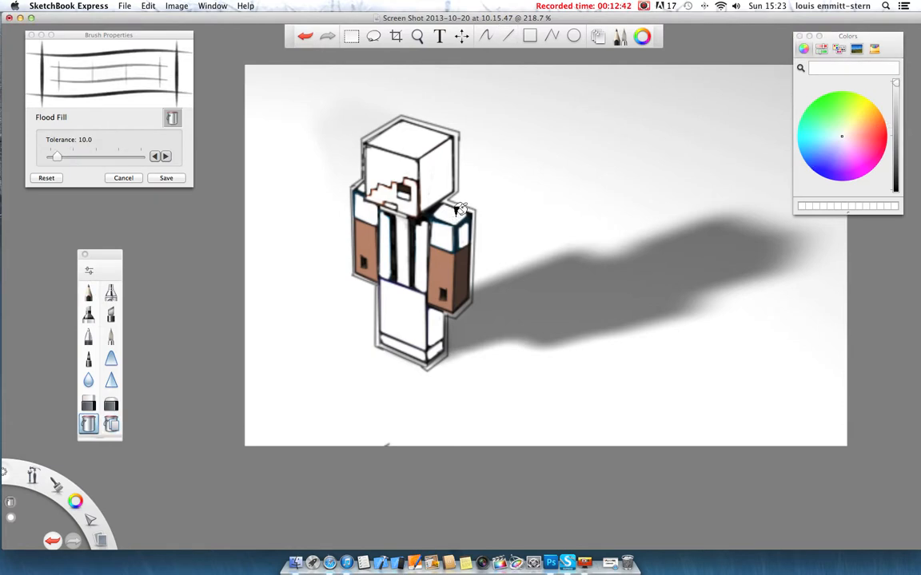
{"action": "left_click", "coordinate": [879, 126]}
{"action": "left_click_drag", "start_coordinate": [879, 125], "coordinate": [879, 119]}
{"action": "left_click", "coordinate": [896, 131]}
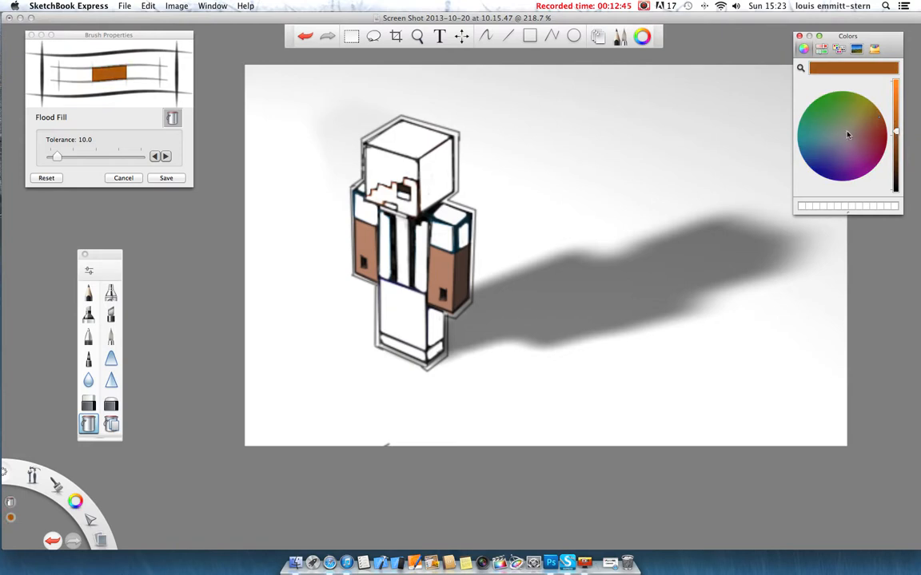
Undo a trial fill on the right shoulder's top and flood-fill the head's top face with a darker brown
{"action": "left_click", "coordinate": [456, 213]}
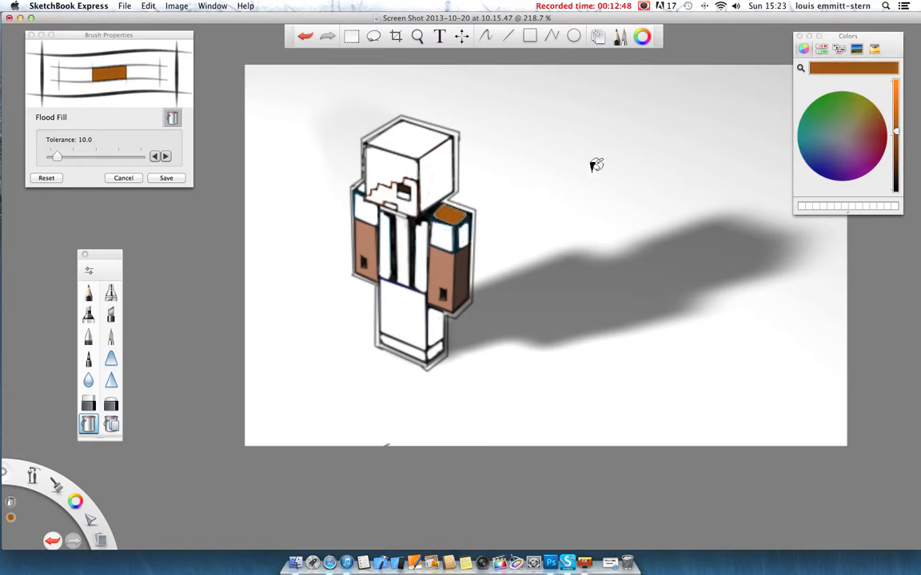
{"action": "left_click", "coordinate": [306, 36]}
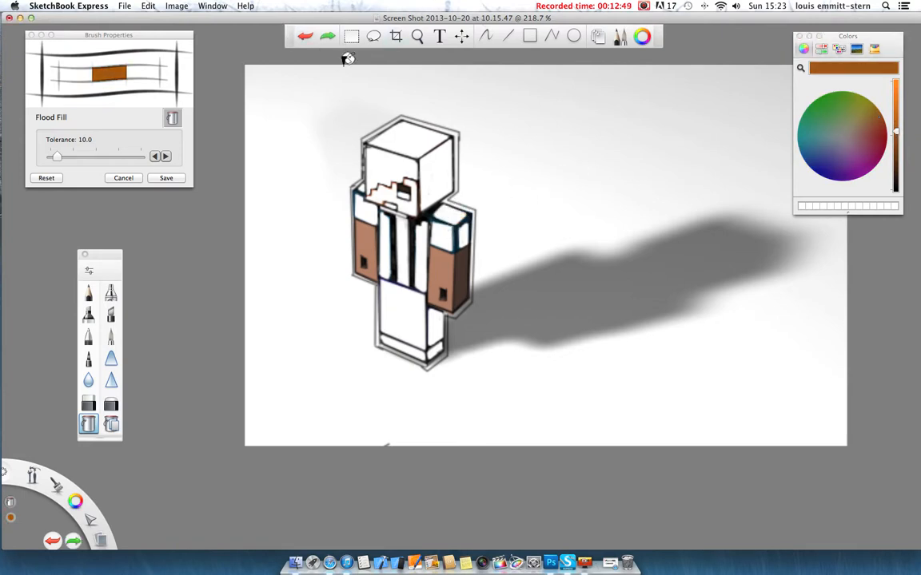
{"action": "left_click", "coordinate": [897, 144]}
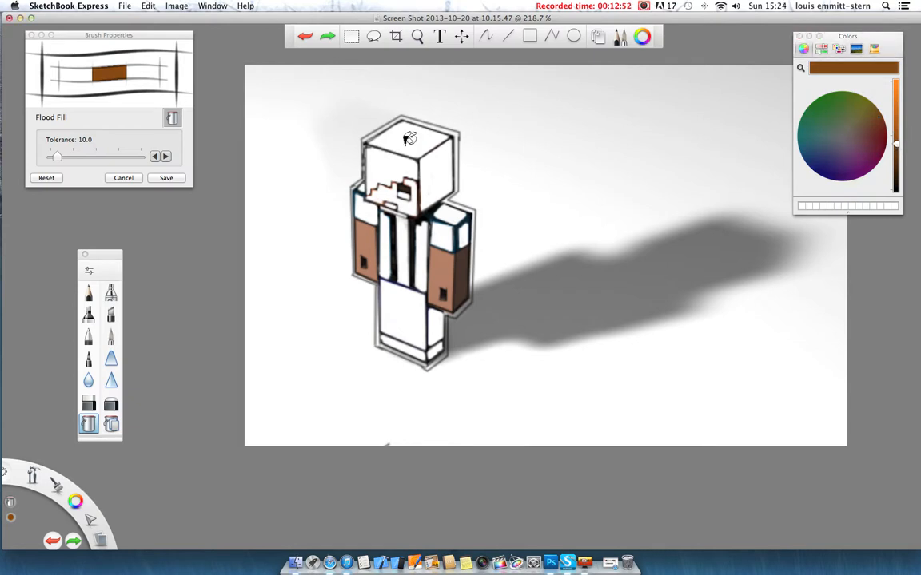
{"action": "left_click", "coordinate": [400, 129]}
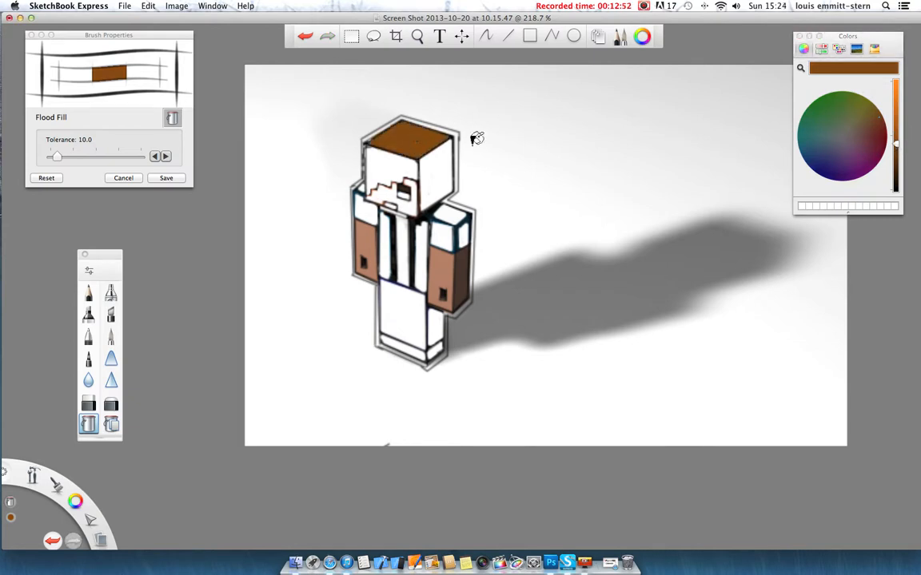
Flood-fill the head's side face with a medium brown and the front hair with a lighter orange-brown
{"action": "left_click", "coordinate": [896, 134]}
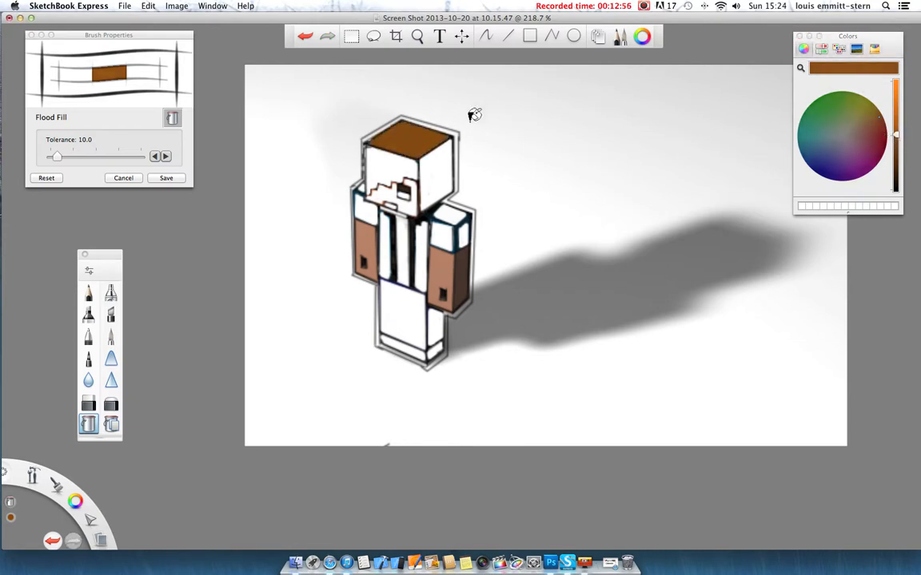
{"action": "left_click", "coordinate": [439, 172]}
{"action": "left_click_drag", "start_coordinate": [896, 135], "coordinate": [896, 126]}
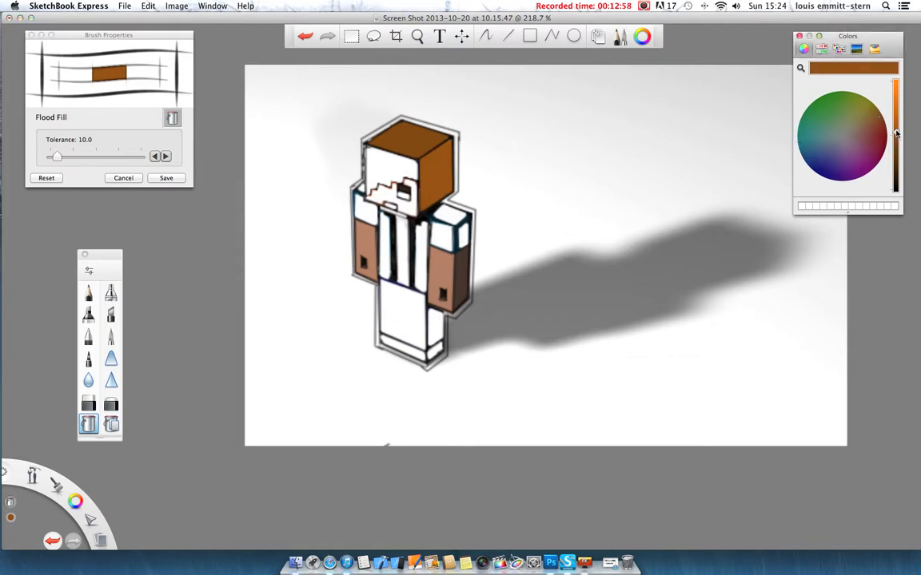
{"action": "left_click", "coordinate": [391, 172]}
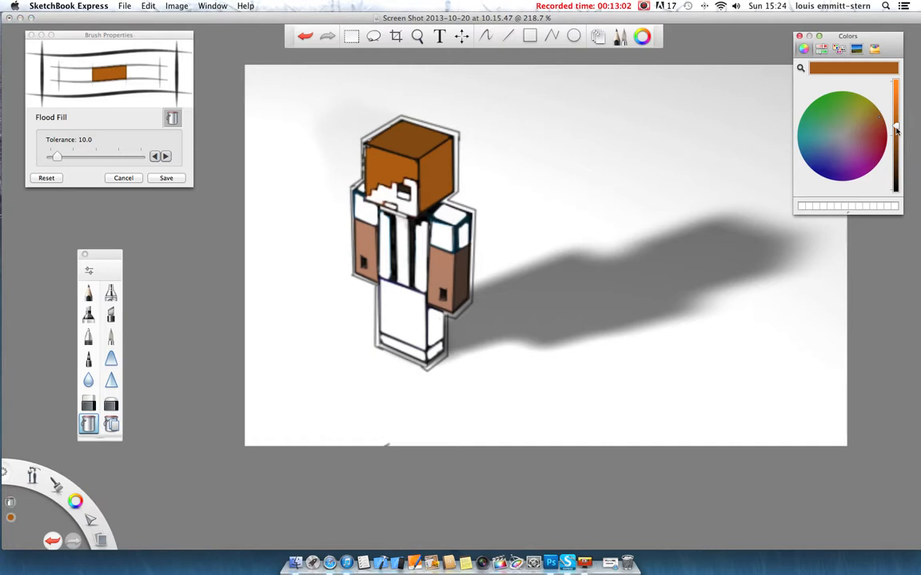
Try darker and lighter orange-brown shades on the front hair and the top of the head
{"action": "left_click_drag", "start_coordinate": [897, 132], "coordinate": [896, 138]}
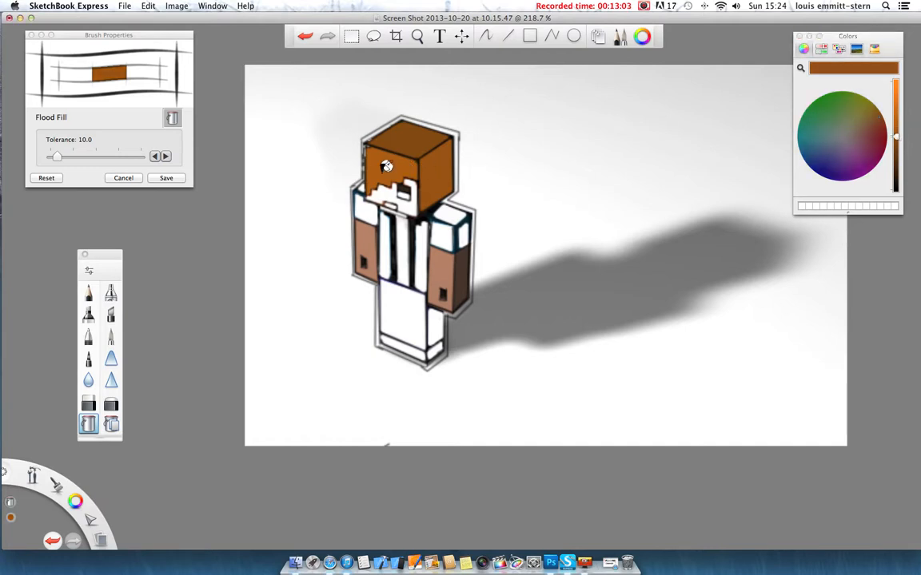
{"action": "left_click_drag", "start_coordinate": [897, 137], "coordinate": [896, 144]}
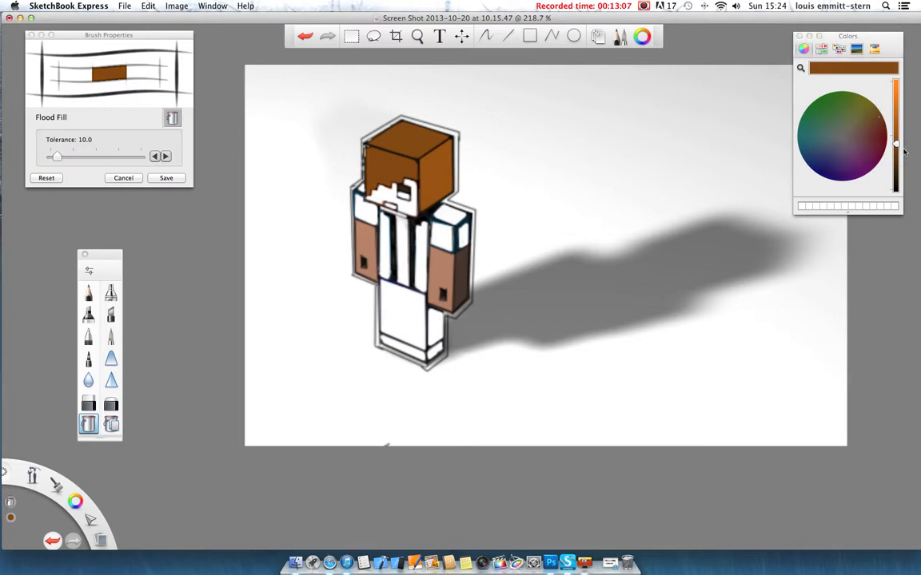
{"action": "left_click_drag", "start_coordinate": [898, 142], "coordinate": [899, 134]}
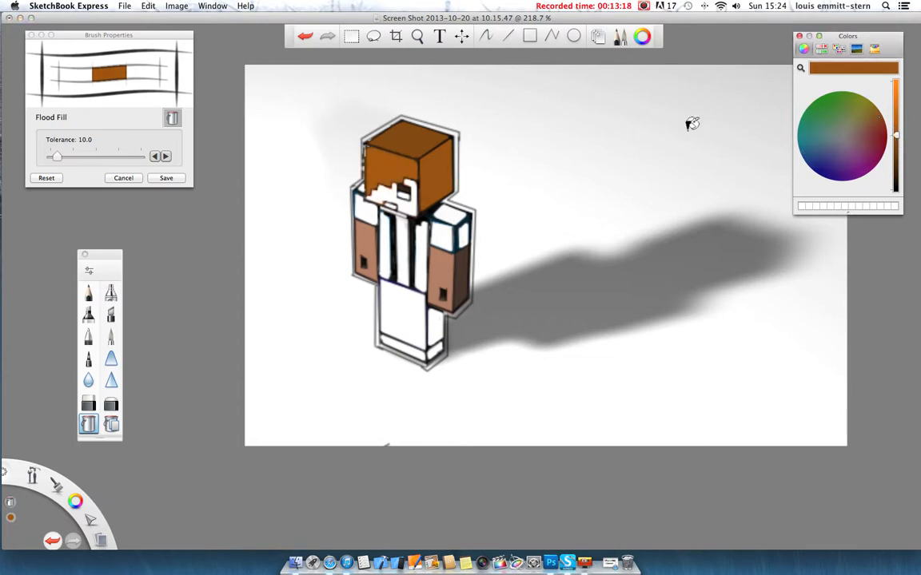
{"action": "left_click", "coordinate": [896, 143]}
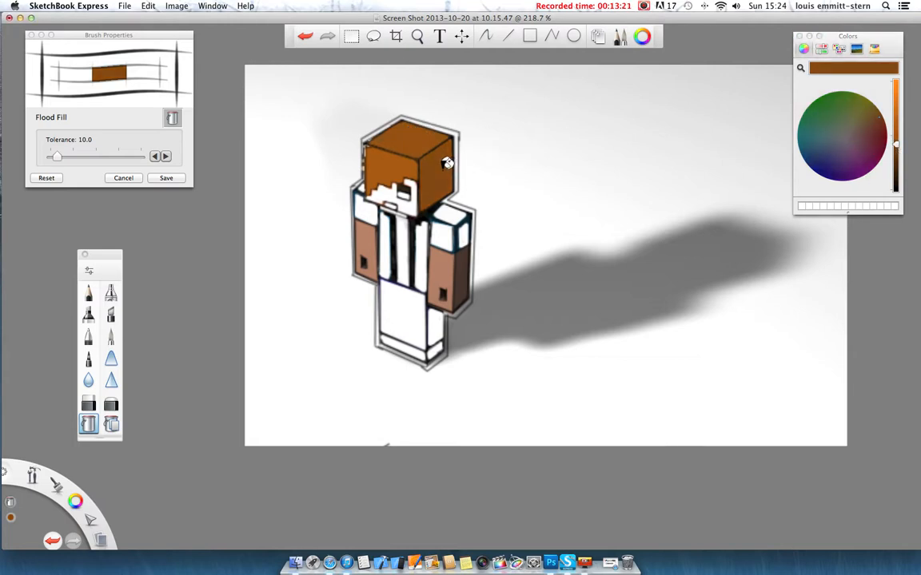
{"action": "left_click", "coordinate": [895, 144]}
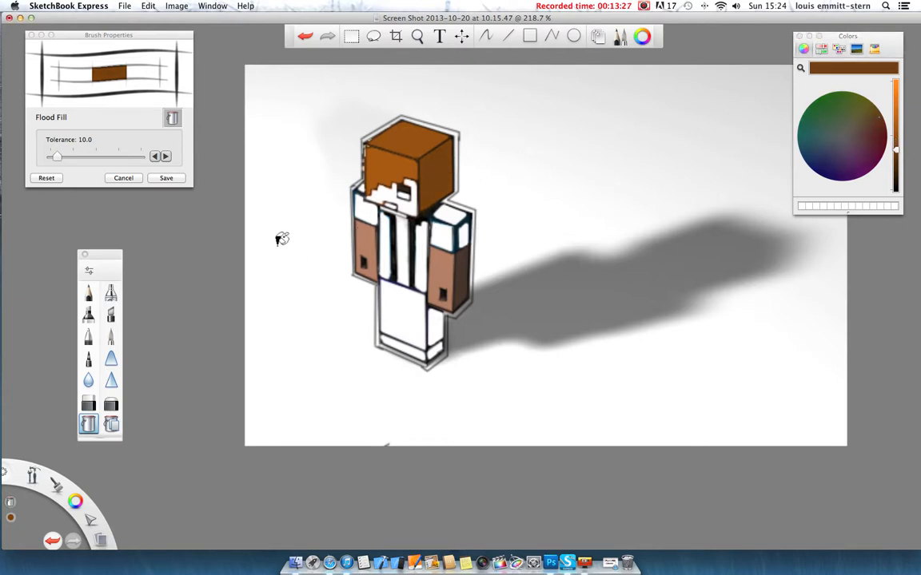
Flood-fill the top, side and front hair of the head with dark brown shades
{"action": "left_click_drag", "start_coordinate": [896, 151], "coordinate": [896, 163]}
{"action": "left_click", "coordinate": [442, 184]}
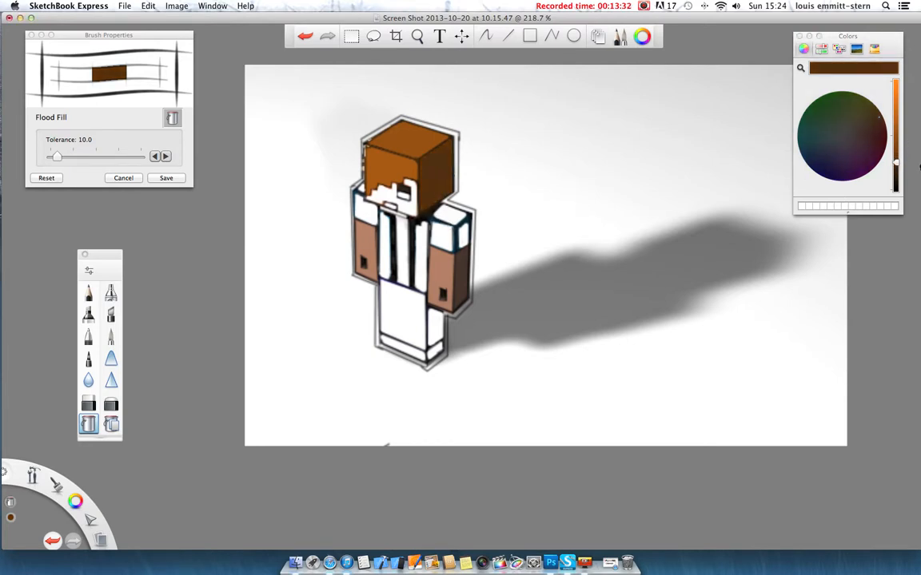
{"action": "left_click", "coordinate": [896, 165]}
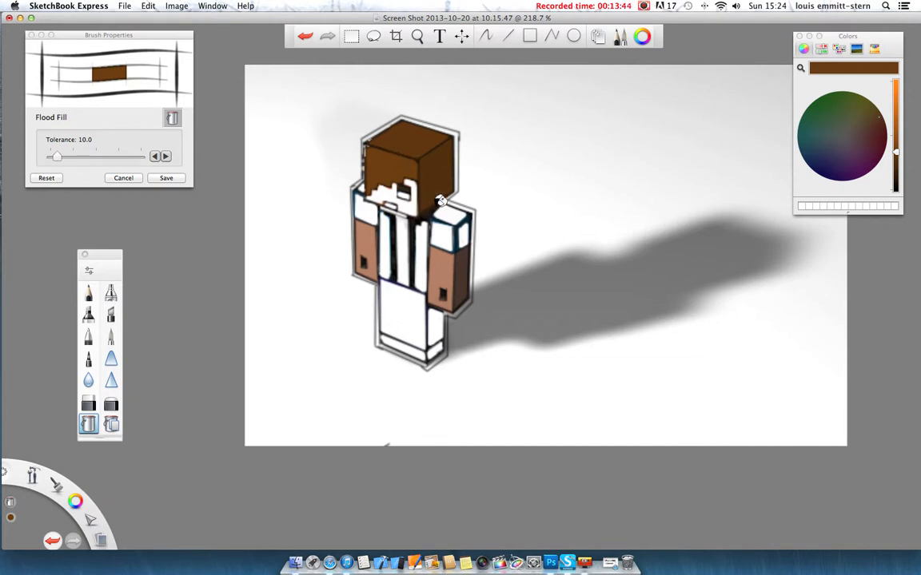
Mix an orange-tan skin colour and flood-fill the face with it
{"action": "scroll", "coordinate": [440, 199], "scroll_direction": "up", "scroll_amount": 2}
{"action": "scroll", "coordinate": [456, 209], "scroll_direction": "down", "scroll_amount": 5}
{"action": "scroll", "coordinate": [467, 219], "scroll_direction": "up", "scroll_amount": 4}
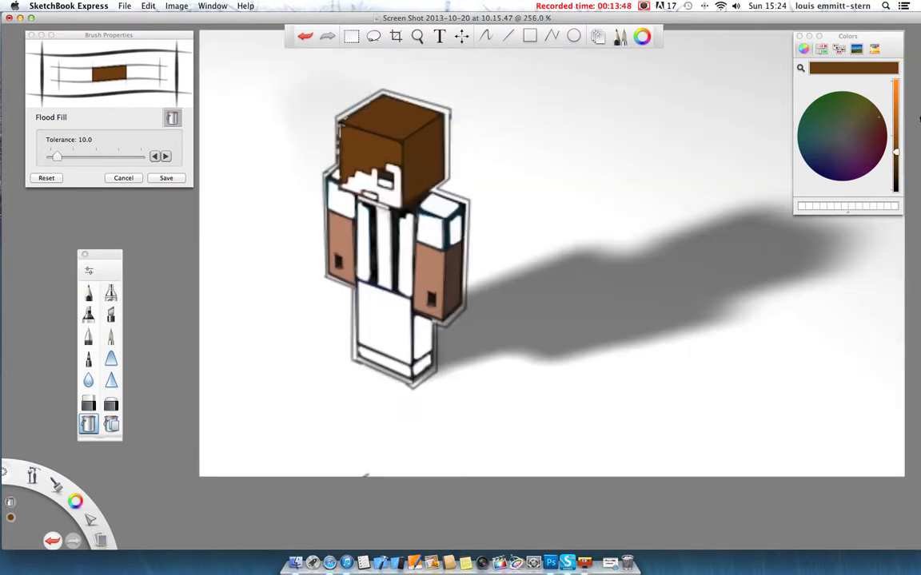
{"action": "left_click", "coordinate": [895, 82]}
{"action": "left_click_drag", "start_coordinate": [870, 117], "coordinate": [868, 112]}
{"action": "left_click", "coordinate": [895, 99]}
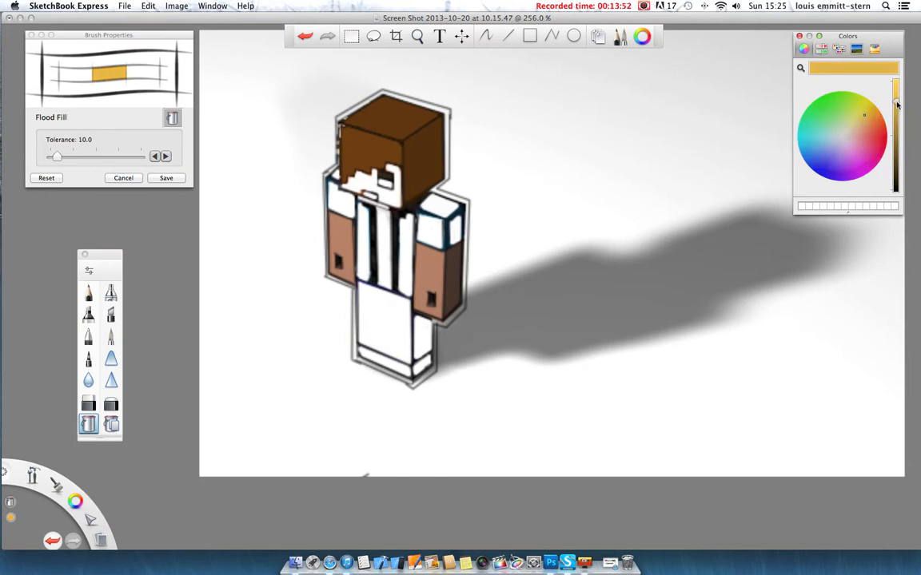
{"action": "left_click_drag", "start_coordinate": [860, 120], "coordinate": [861, 118]}
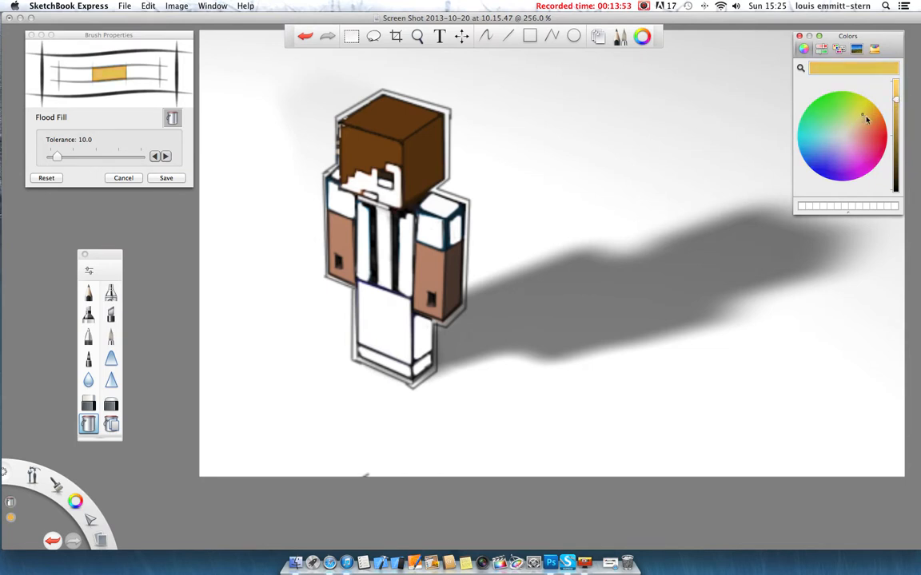
{"action": "left_click", "coordinate": [865, 119]}
{"action": "left_click", "coordinate": [895, 107]}
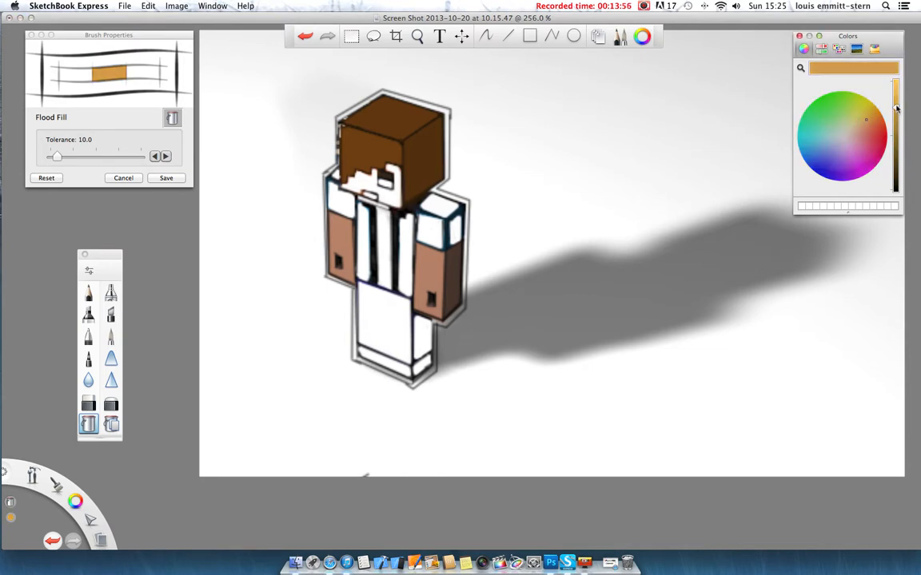
{"action": "left_click", "coordinate": [371, 175]}
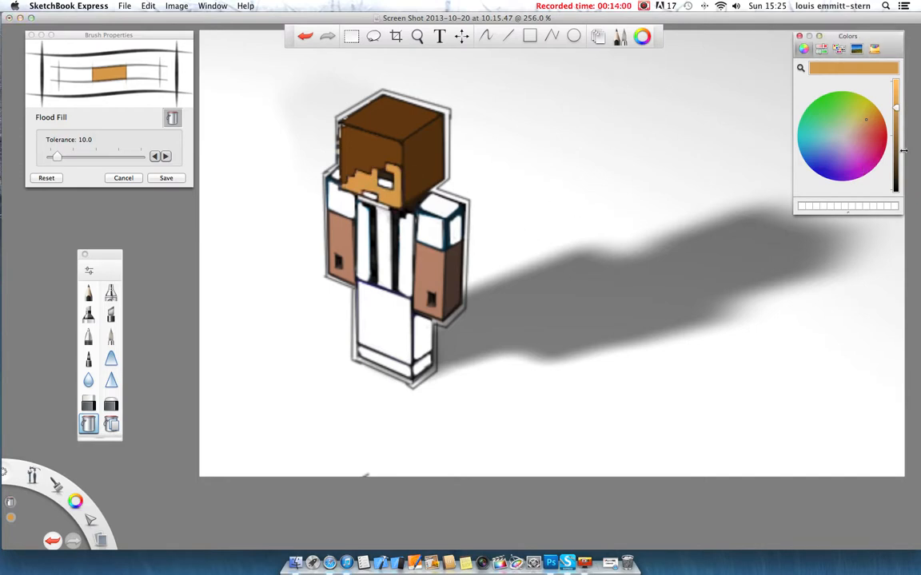
Try a more saturated golden yellow as the face's fill colour
{"action": "left_click", "coordinate": [863, 115]}
{"action": "left_click", "coordinate": [869, 112]}
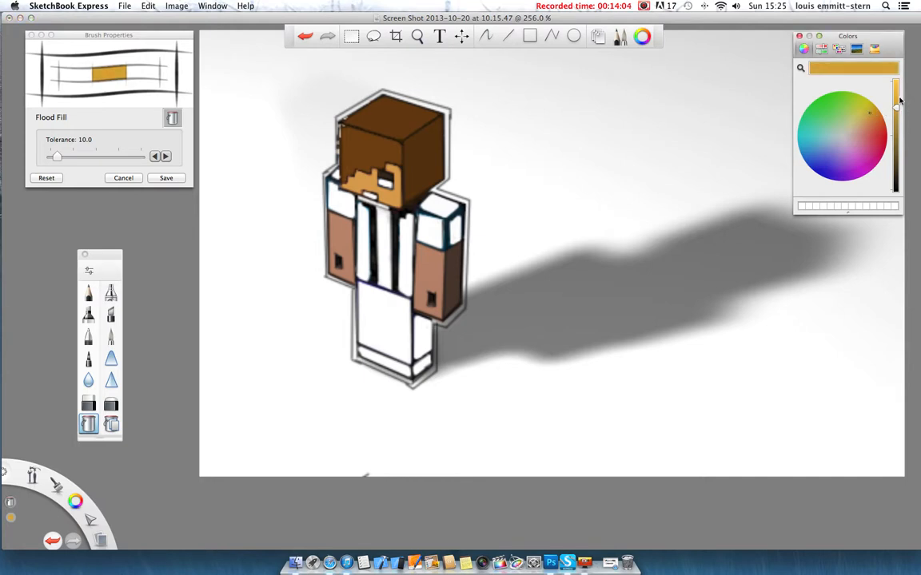
{"action": "left_click", "coordinate": [389, 177]}
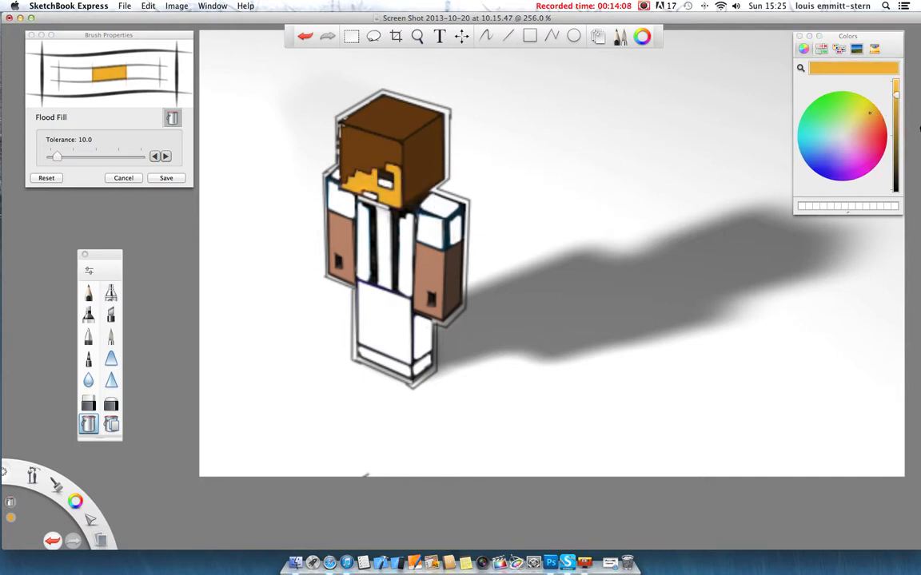
{"action": "left_click_drag", "start_coordinate": [897, 96], "coordinate": [897, 101]}
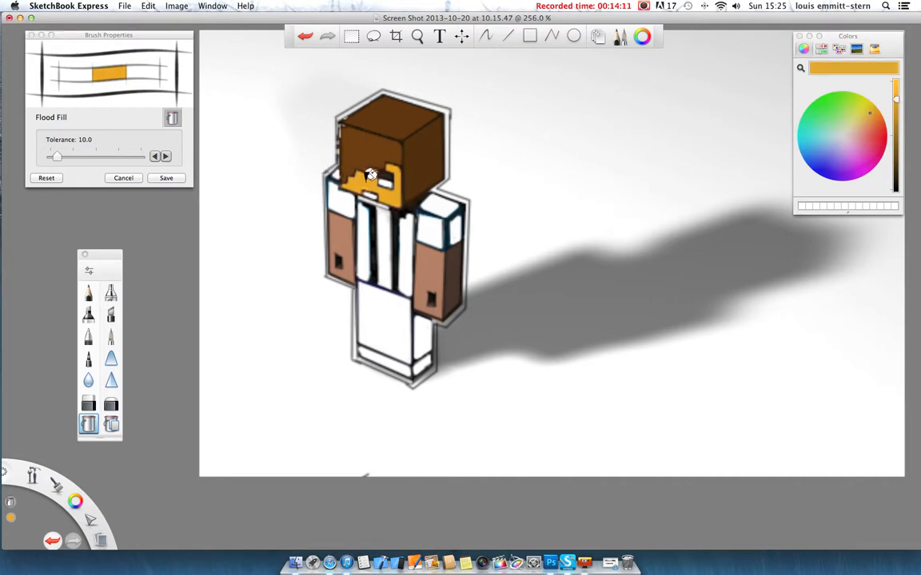
Flood-fill the face and both forearms with a softer light tan
{"action": "left_click", "coordinate": [861, 114]}
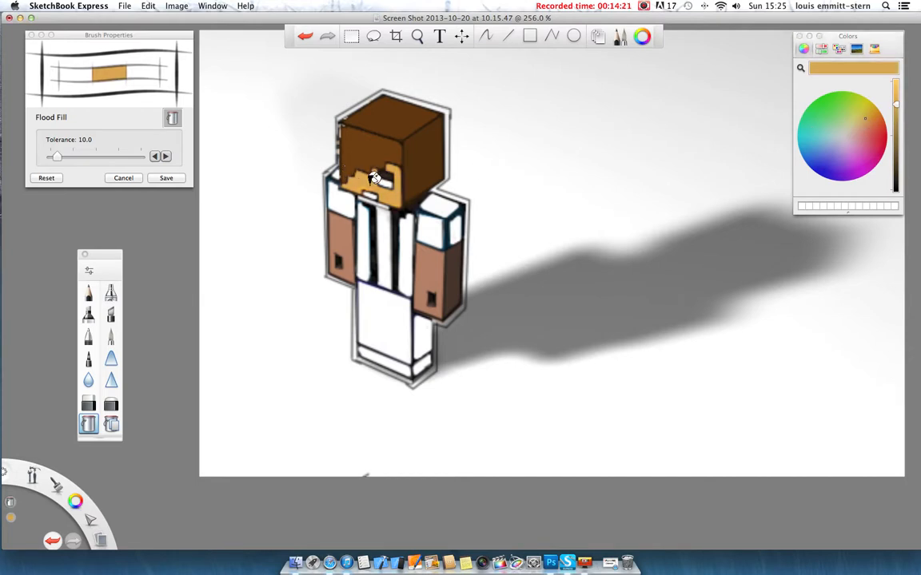
{"action": "left_click", "coordinate": [421, 270]}
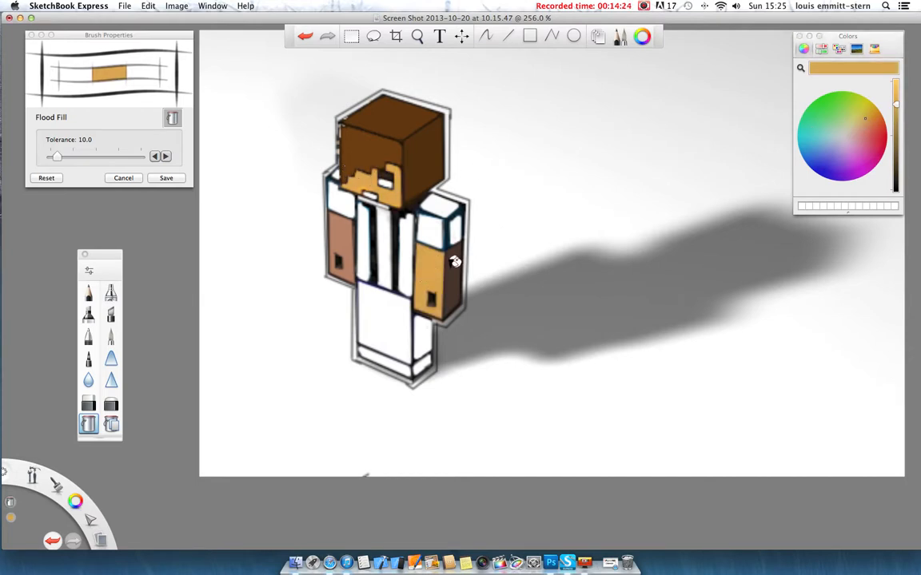
{"action": "left_click", "coordinate": [333, 222]}
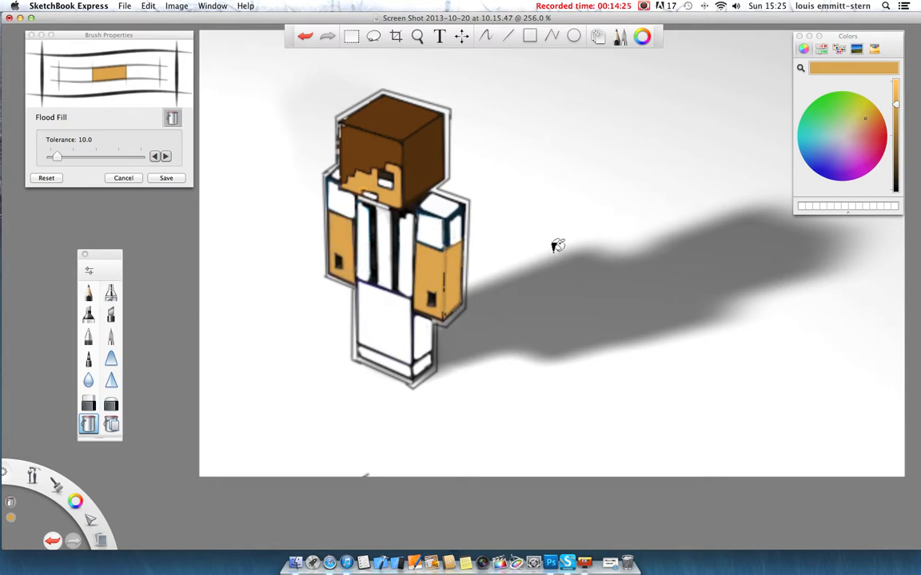
Redraw the vertical edge between the right forearm's front and side faces as a straight black pencil line, undoing the freehand attempt
{"action": "left_click", "coordinate": [88, 292]}
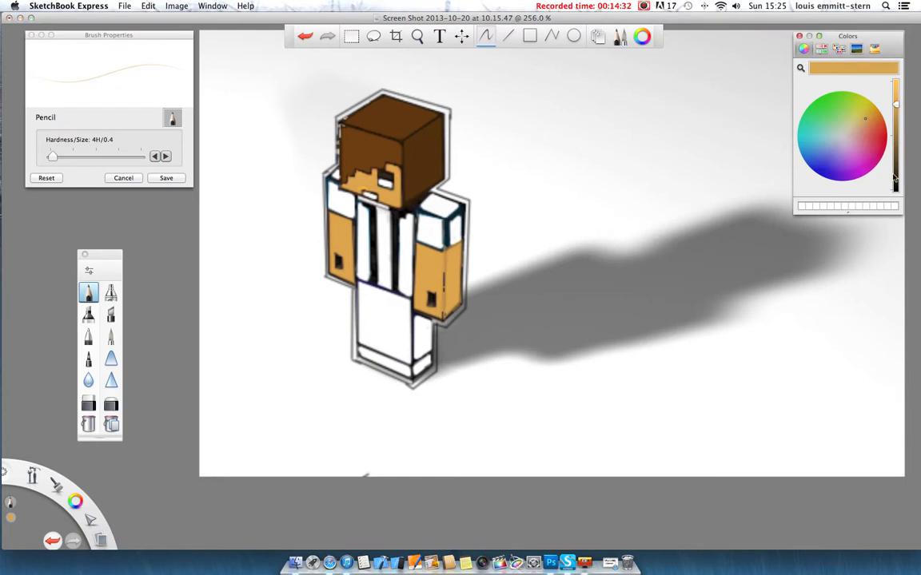
{"action": "left_click_drag", "start_coordinate": [898, 93], "coordinate": [896, 190]}
{"action": "left_click_drag", "start_coordinate": [449, 236], "coordinate": [444, 315]}
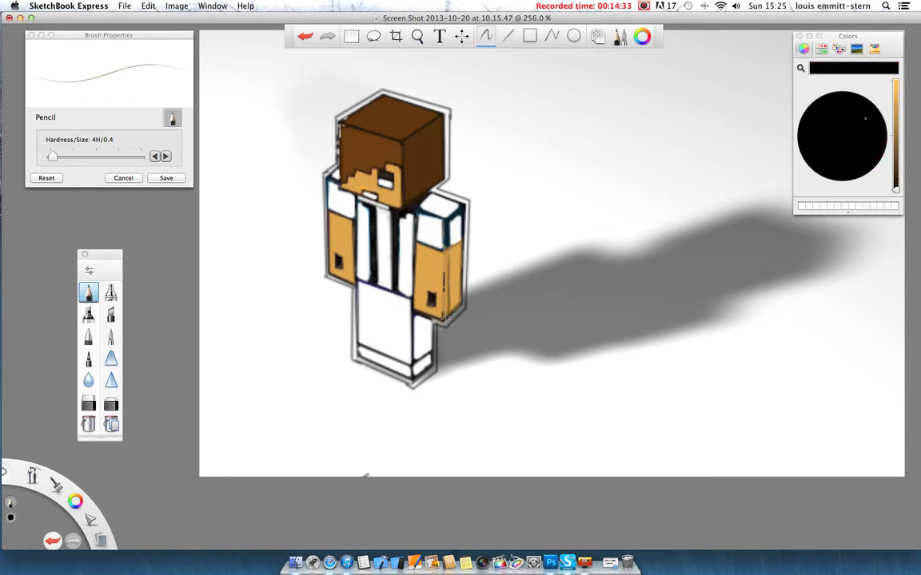
{"action": "left_click", "coordinate": [306, 37]}
{"action": "left_click", "coordinate": [508, 37]}
{"action": "left_click_drag", "start_coordinate": [446, 248], "coordinate": [444, 321]}
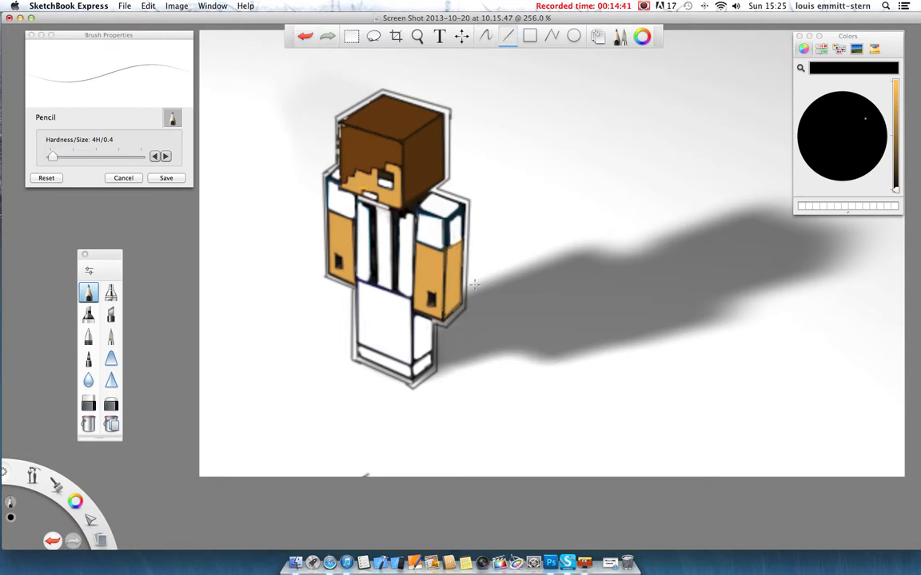
Return to Flood Fill and shade the right forearm's side face with a darker tan
{"action": "left_click", "coordinate": [896, 96]}
{"action": "left_click", "coordinate": [895, 110]}
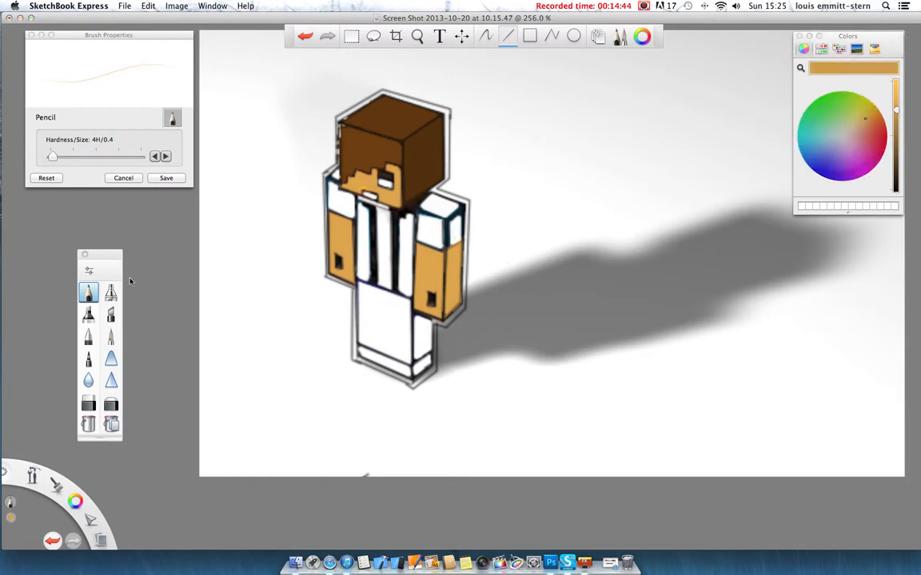
{"action": "left_click", "coordinate": [88, 425]}
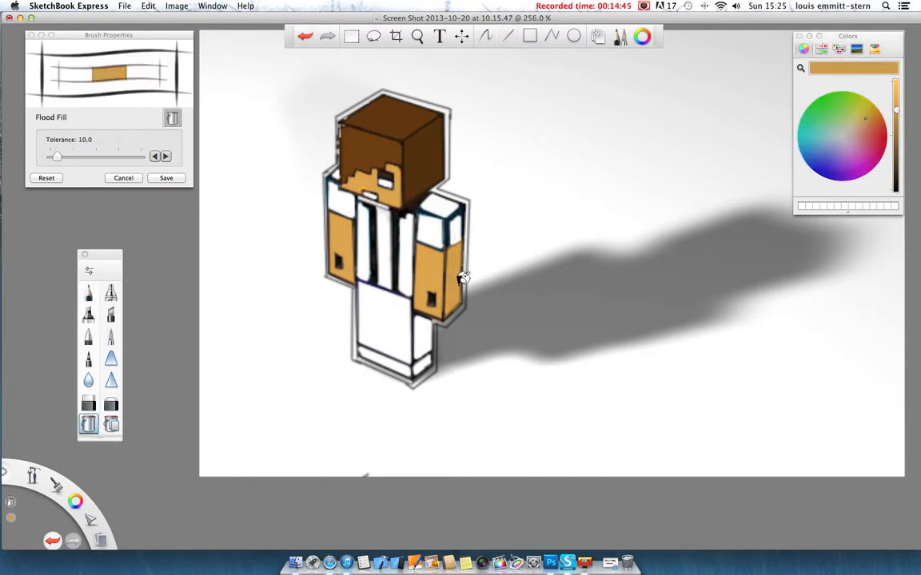
{"action": "left_click", "coordinate": [894, 119]}
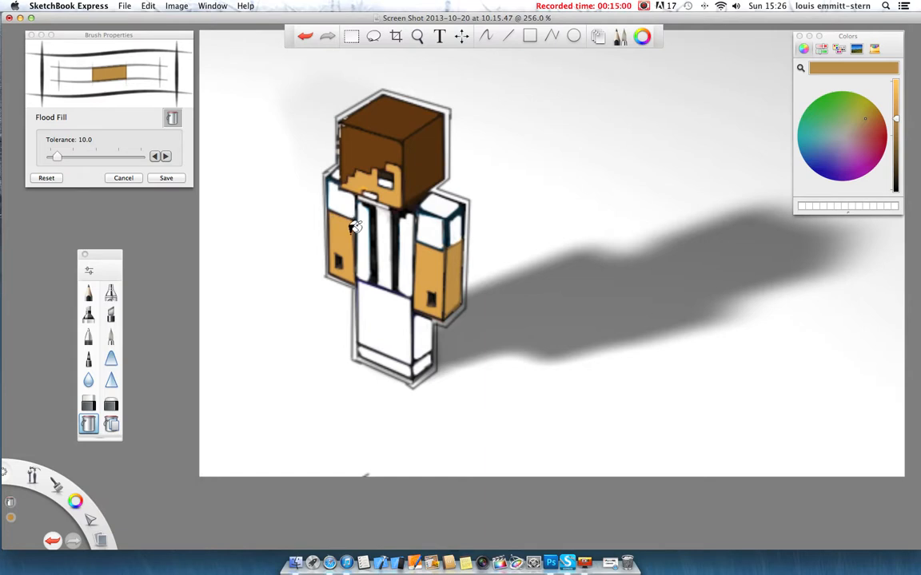
Flood-fill the left sleeve, both jacket panels and the right sleeve's front face with medium blue
{"action": "left_click", "coordinate": [827, 158]}
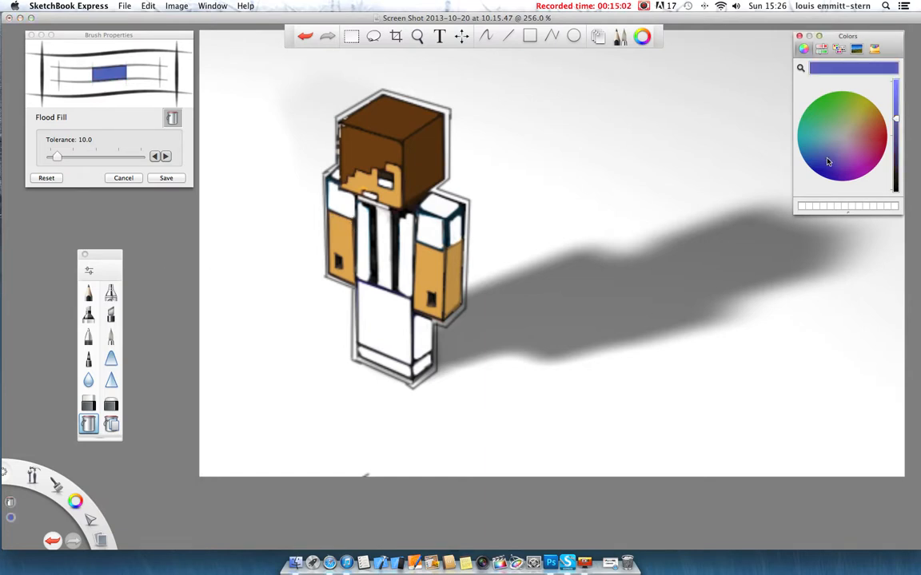
{"action": "left_click", "coordinate": [911, 106]}
{"action": "left_click_drag", "start_coordinate": [898, 119], "coordinate": [899, 128]}
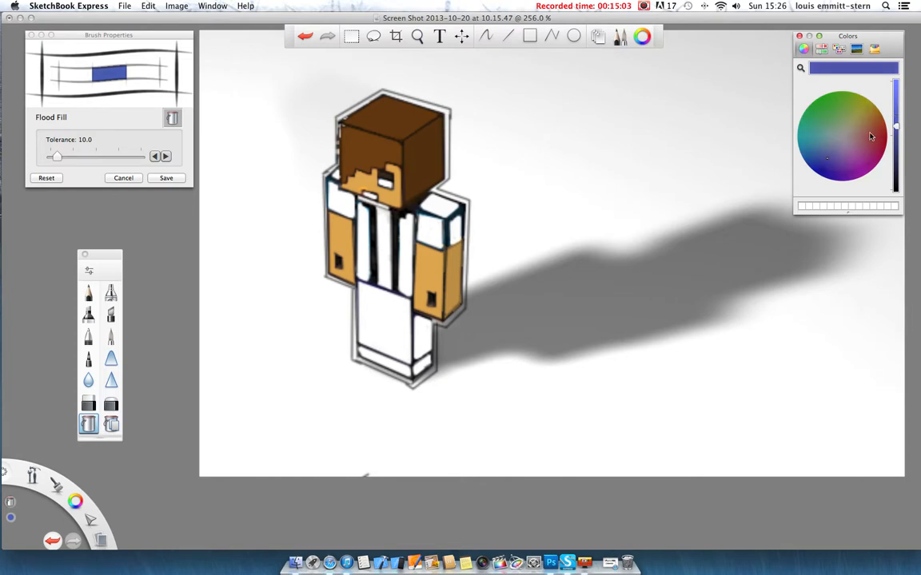
{"action": "left_click", "coordinate": [342, 206]}
{"action": "left_click", "coordinate": [364, 238]}
{"action": "left_click", "coordinate": [406, 239]}
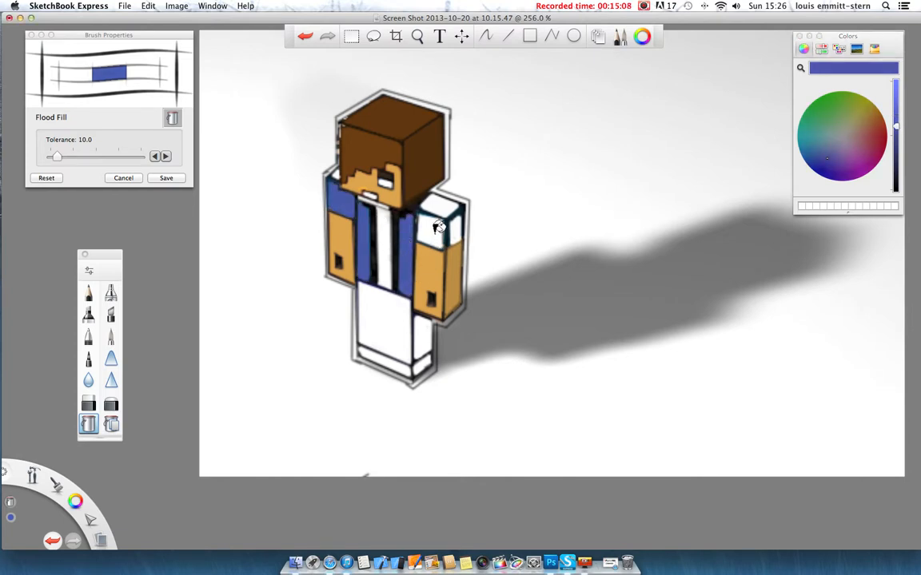
{"action": "left_click", "coordinate": [437, 228]}
Flood-fill the right sleeve's side face with a darker blue
{"action": "left_click", "coordinate": [889, 156]}
{"action": "left_click_drag", "start_coordinate": [895, 127], "coordinate": [895, 149]}
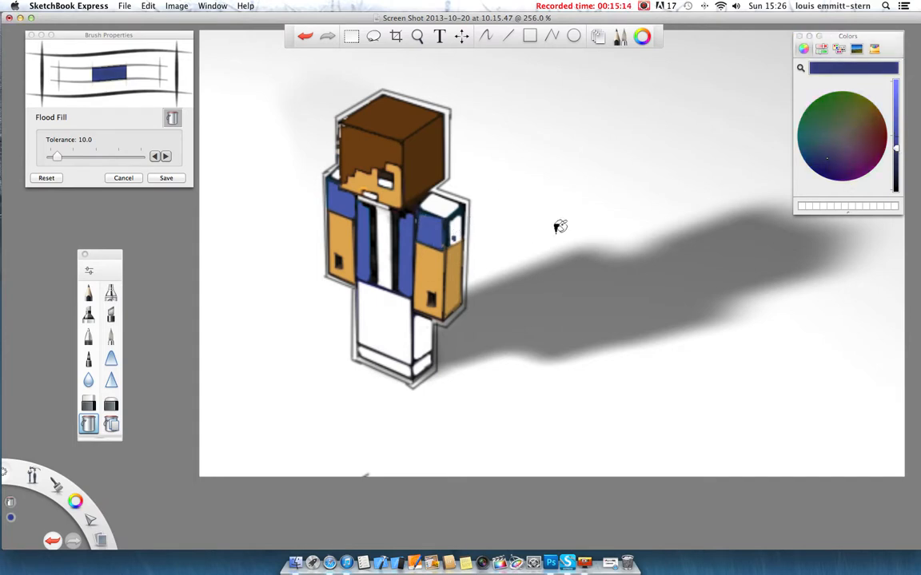
{"action": "left_click", "coordinate": [458, 232]}
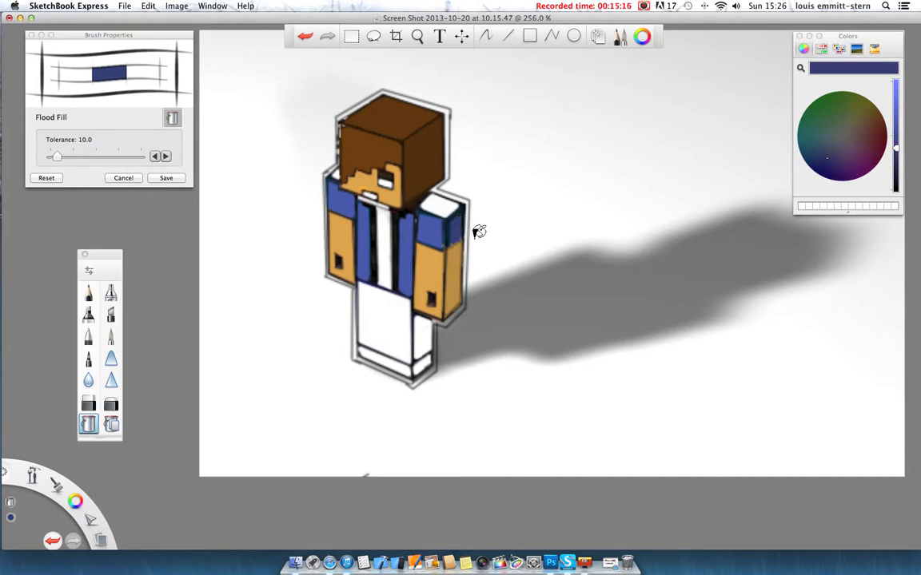
Flood-fill the tops of both shoulders with a blue between the sleeve's front and side shades
{"action": "left_click", "coordinate": [892, 150]}
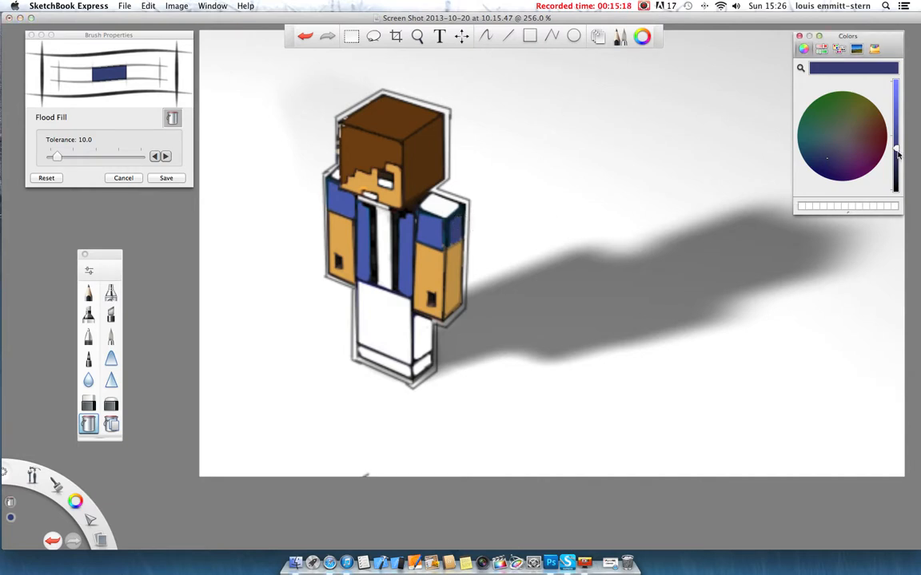
{"action": "left_click_drag", "start_coordinate": [896, 153], "coordinate": [896, 156]}
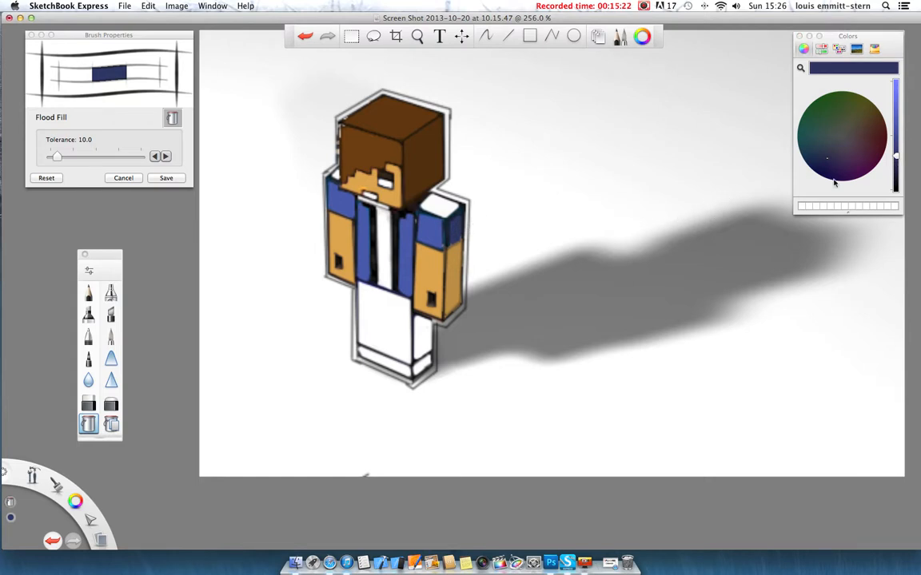
{"action": "left_click", "coordinate": [895, 140]}
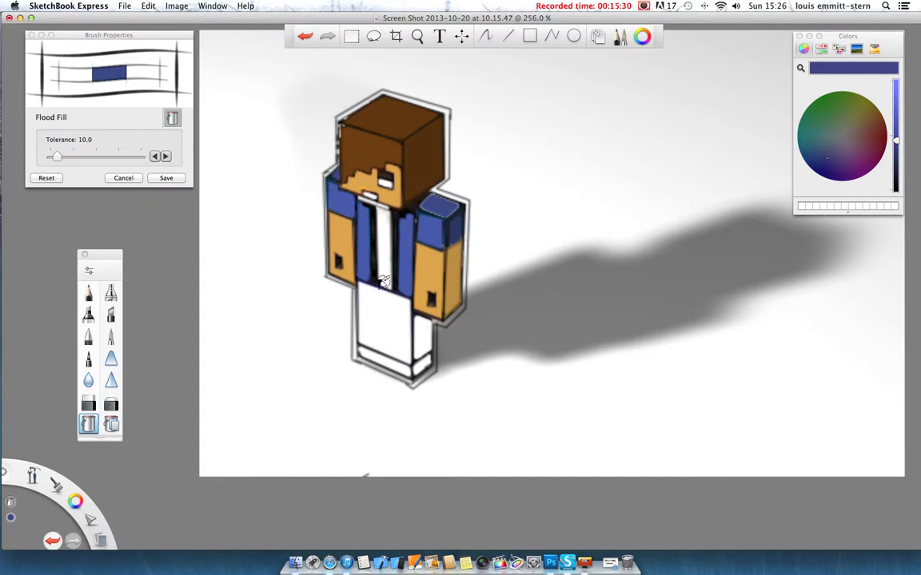
Flood-fill the front and side faces of the shoes with near-black blue
{"action": "left_click", "coordinate": [896, 184]}
{"action": "left_click", "coordinate": [375, 357]}
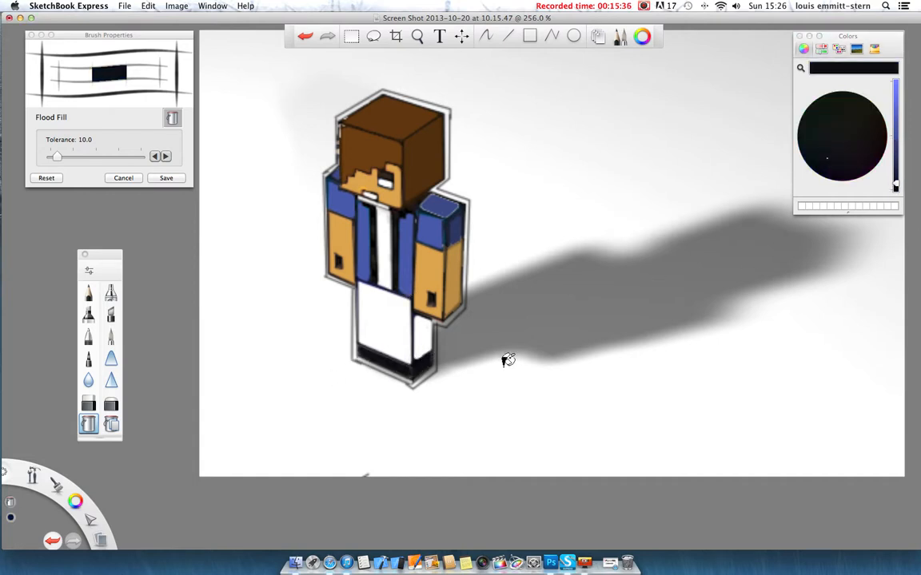
Flood-fill the trousers' front and side faces with light blue, undo it, and refill them with a saturated blue
{"action": "left_click", "coordinate": [896, 117]}
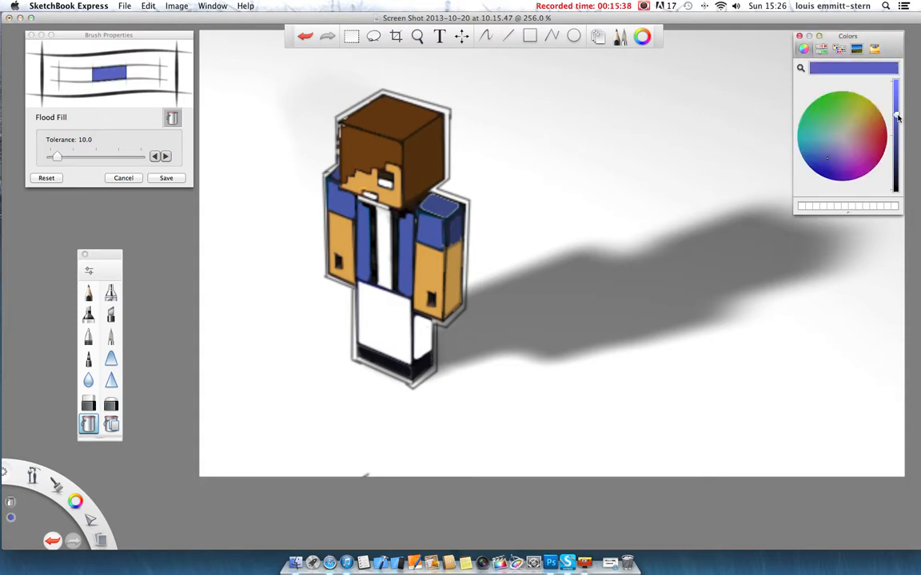
{"action": "left_click", "coordinate": [375, 310]}
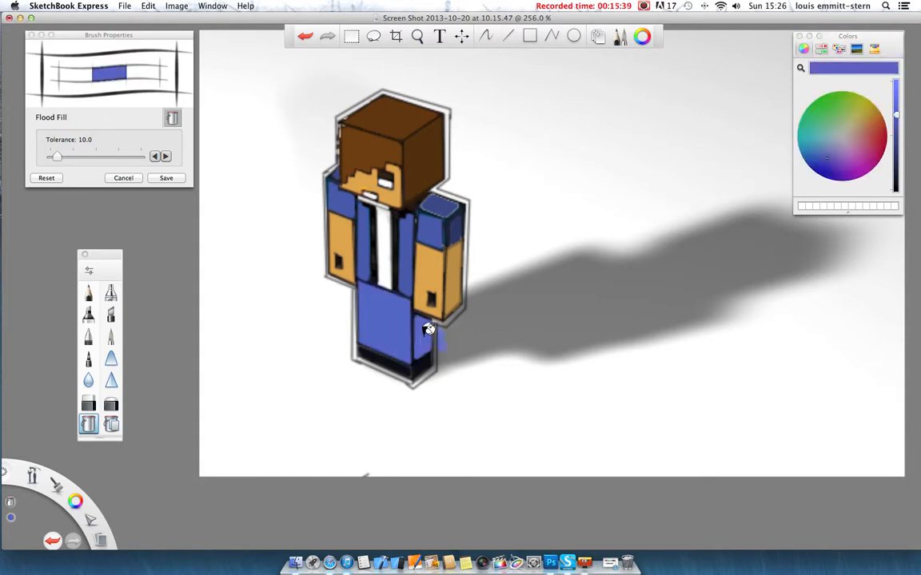
{"action": "left_click", "coordinate": [304, 36]}
{"action": "mouse_move", "coordinate": [826, 162]}
{"action": "left_mouse_down"}
{"action": "mouse_move", "coordinate": [836, 174]}
{"action": "mouse_move", "coordinate": [815, 172]}
{"action": "left_mouse_up"}
{"action": "left_click", "coordinate": [825, 164]}
{"action": "left_click", "coordinate": [419, 345]}
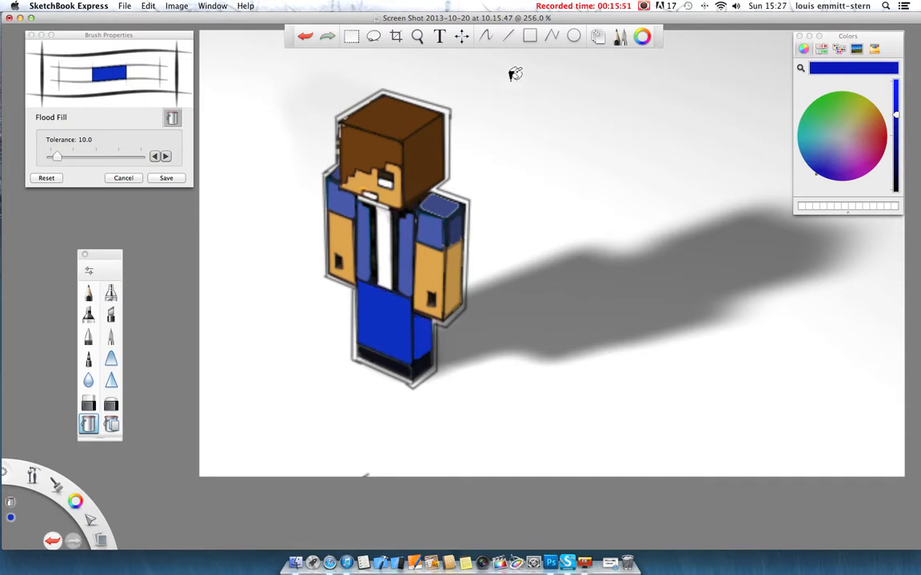
Draw straight black pencil lines dividing the trouser front into two legs and splitting the white of the eye vertically
{"action": "left_click", "coordinate": [506, 40]}
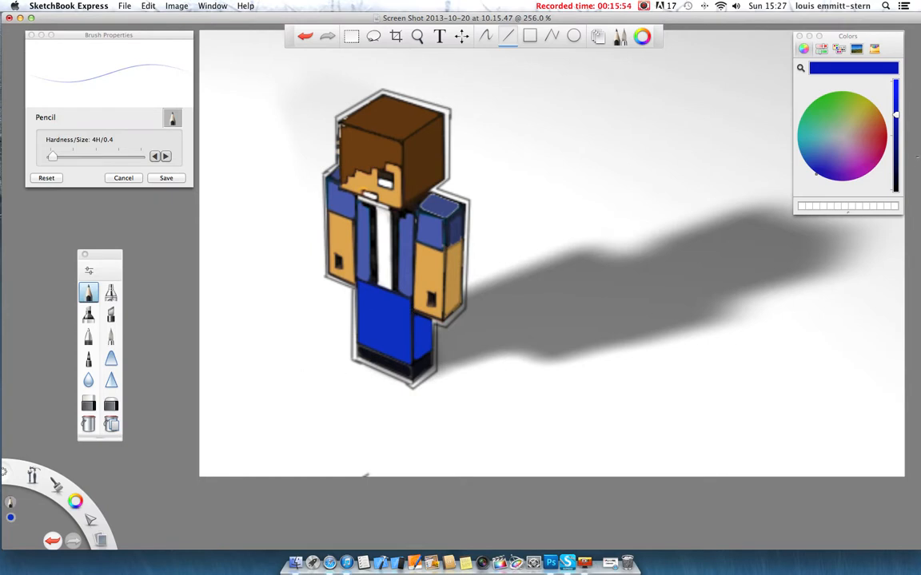
{"action": "left_click", "coordinate": [896, 190]}
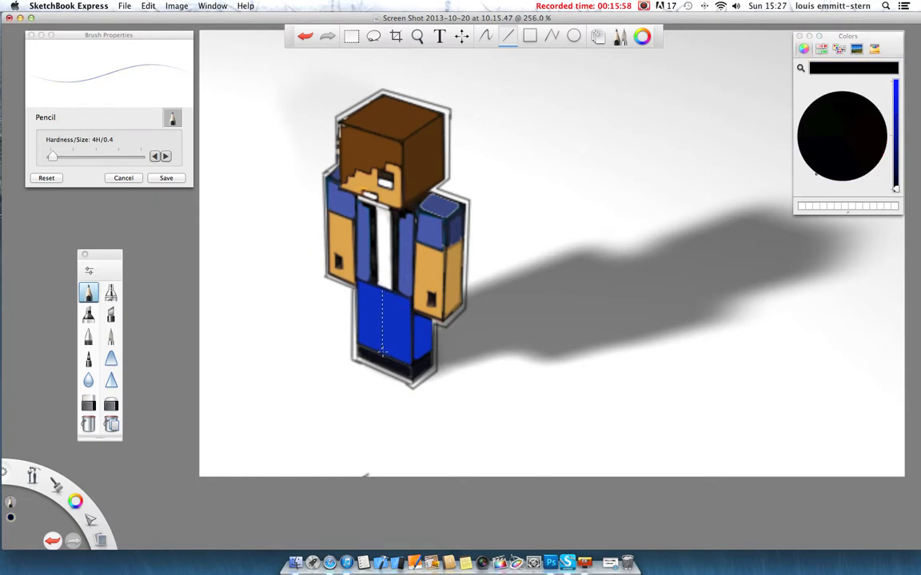
{"action": "left_click_drag", "start_coordinate": [383, 354], "coordinate": [383, 356]}
{"action": "scroll", "coordinate": [606, 188], "scroll_direction": "down", "scroll_amount": 2}
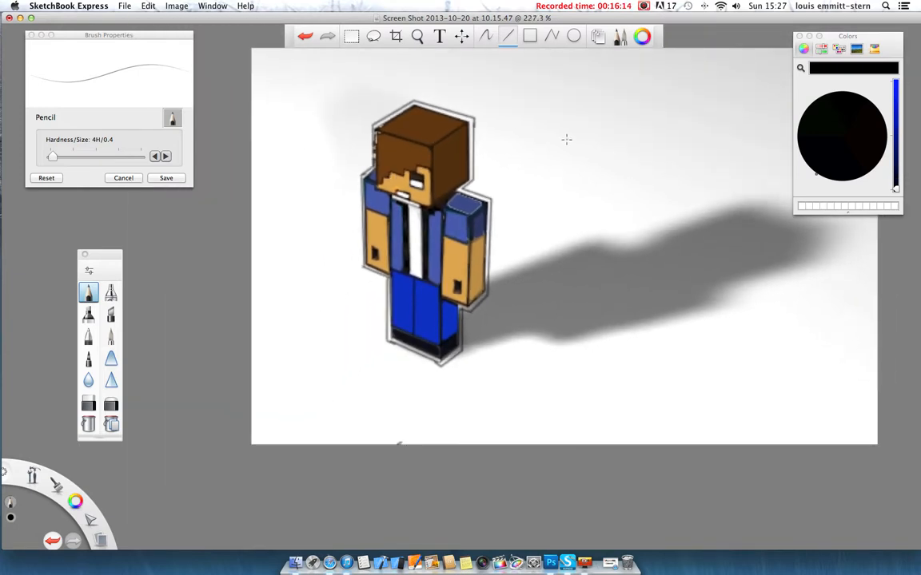
{"action": "scroll", "coordinate": [410, 183], "scroll_direction": "up", "scroll_amount": 3}
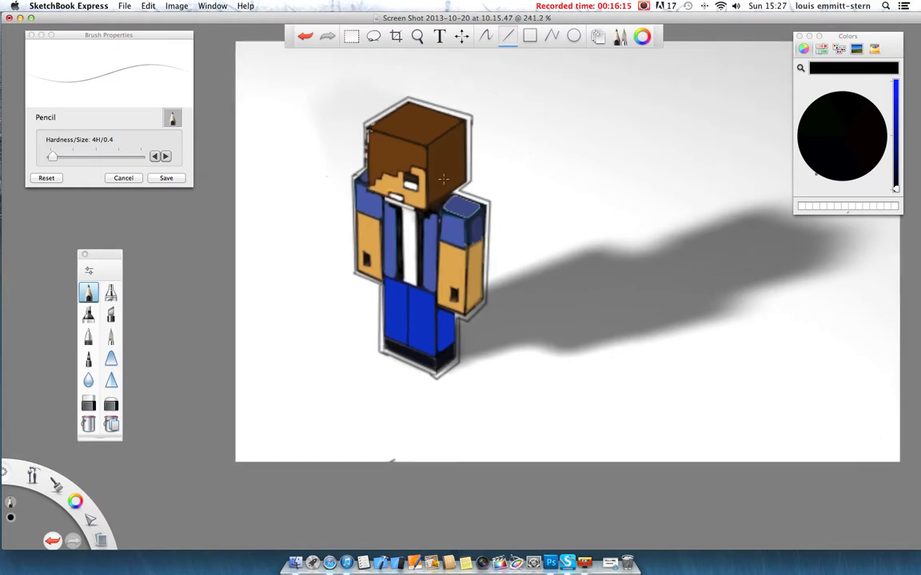
{"action": "scroll", "coordinate": [410, 183], "scroll_direction": "up", "scroll_amount": 3}
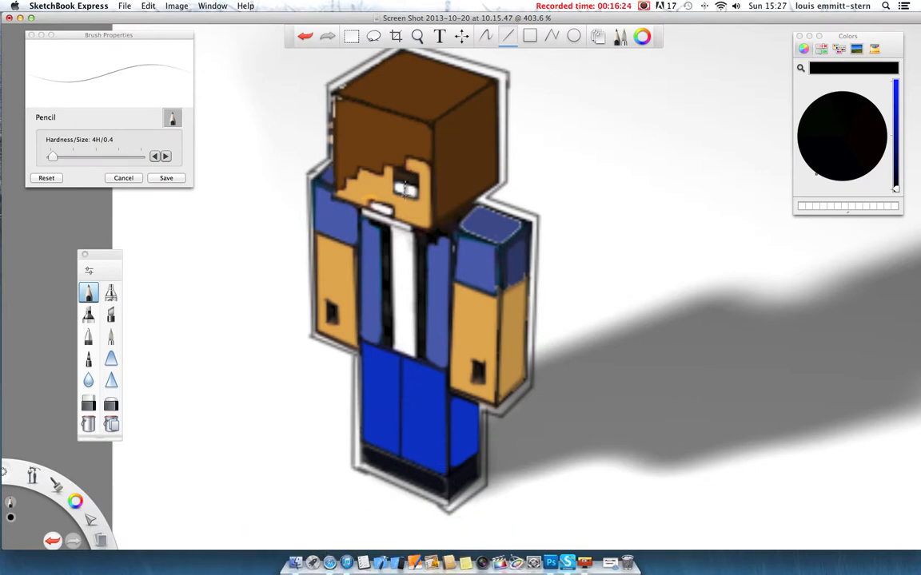
Examine the character in the desktop image Screen Shot 2013-10-20 at 14.42.52 at a larger size, and return to the drawing
{"action": "mouse_move", "coordinate": [216, 15]}
{"action": "left_mouse_down"}
{"action": "mouse_move", "coordinate": [120, 158]}
{"action": "mouse_move", "coordinate": [61, 112]}
{"action": "mouse_move", "coordinate": [5, 172]}
{"action": "mouse_move", "coordinate": [16, 113]}
{"action": "mouse_move", "coordinate": [36, 200]}
{"action": "mouse_move", "coordinate": [230, 395]}
{"action": "mouse_move", "coordinate": [84, 141]}
{"action": "mouse_move", "coordinate": [83, 117]}
{"action": "mouse_move", "coordinate": [104, 182]}
{"action": "left_mouse_up"}
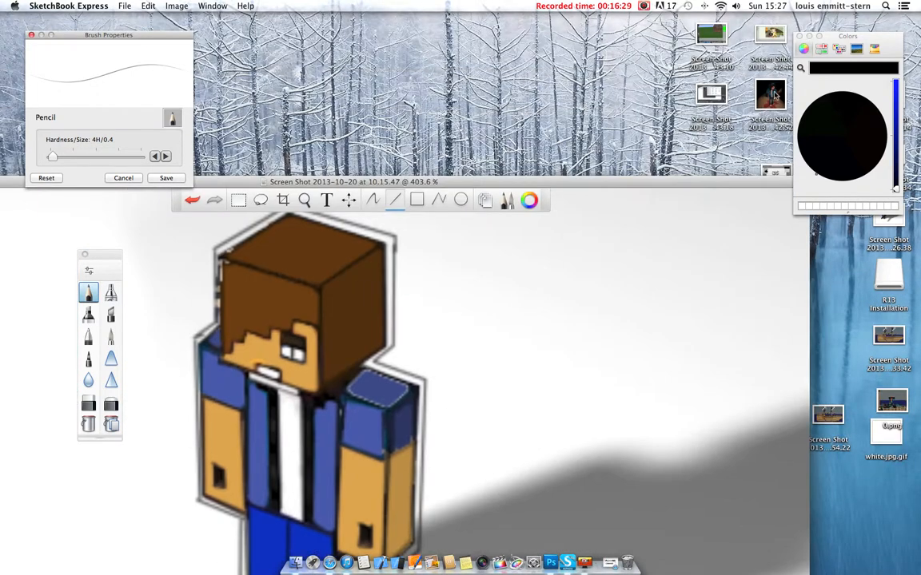
{"action": "double_click", "coordinate": [772, 94]}
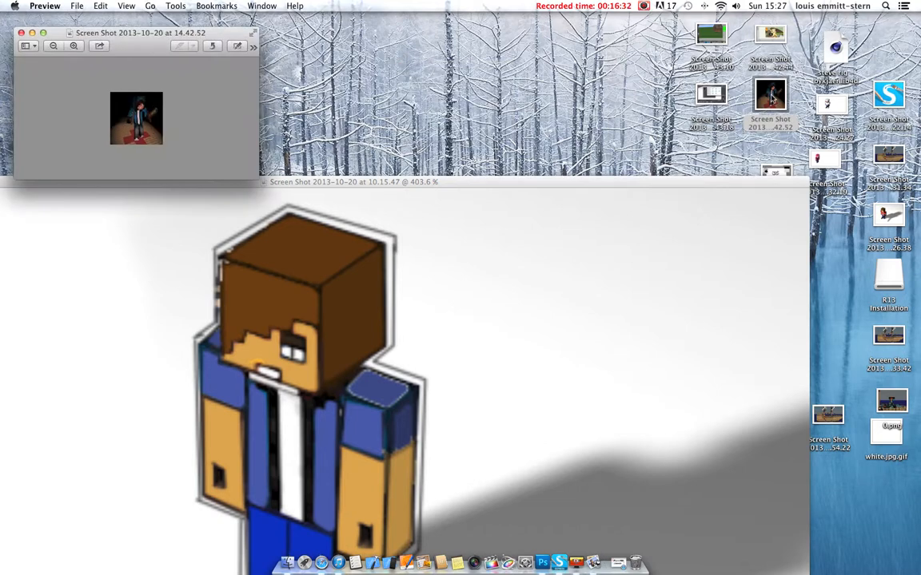
{"action": "left_click", "coordinate": [74, 45]}
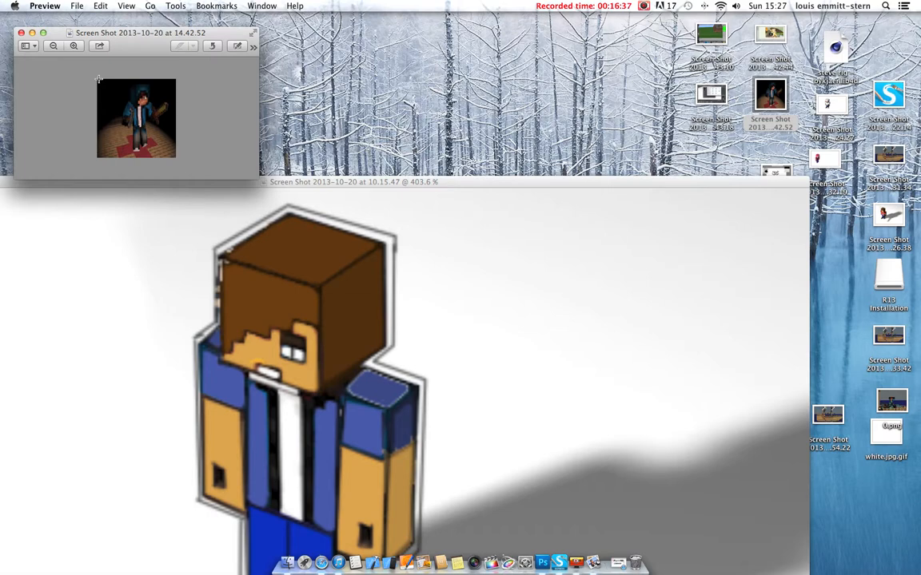
{"action": "left_click", "coordinate": [21, 33]}
{"action": "mouse_move", "coordinate": [347, 186]}
{"action": "left_mouse_down"}
{"action": "mouse_move", "coordinate": [353, 83]}
{"action": "mouse_move", "coordinate": [382, 80]}
{"action": "mouse_move", "coordinate": [454, 41]}
{"action": "left_mouse_up"}
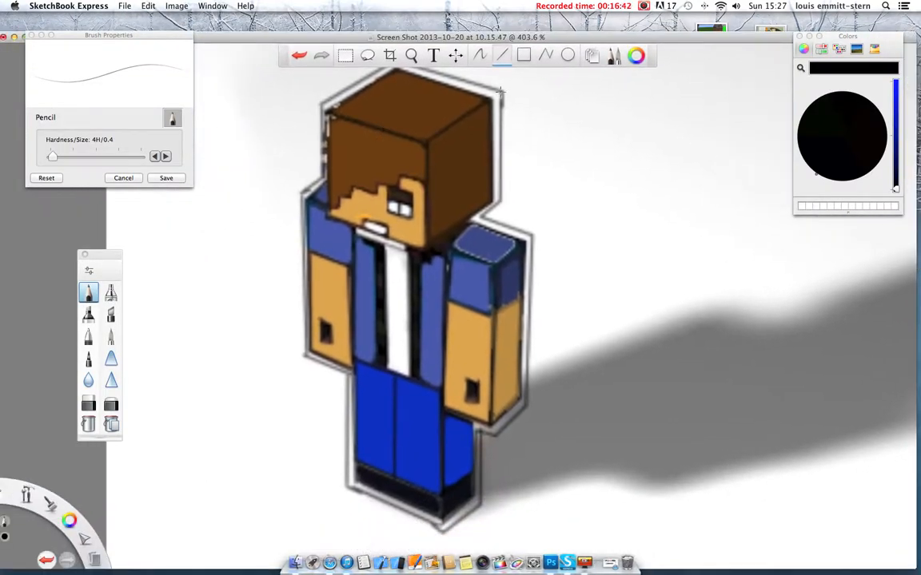
Flood-fill both trouser legs' front faces with muted blue-grey and the side face with a darker shade of it
{"action": "mouse_move", "coordinate": [896, 119]}
{"action": "left_mouse_down"}
{"action": "mouse_move", "coordinate": [896, 85]}
{"action": "mouse_move", "coordinate": [896, 99]}
{"action": "left_mouse_up"}
{"action": "left_click", "coordinate": [821, 165]}
{"action": "left_click", "coordinate": [847, 141]}
{"action": "left_click", "coordinate": [848, 138]}
{"action": "left_click_drag", "start_coordinate": [895, 152], "coordinate": [896, 157]}
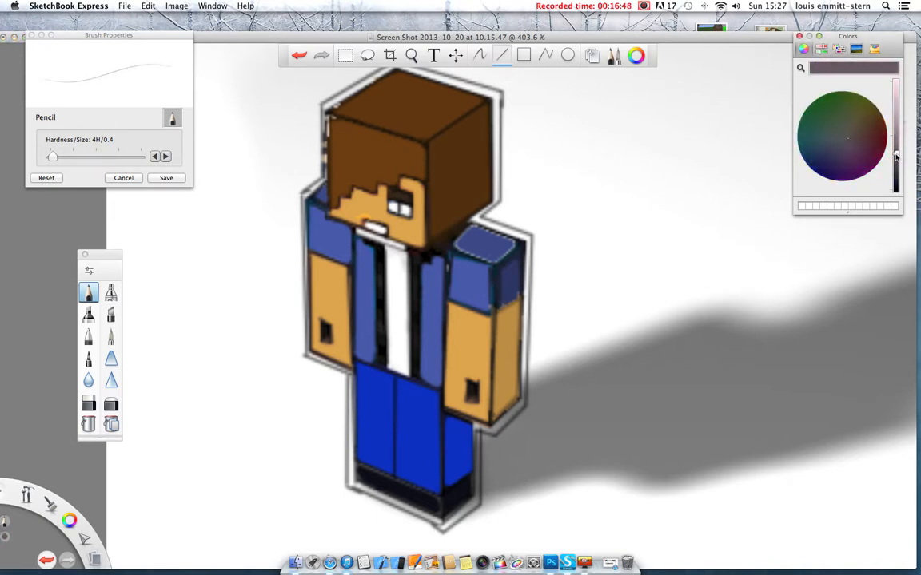
{"action": "left_click", "coordinate": [833, 150]}
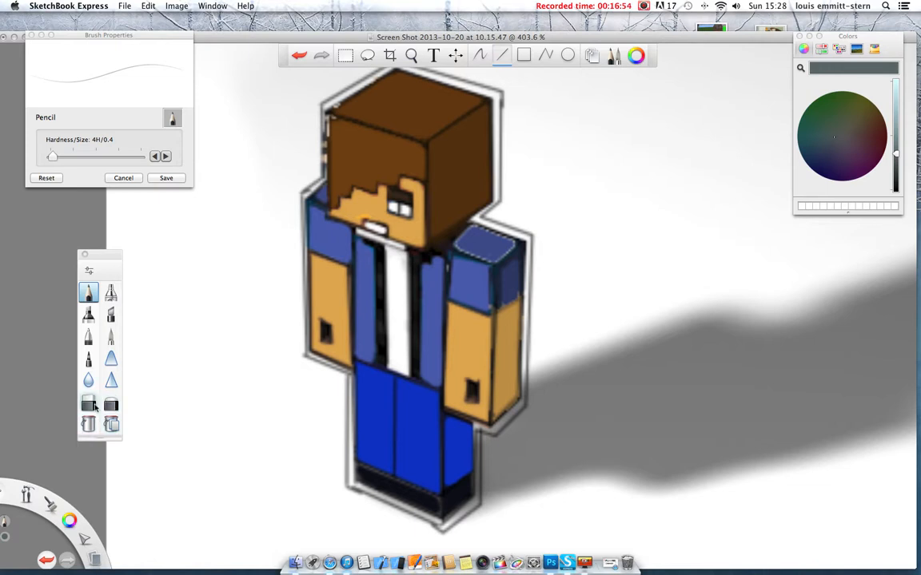
{"action": "left_click", "coordinate": [89, 424]}
{"action": "left_click", "coordinate": [416, 409]}
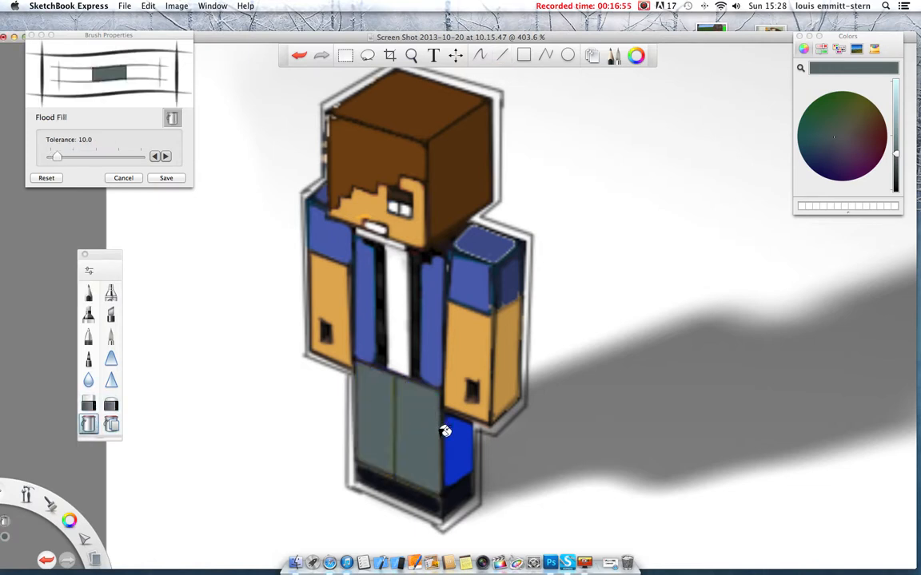
{"action": "left_click_drag", "start_coordinate": [897, 154], "coordinate": [899, 167]}
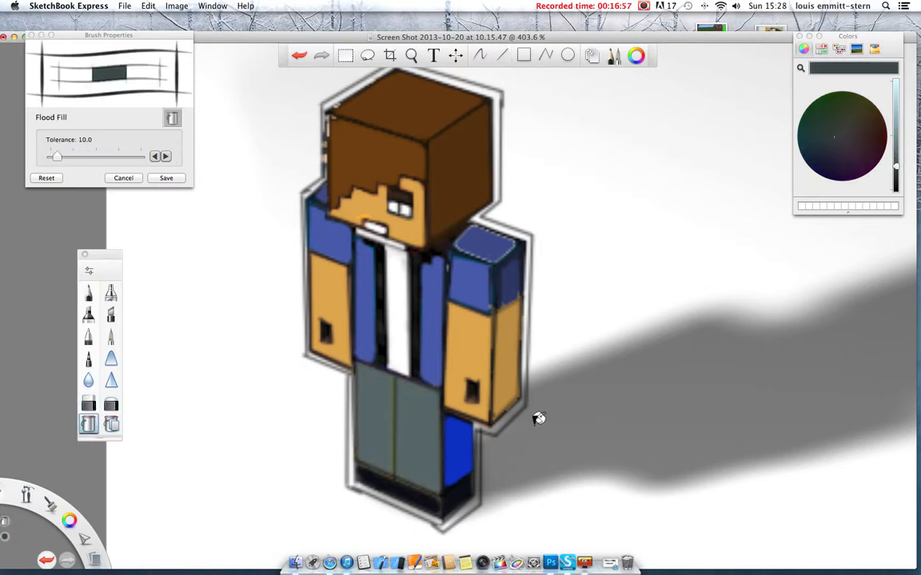
{"action": "left_click", "coordinate": [462, 440]}
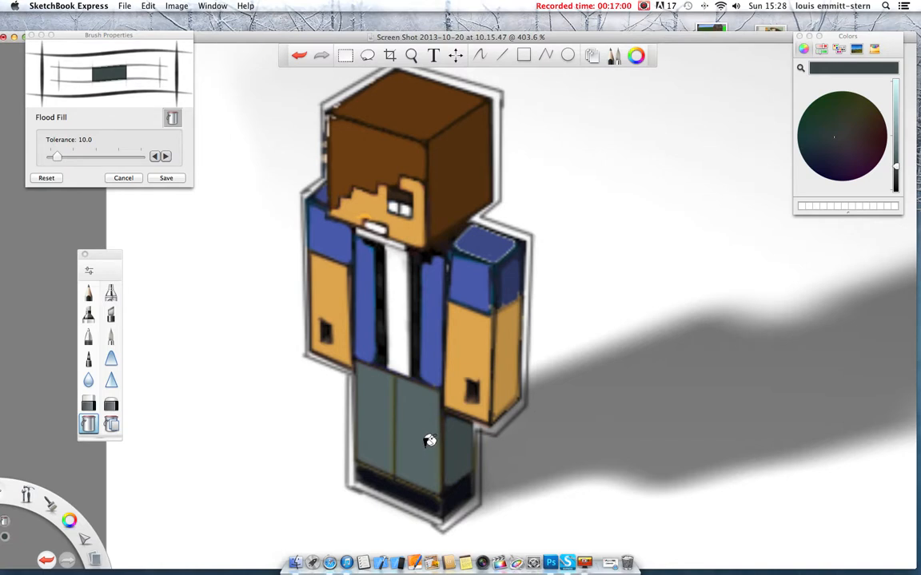
Flood-fill the left half of the eye with bright blue and the mouth with very dark blue, and put the colour picker away
{"action": "left_click", "coordinate": [895, 97]}
{"action": "left_click", "coordinate": [827, 169]}
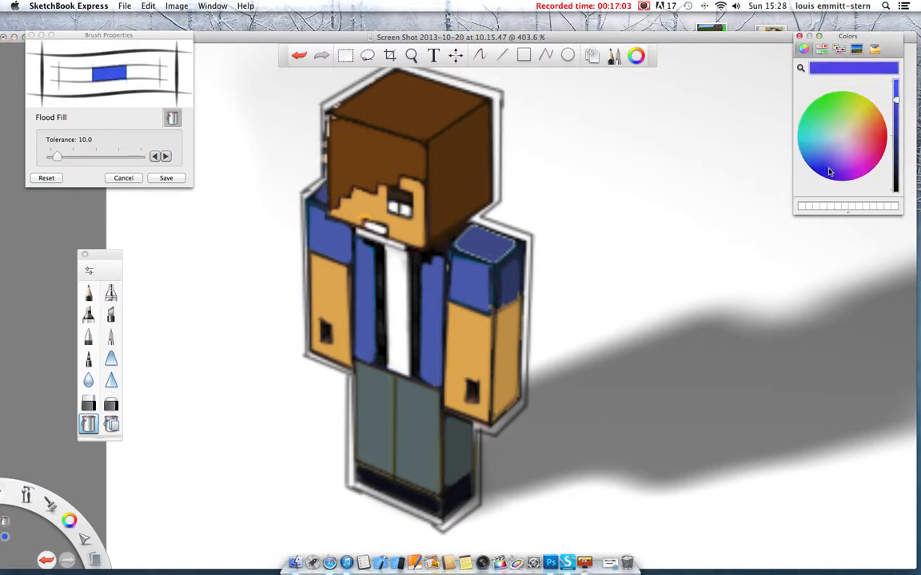
{"action": "left_click", "coordinate": [392, 206]}
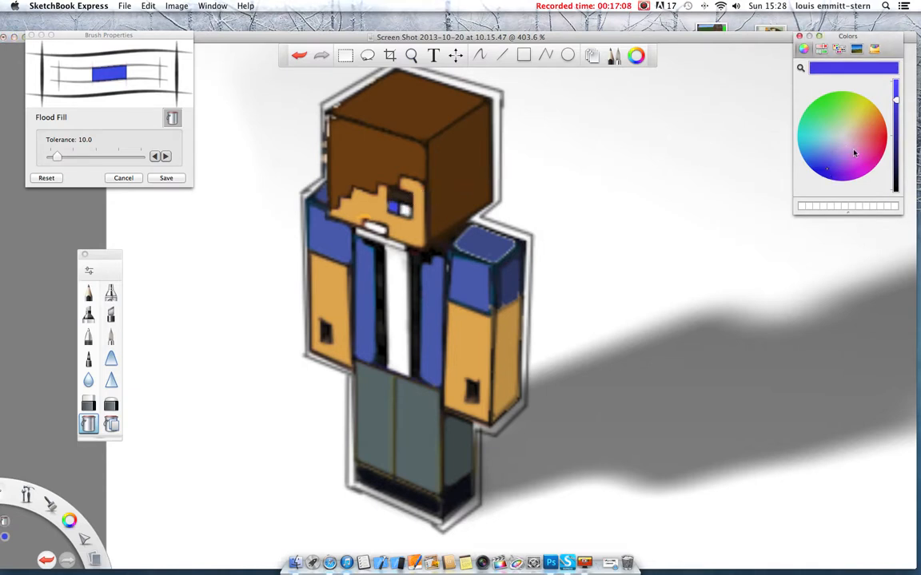
{"action": "left_click_drag", "start_coordinate": [896, 100], "coordinate": [896, 173]}
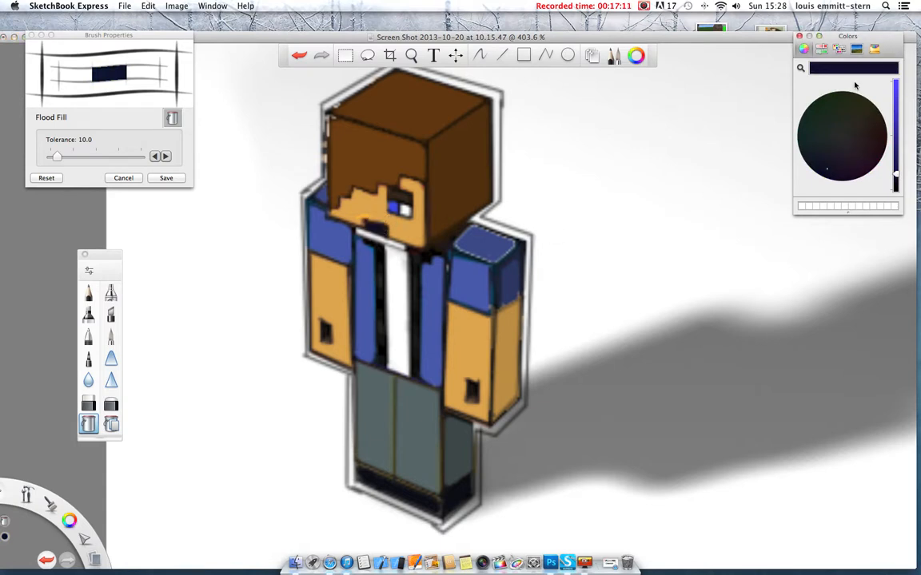
{"action": "left_click", "coordinate": [799, 37]}
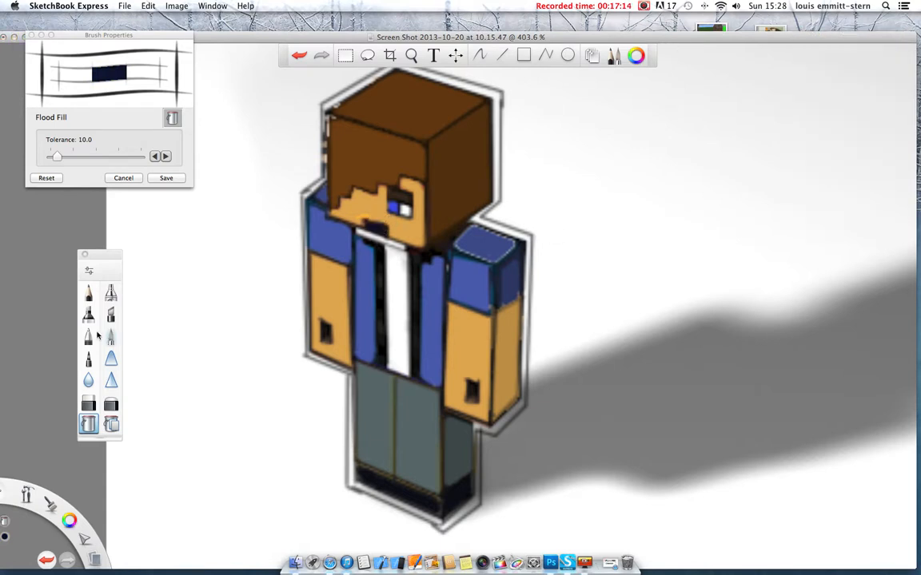
Erase the stray marks and old outline along the head's left edge with the Hard Eraser at size 2.0
{"action": "left_click", "coordinate": [87, 292]}
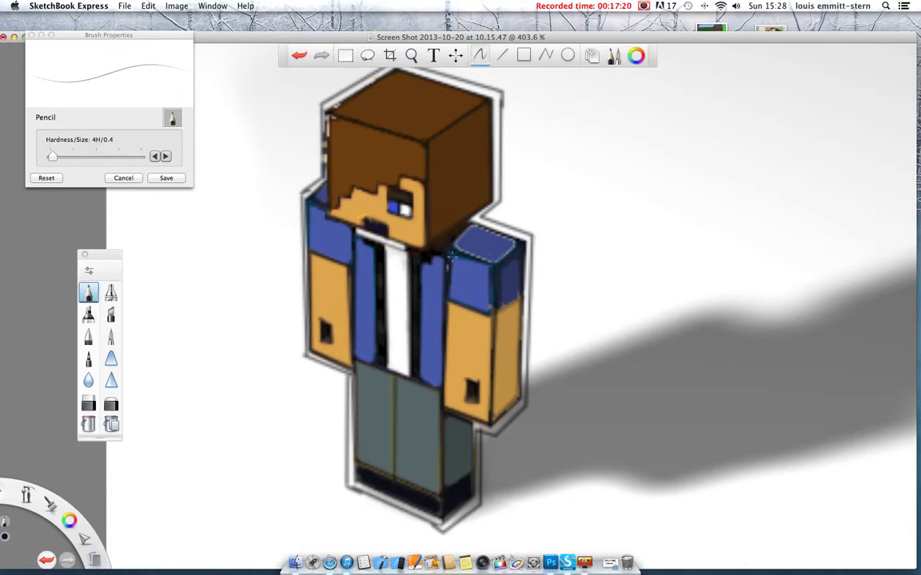
{"action": "scroll", "coordinate": [432, 286], "scroll_direction": "down", "scroll_amount": 6}
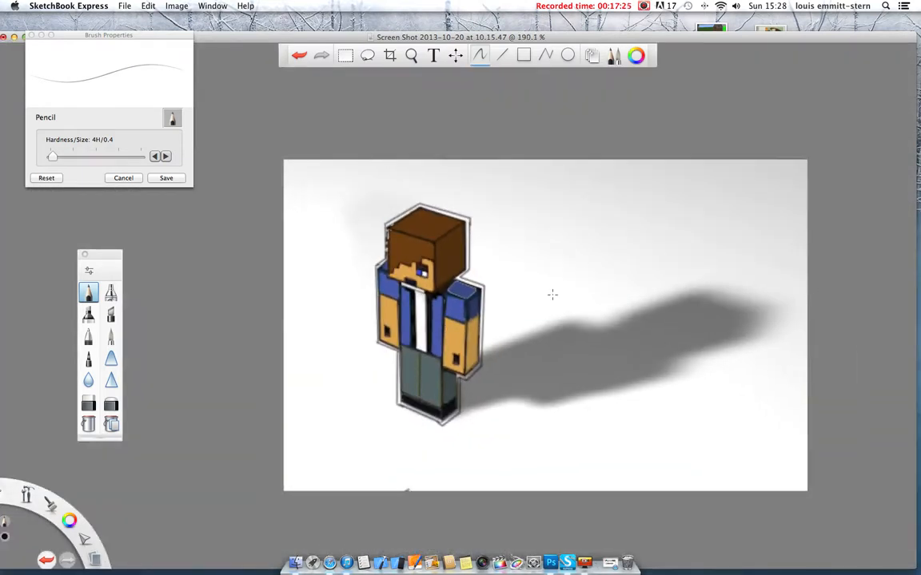
{"action": "scroll", "coordinate": [386, 255], "scroll_direction": "up", "scroll_amount": 6}
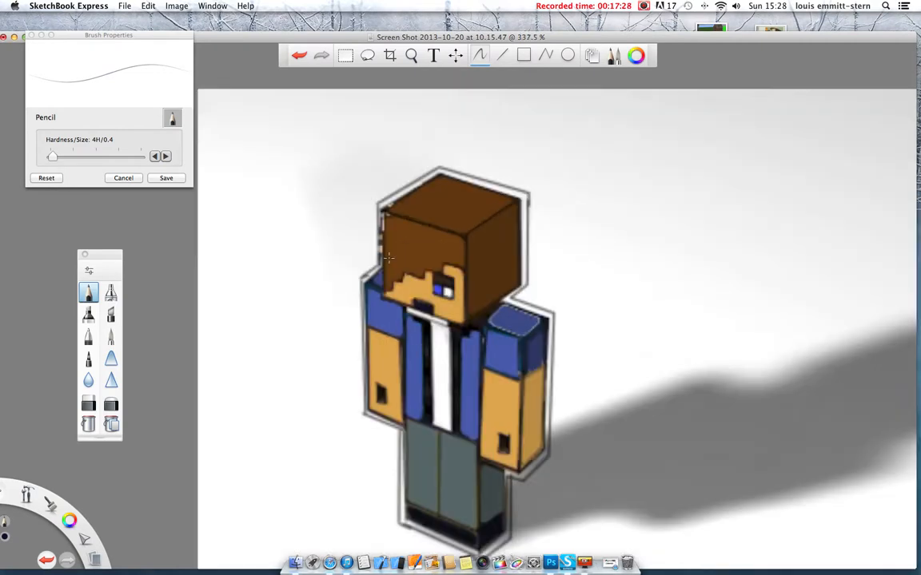
{"action": "scroll", "coordinate": [386, 255], "scroll_direction": "up", "scroll_amount": 2}
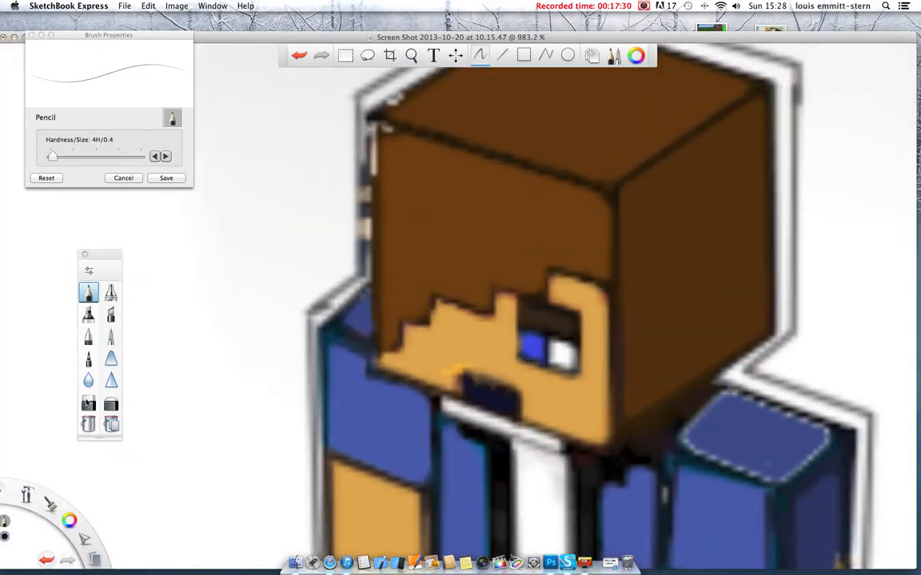
{"action": "left_click", "coordinate": [89, 423]}
{"action": "left_click", "coordinate": [88, 404]}
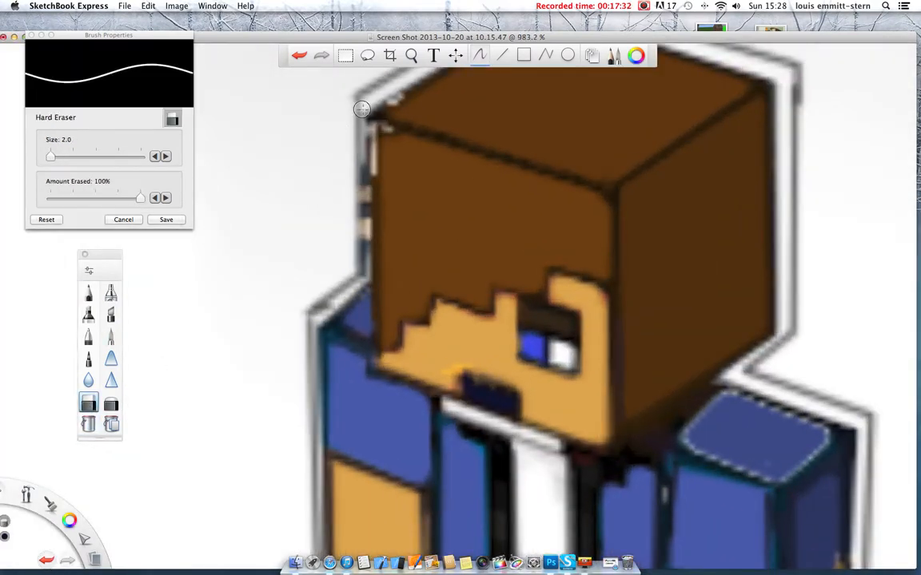
{"action": "left_click_drag", "start_coordinate": [366, 109], "coordinate": [361, 266]}
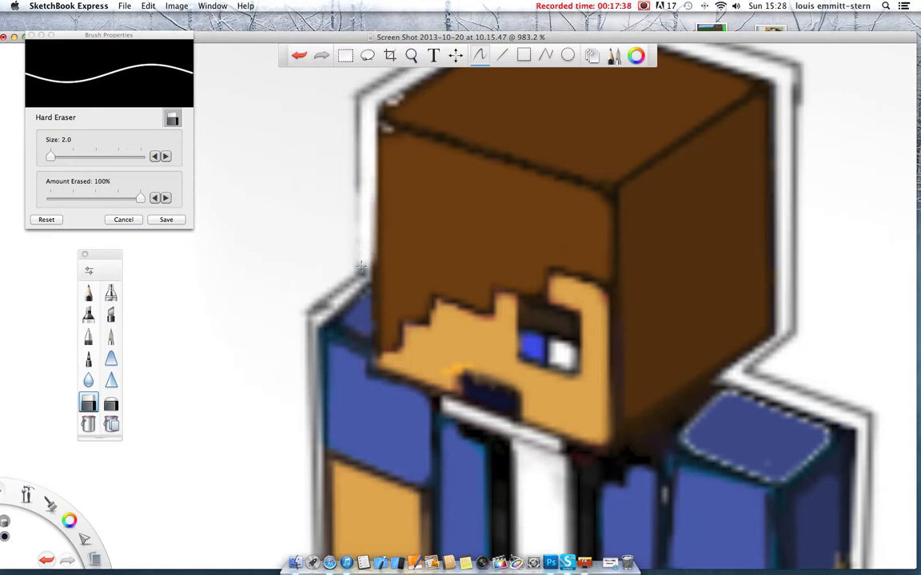
Redraw the outer border beside the head's left edge with a straight dark-blue pencil line
{"action": "left_click", "coordinate": [89, 294]}
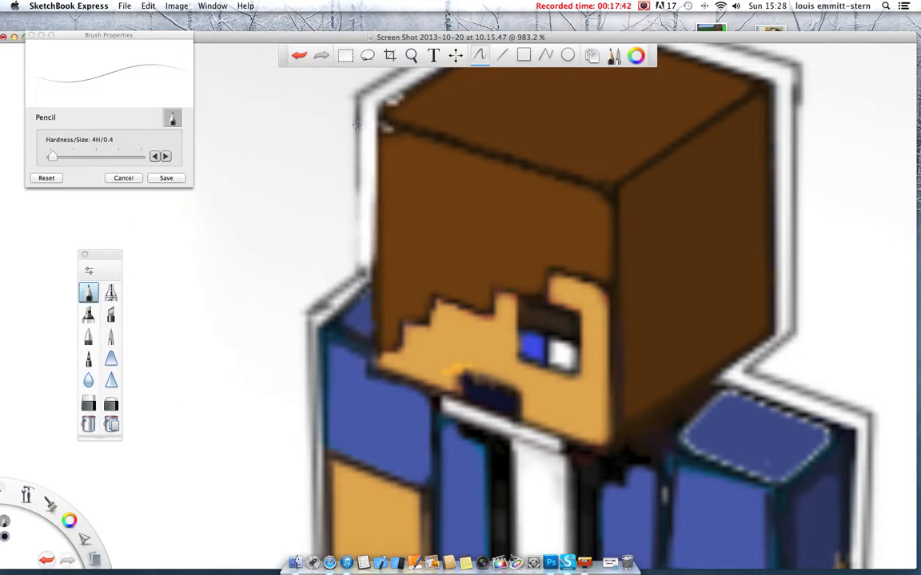
{"action": "left_click", "coordinate": [502, 55]}
{"action": "left_click_drag", "start_coordinate": [359, 113], "coordinate": [358, 271]}
{"action": "left_click_drag", "start_coordinate": [376, 220], "coordinate": [370, 110]}
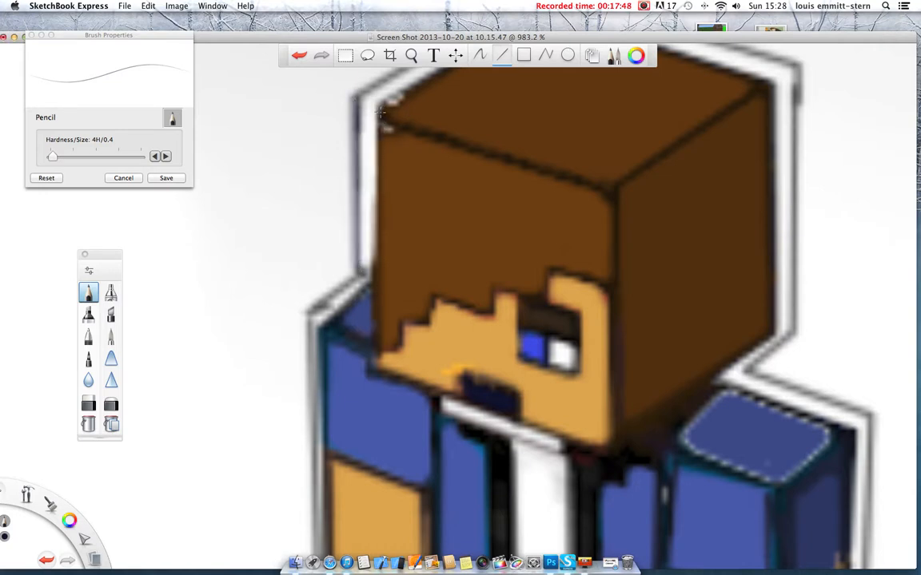
Change the pencil colour to black and retrace the outer border line and the head's left edge
{"action": "left_click", "coordinate": [637, 57]}
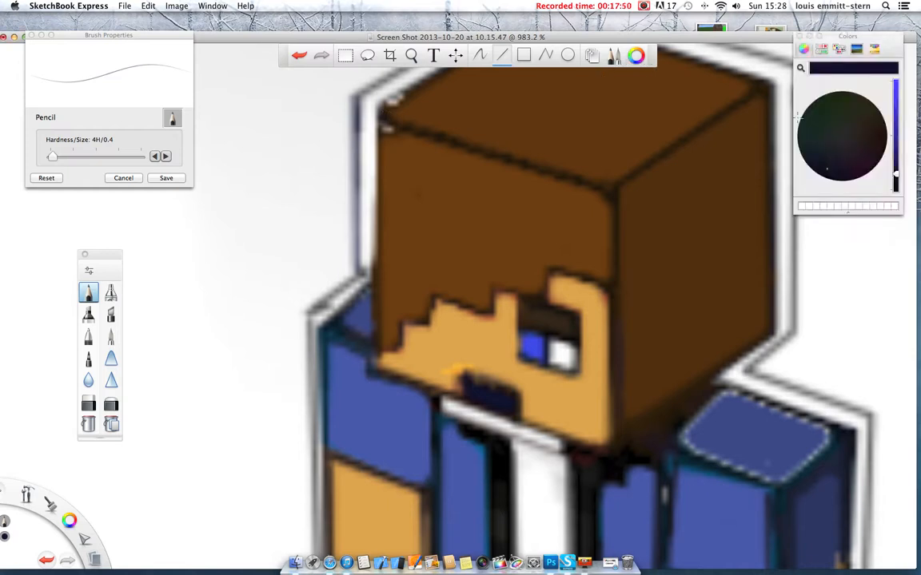
{"action": "left_click", "coordinate": [895, 191]}
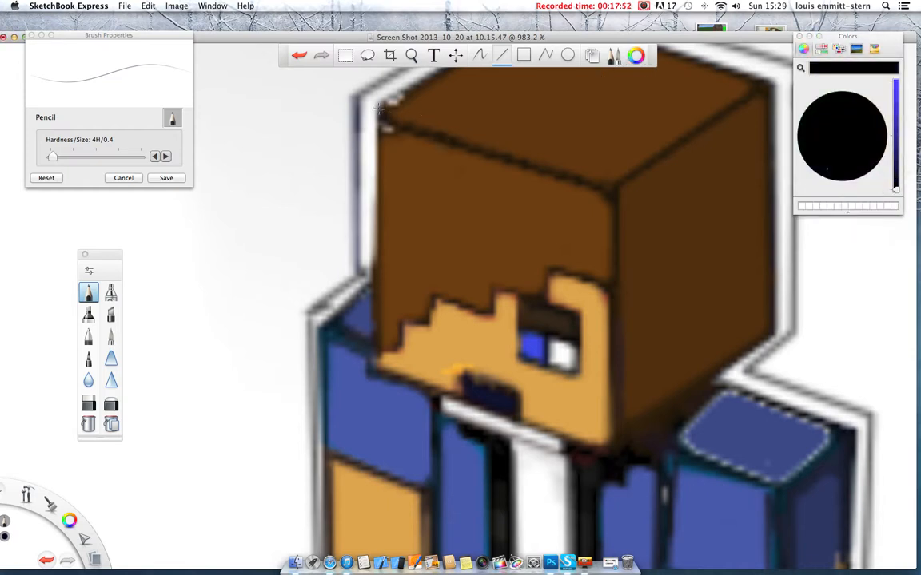
{"action": "left_click_drag", "start_coordinate": [354, 96], "coordinate": [360, 271]}
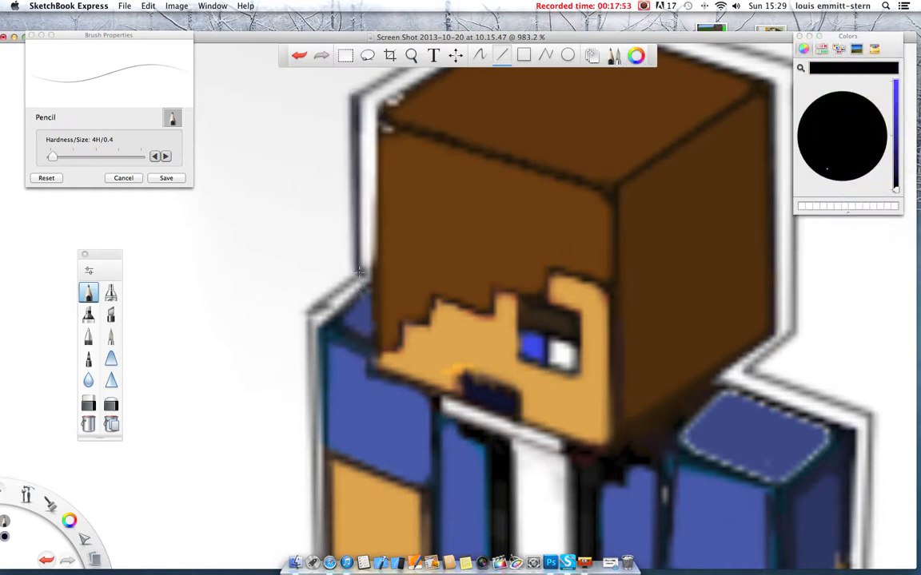
{"action": "left_click_drag", "start_coordinate": [386, 121], "coordinate": [374, 289]}
Outline the character's cast shadow with connected straight black pencil lines from the right arm around to the feet
{"action": "scroll", "coordinate": [394, 246], "scroll_direction": "down", "scroll_amount": 10}
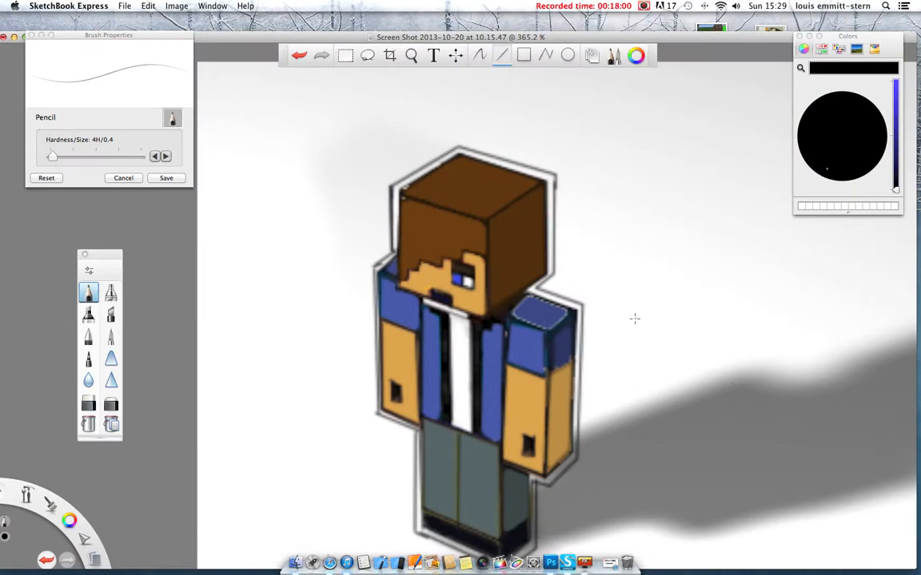
{"action": "scroll", "coordinate": [634, 319], "scroll_direction": "down", "scroll_amount": 5}
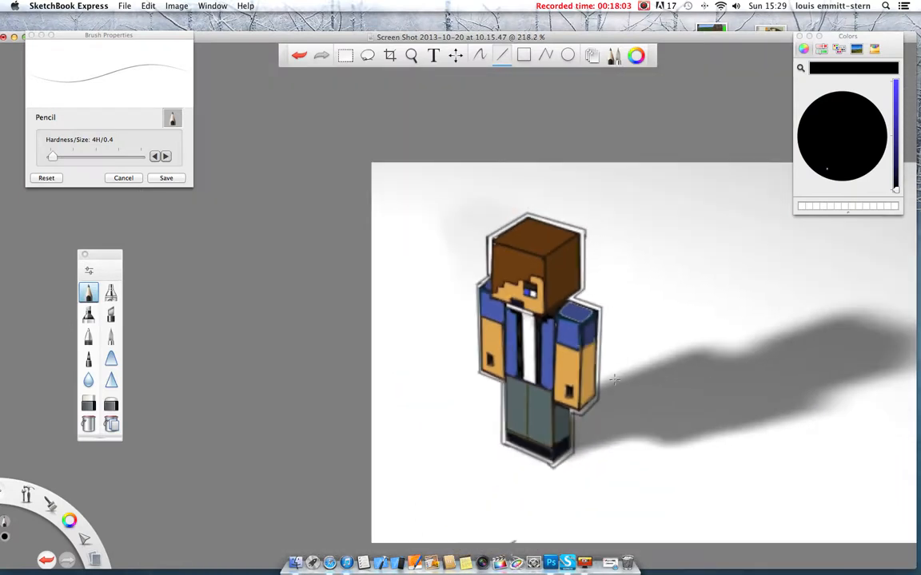
{"action": "left_click", "coordinate": [699, 347]}
{"action": "left_click", "coordinate": [728, 357]}
{"action": "left_click", "coordinate": [847, 321]}
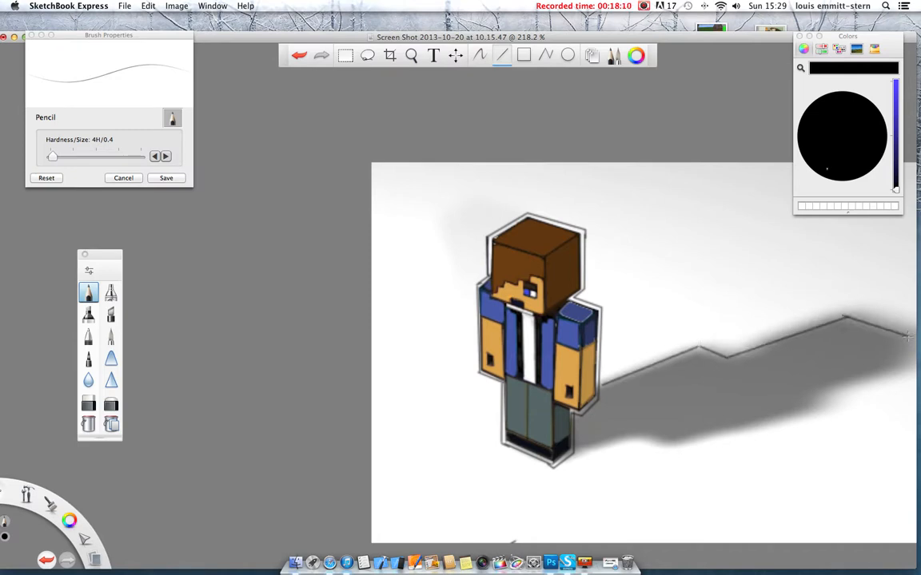
{"action": "left_click", "coordinate": [823, 388]}
{"action": "left_click", "coordinate": [828, 410]}
{"action": "left_click", "coordinate": [670, 445]}
{"action": "left_click", "coordinate": [640, 438]}
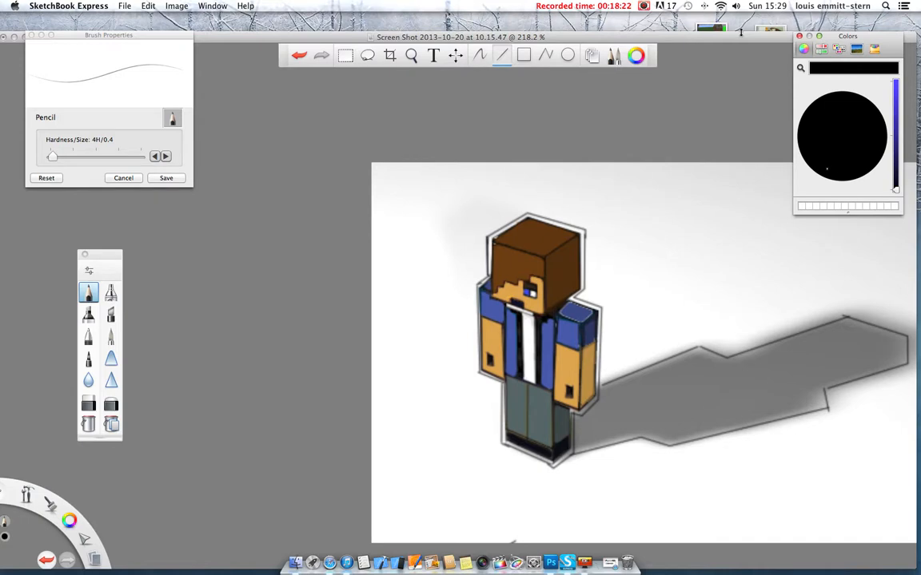
{"action": "left_click_drag", "start_coordinate": [713, 40], "coordinate": [701, 39]}
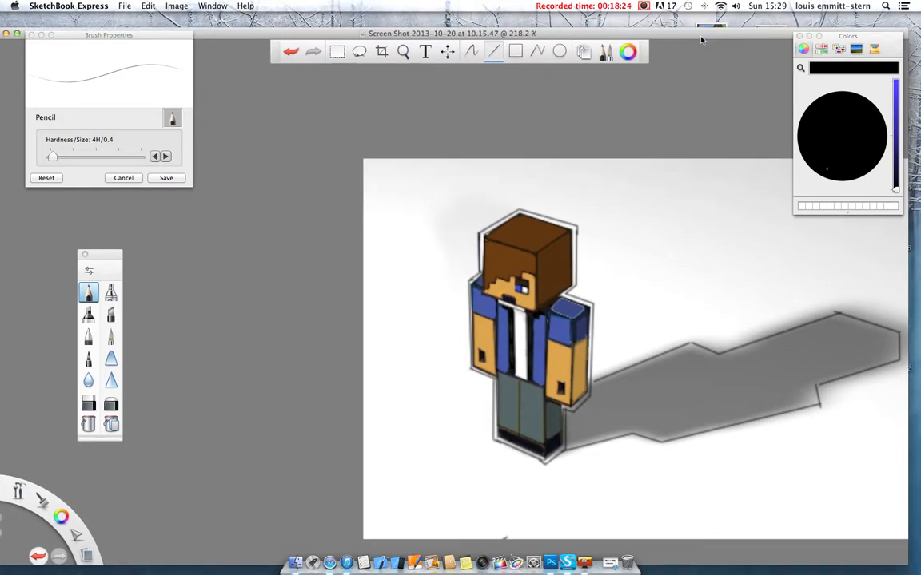